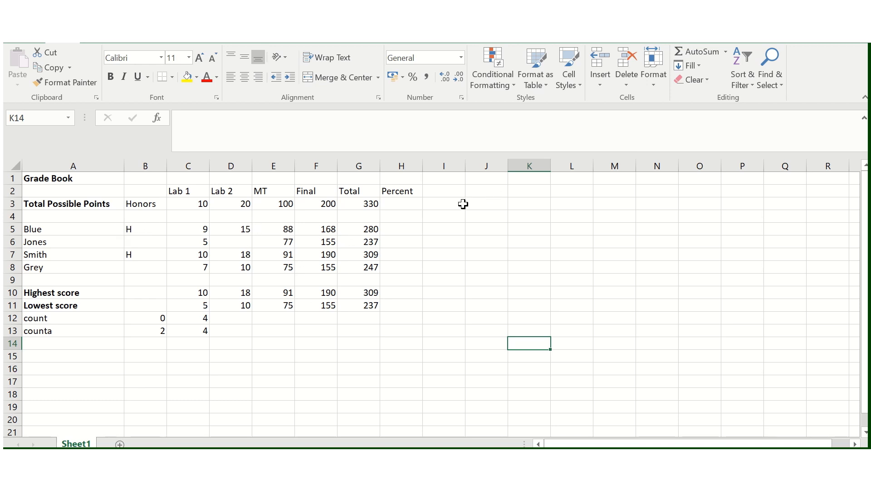
Clear the Percent heading from cell H2
left_click(409, 194)
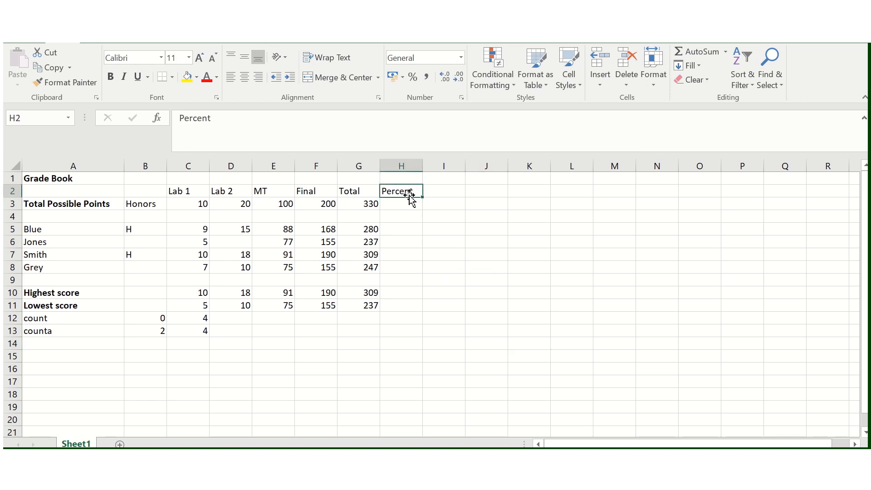
key("Delete")
left_click(418, 252)
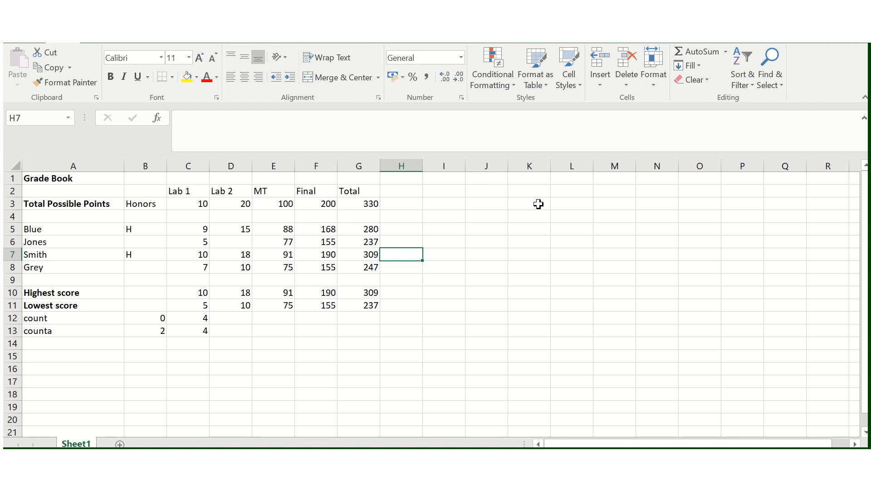
Enter the heading Final in cell I2 and the heading Total in cell J2
left_click(445, 193)
type("Final")
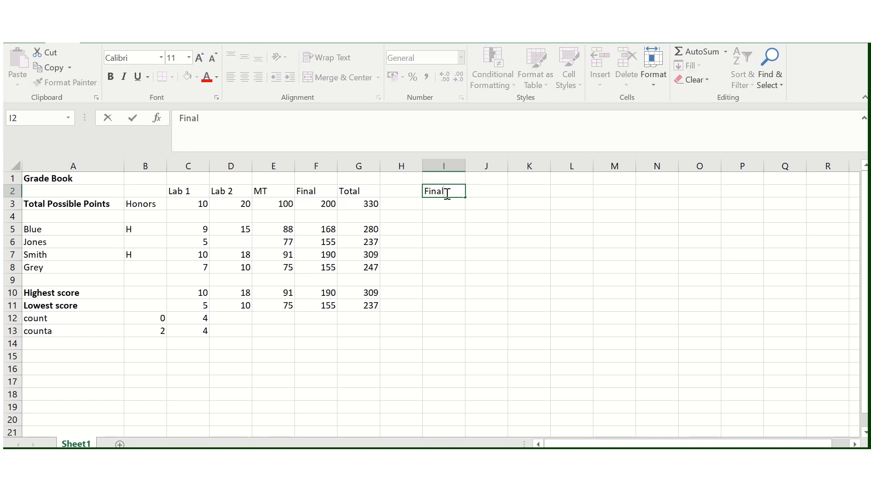
left_click(502, 195)
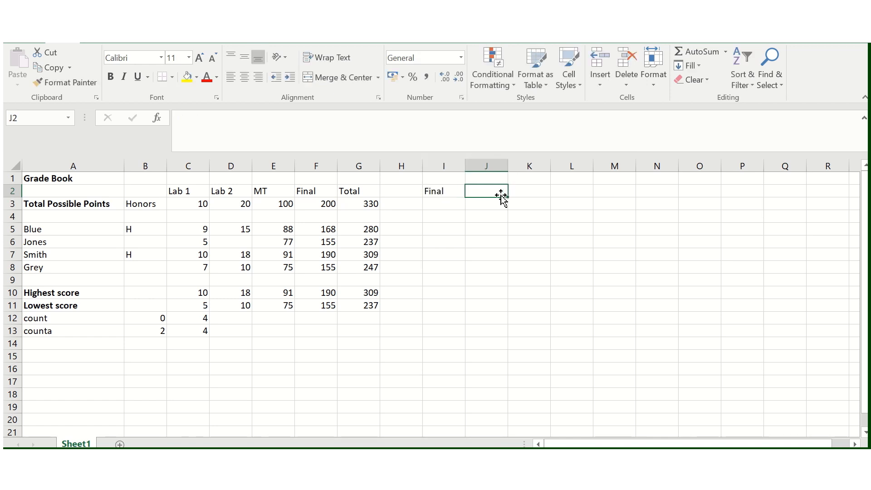
type("Totala")
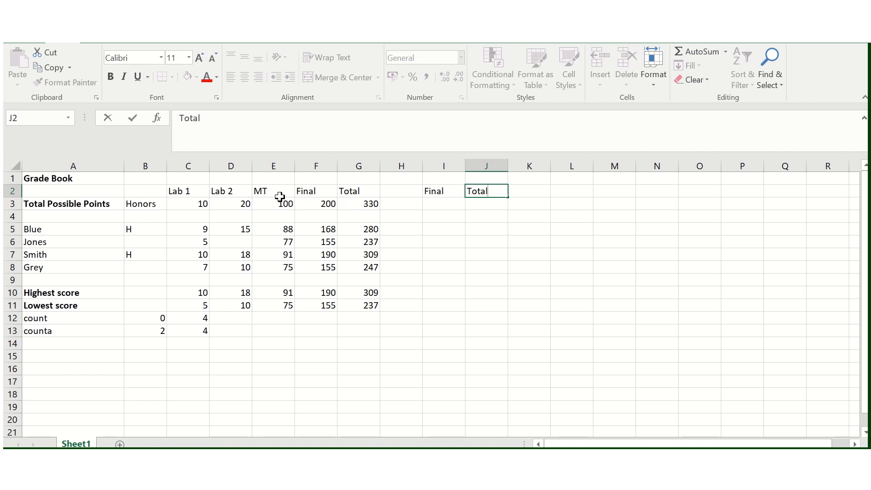
left_click(35, 192)
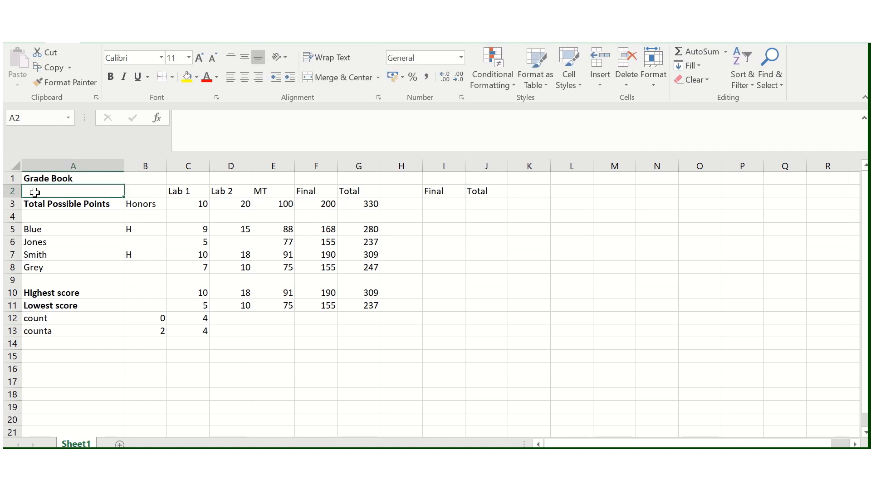
Make all the column headings in row 2 bold
left_click(11, 192)
key("ctrl+b")
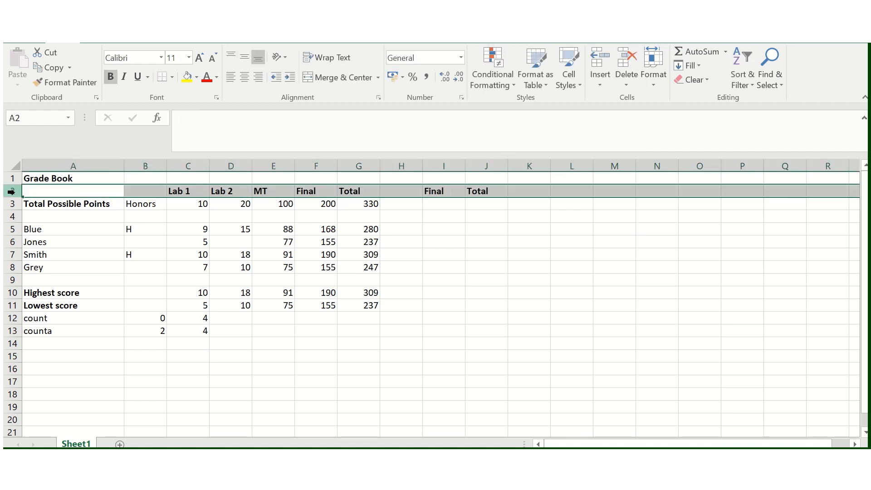
left_click(442, 241)
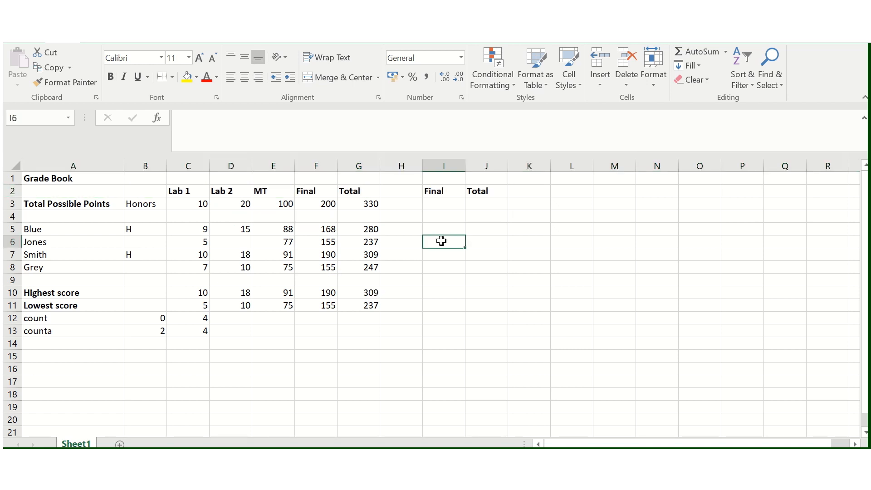
Switch to PowerPoint to view the "Using functions" slide of the Module 4_Excel presentation and return to the Excel grade book
left_click_drag(200, 205, 289, 274)
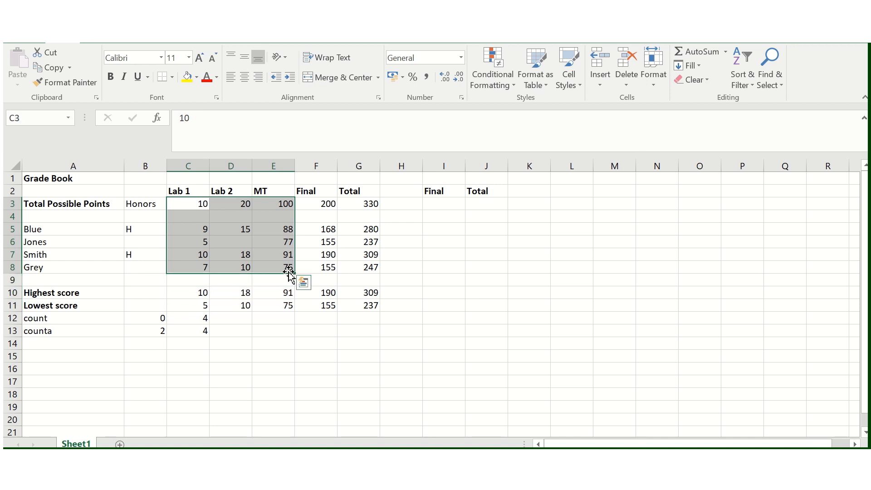
left_click(604, 476)
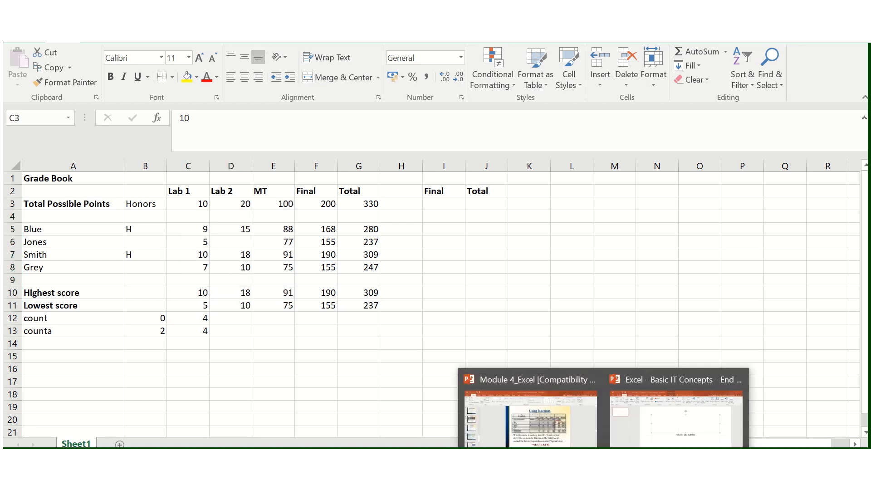
left_click(562, 443)
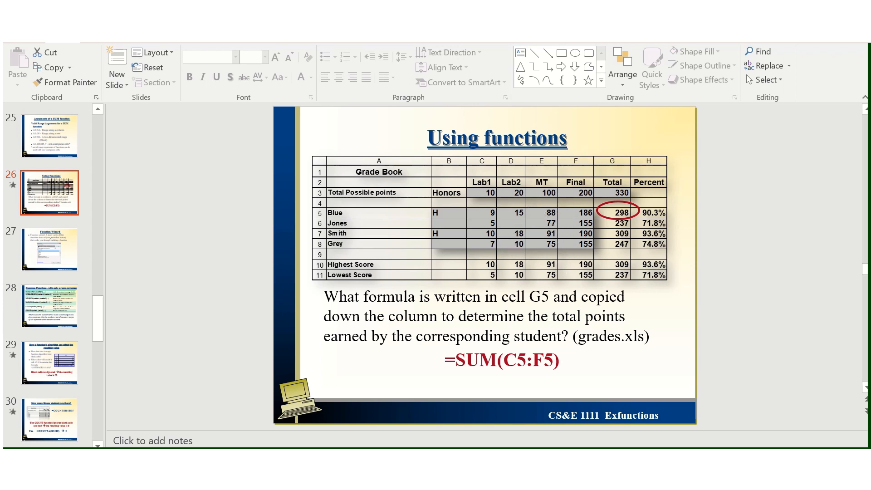
left_click(562, 413)
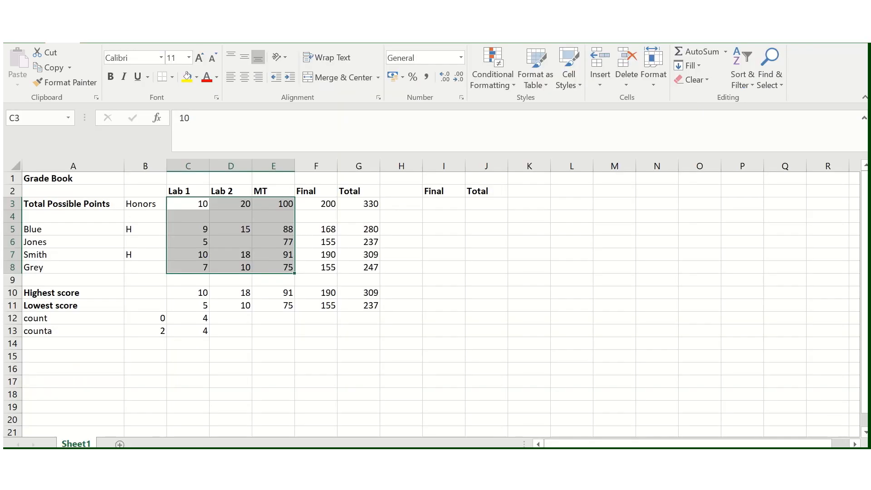
left_click(465, 245)
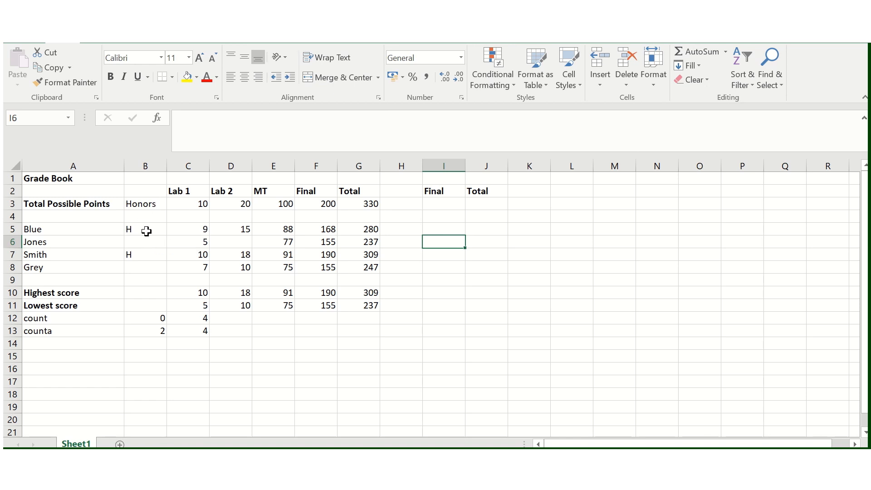
Check which students are marked as honors in cells B5 to B8
left_click(131, 230)
left_click(135, 243)
left_click(139, 256)
left_click(140, 237)
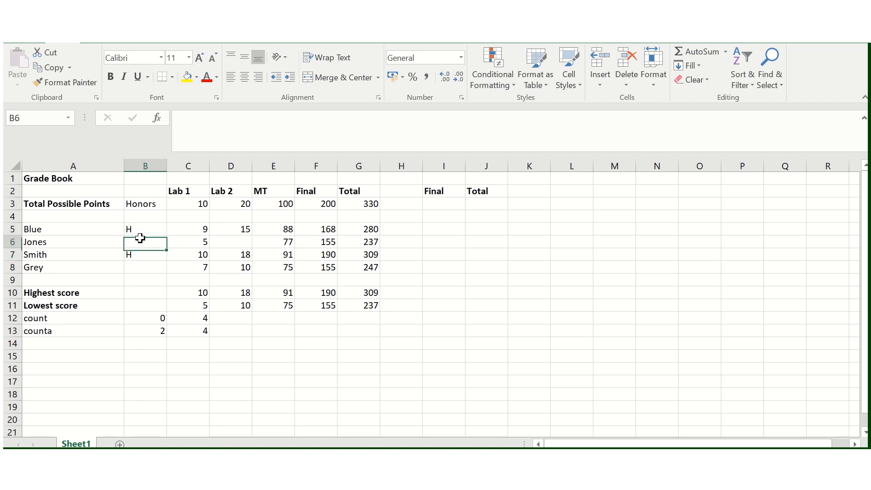
left_click(136, 268)
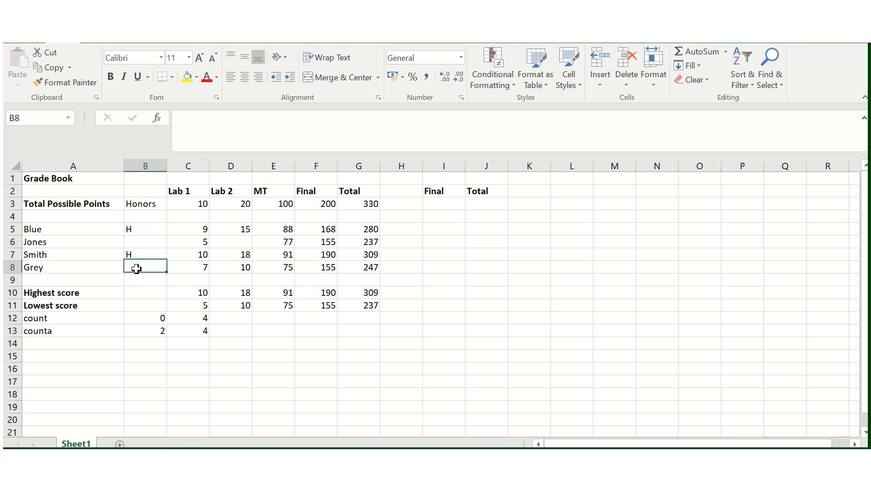
left_click(135, 229)
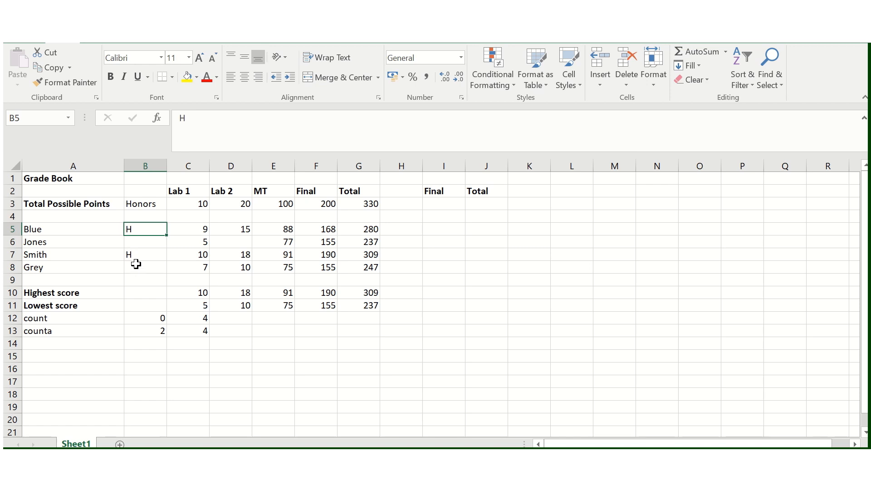
left_click(135, 255)
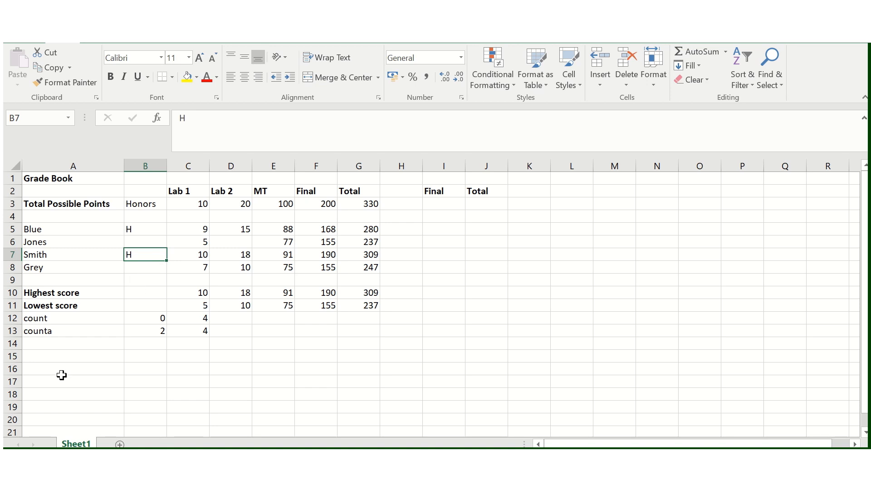
left_click(39, 357)
type("cou")
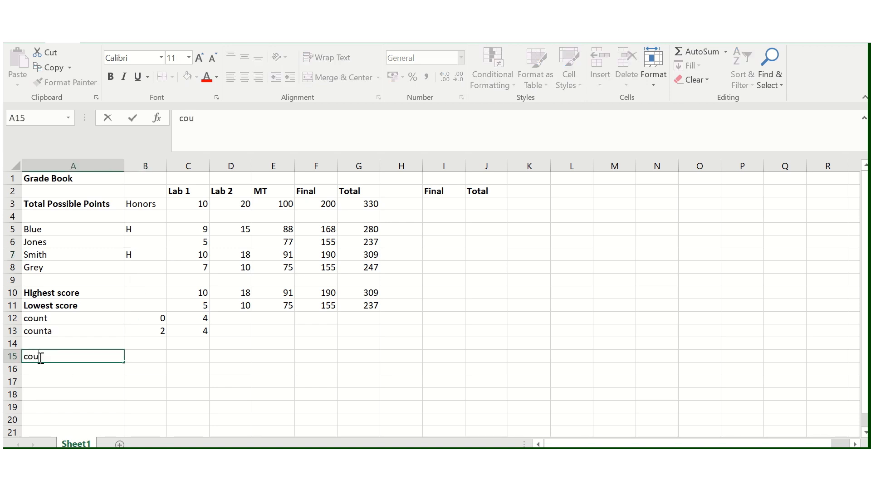
type("nt")
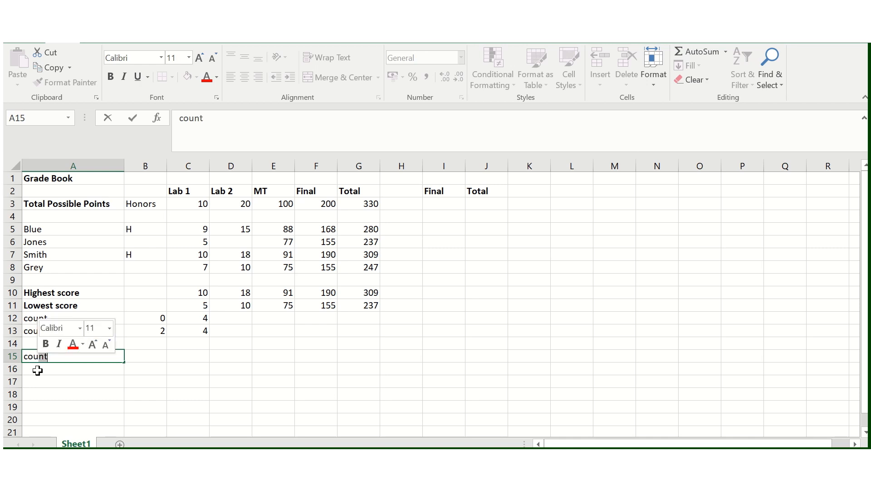
key("Return")
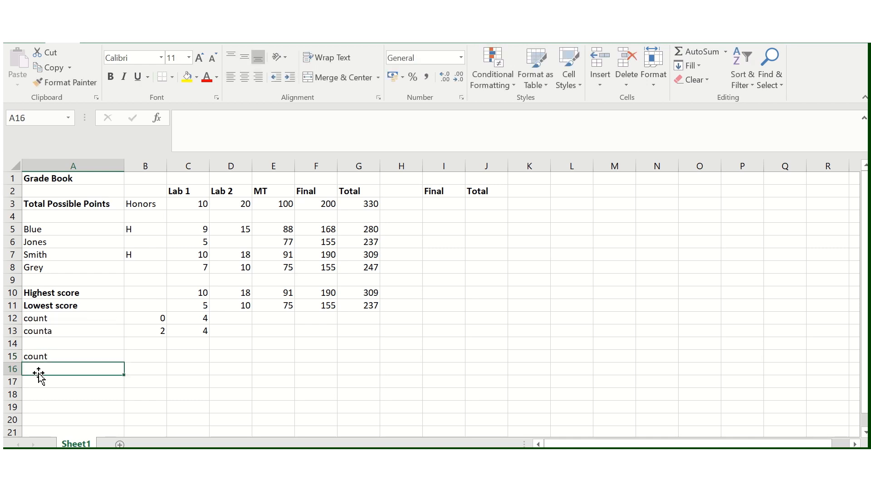
left_click(49, 357)
key("Delete")
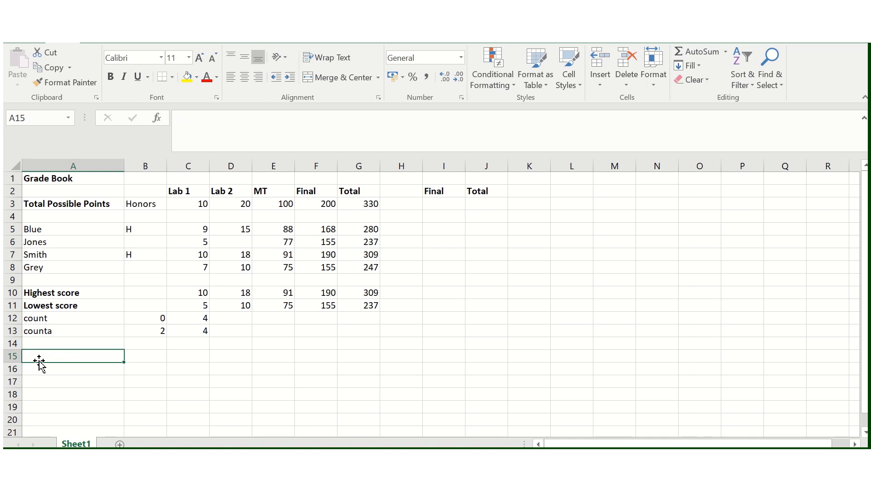
type("Highest scrore")
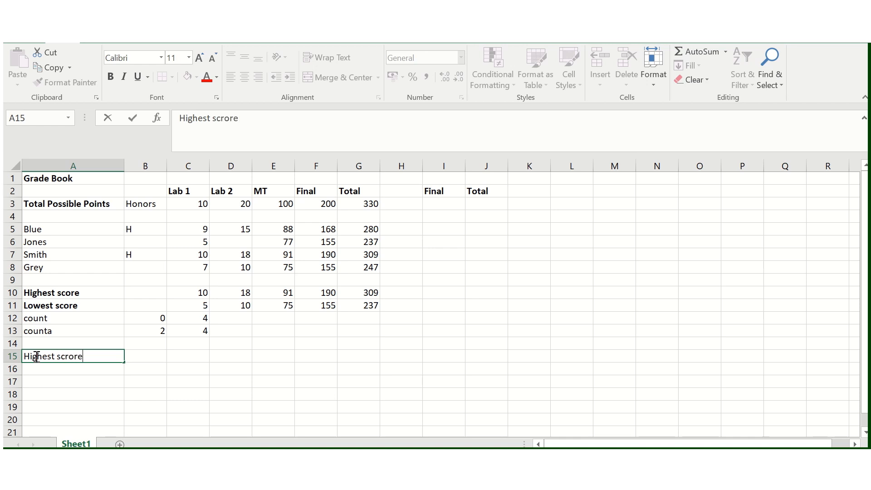
key("Return")
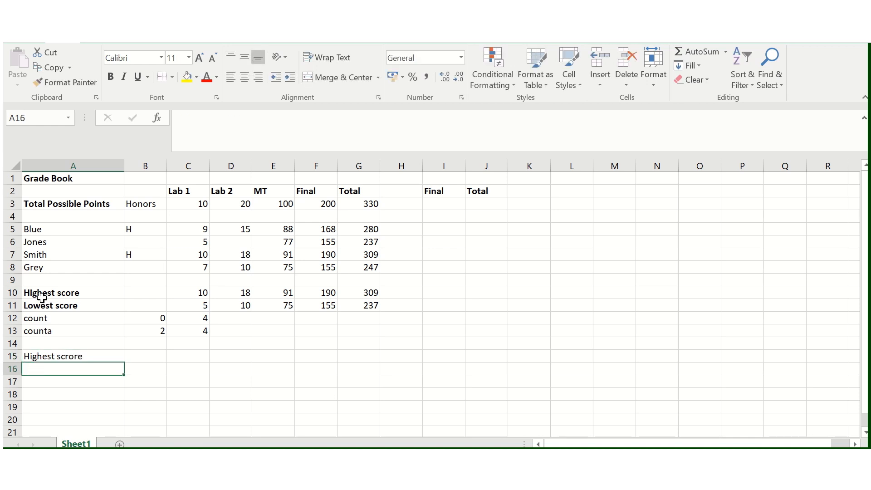
Copy the summary labels in A10:A13 to A15:A18 and make the copied count and counta labels bold
left_click_drag(42, 296, 42, 325)
key("ctrl+c")
left_click(39, 358)
key("ctrl+v")
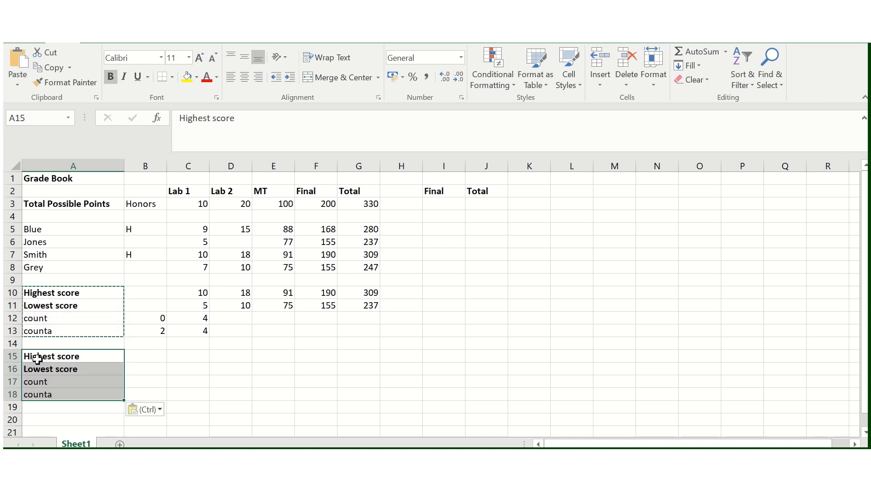
left_click_drag(41, 380, 51, 401)
key("ctrl+b")
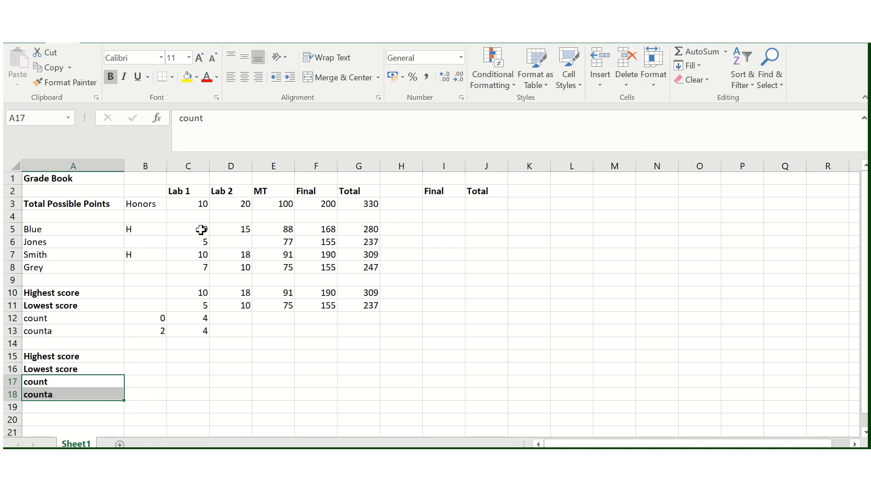
Review the students' Lab 1, Lab 2, MT and Final scores in rows 5 to 8 against the possible points
left_click_drag(203, 231, 203, 264)
left_click_drag(48, 229, 49, 265)
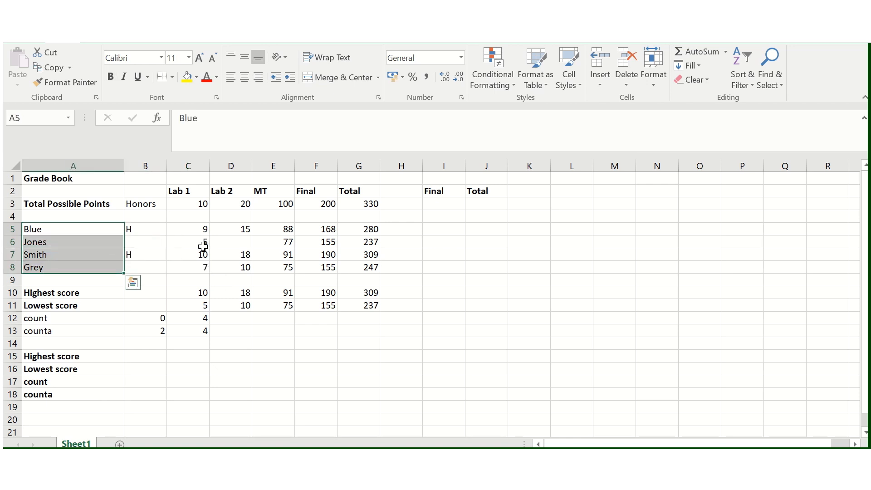
left_click_drag(198, 228, 204, 267)
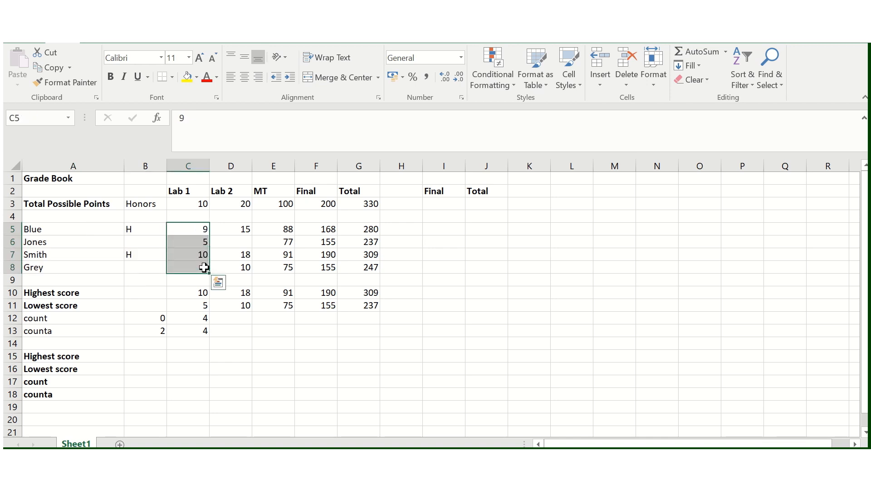
left_click_drag(243, 228, 244, 271)
left_click(235, 242)
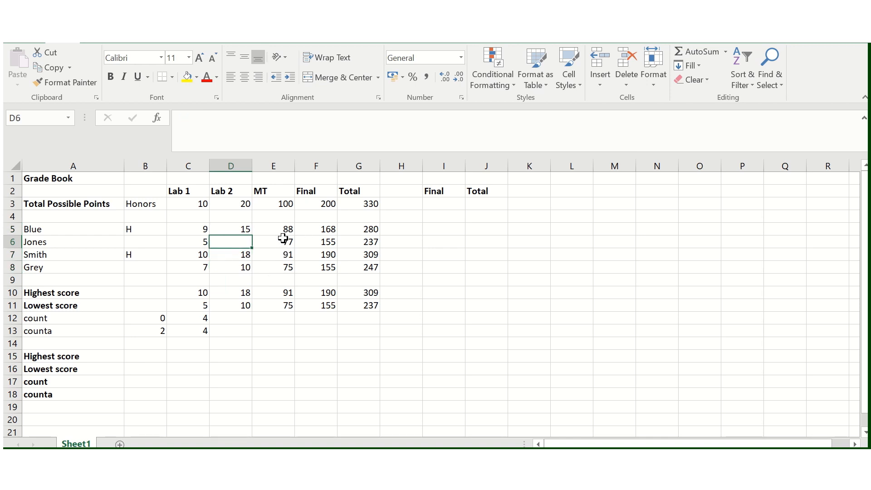
left_click_drag(288, 230, 288, 266)
left_click(286, 200)
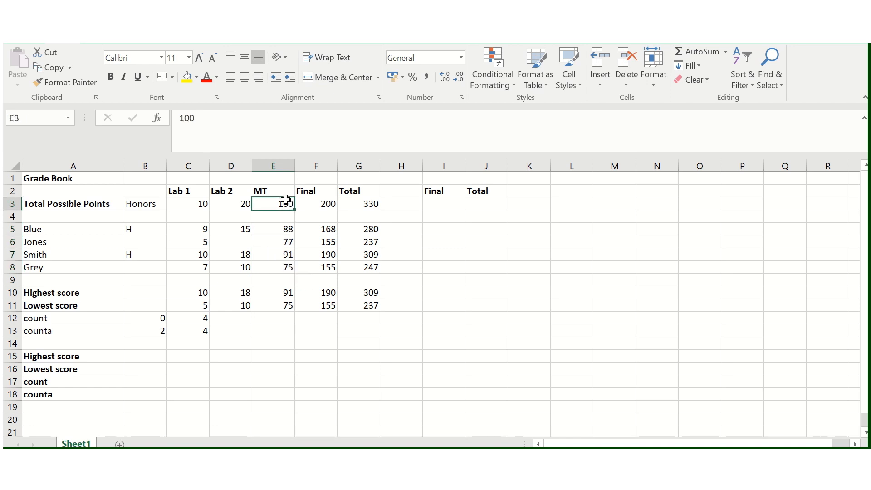
left_click_drag(247, 228, 243, 265)
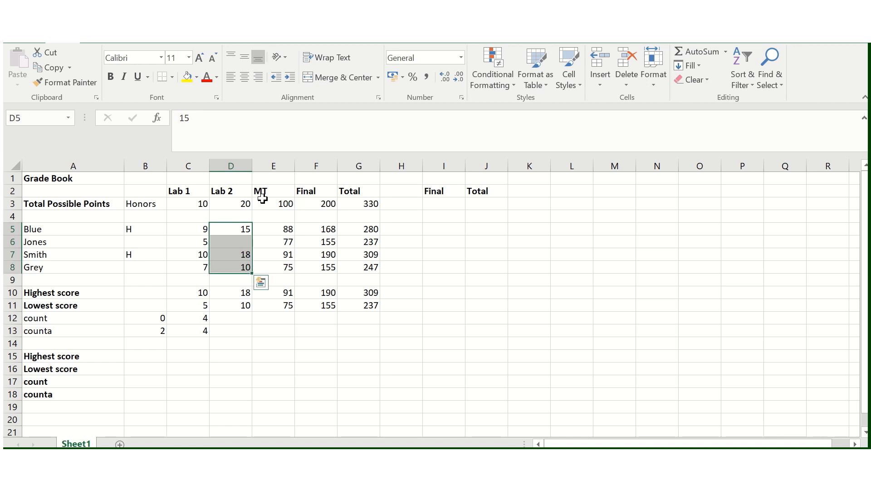
left_click(334, 205)
left_click_drag(325, 232, 328, 266)
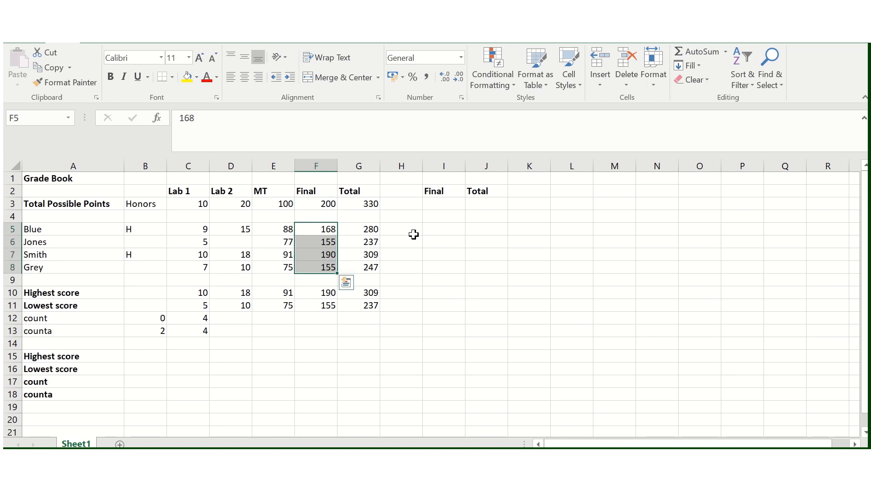
Check the total possible points for Lab 1, Lab 2 and MT in row 3
left_click(428, 215)
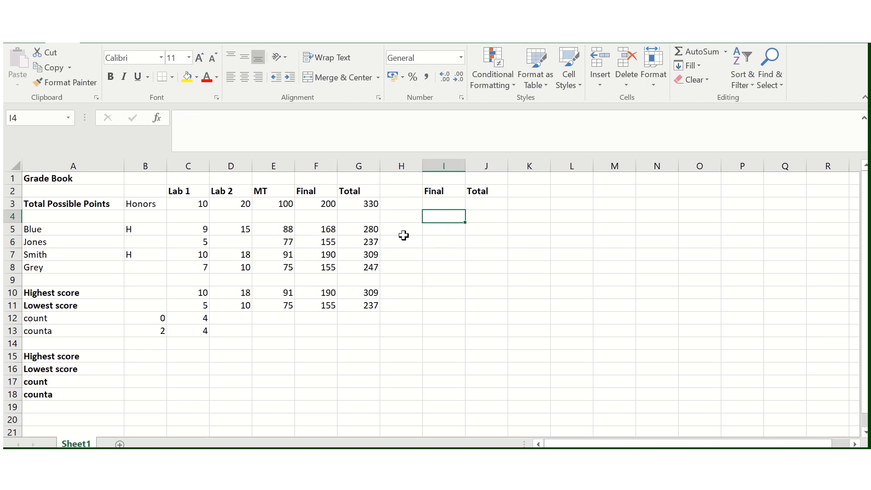
left_click(439, 233)
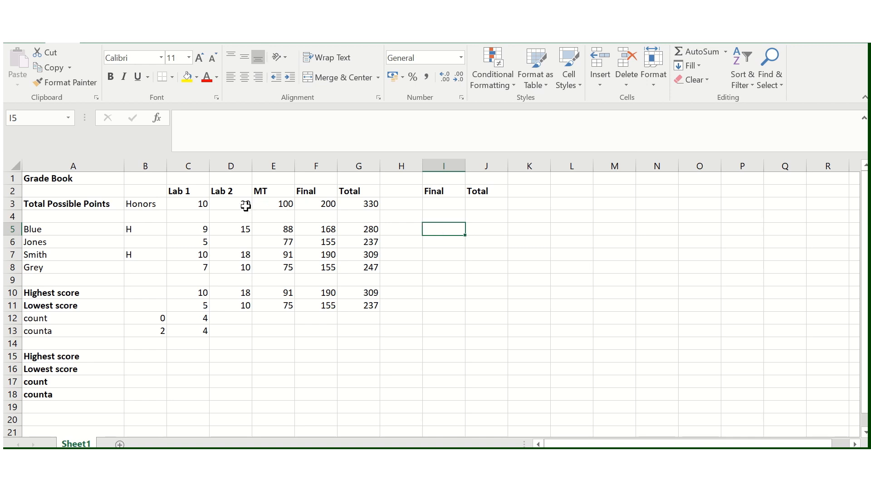
left_click(207, 205)
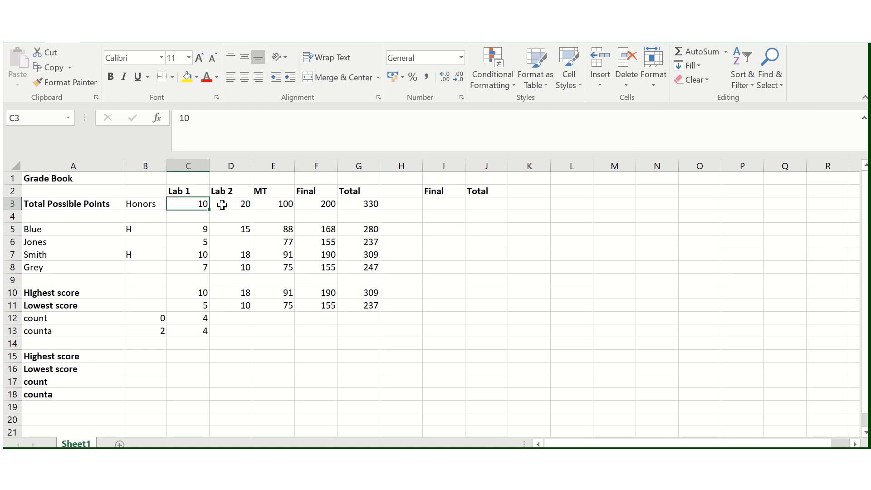
left_click(236, 204)
left_click(281, 205)
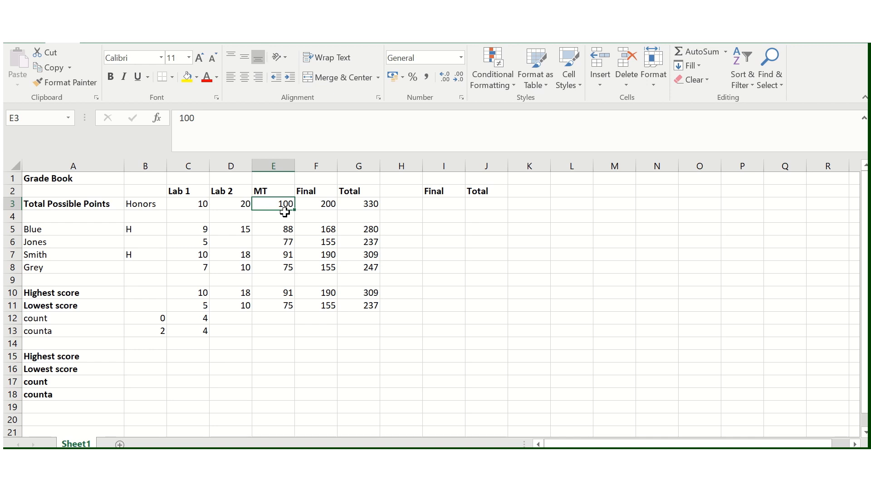
left_click(326, 205)
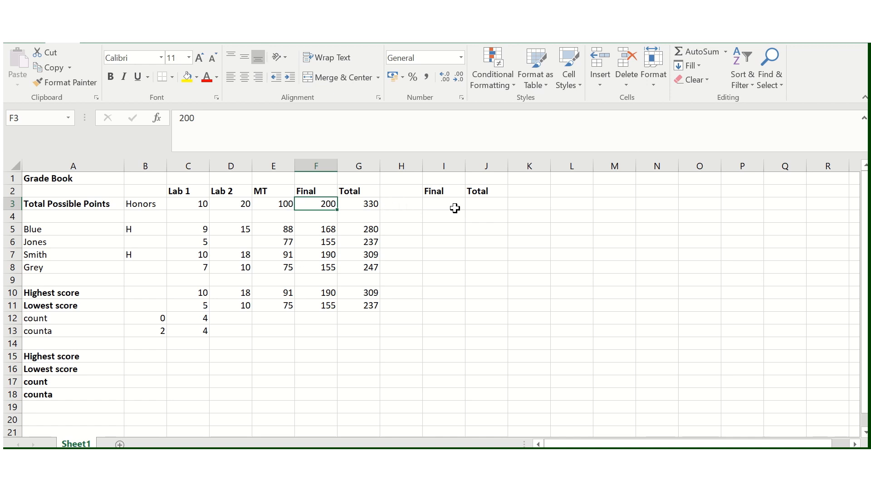
left_click(440, 206)
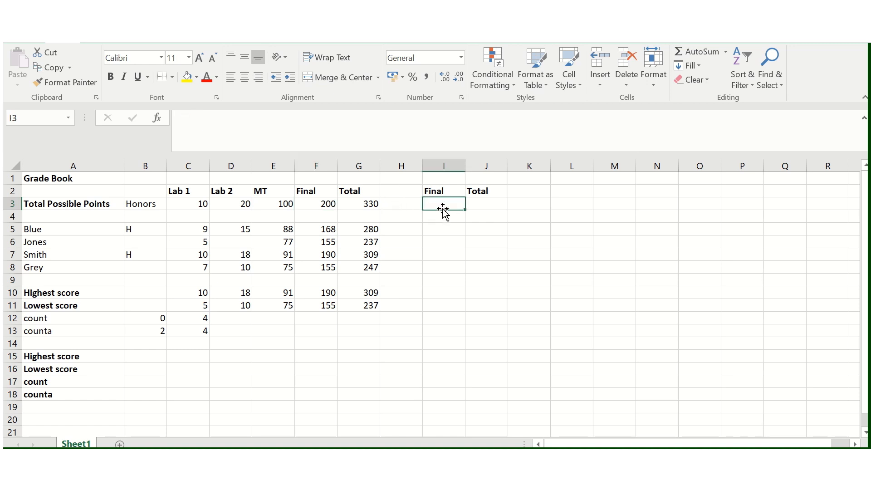
type("=dum")
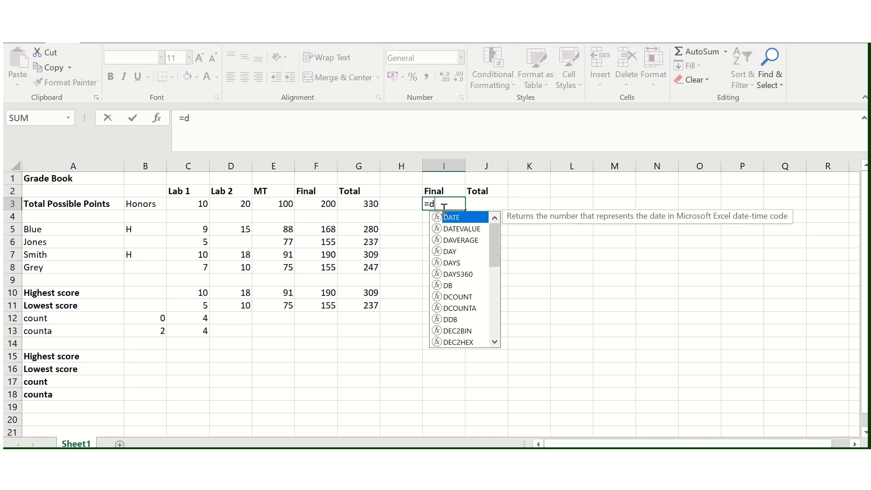
key("BackSpace")
key("BackSpace")
key("BackSpace")
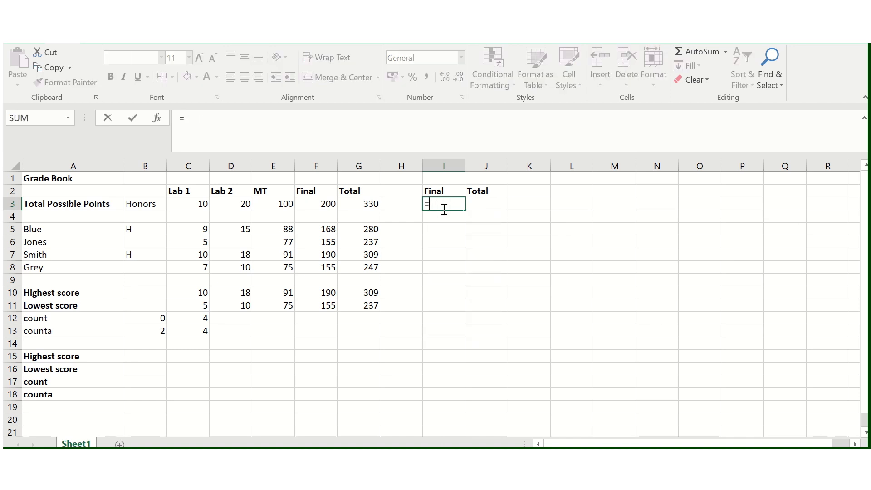
type("sum")
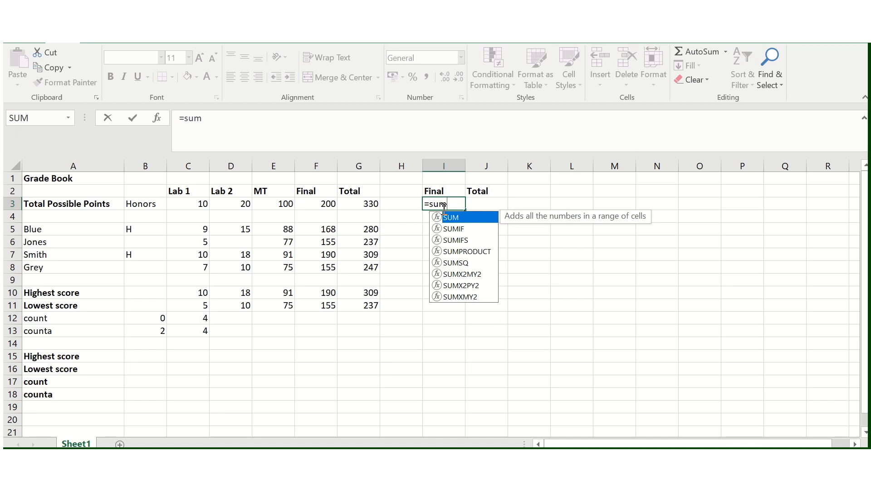
key("BackSpace")
key("BackSpace")
key("BackSpace")
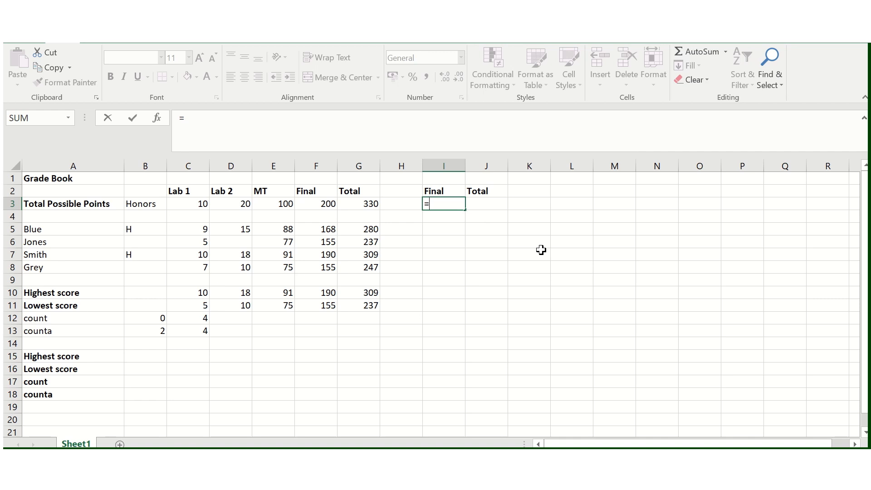
key("Escape")
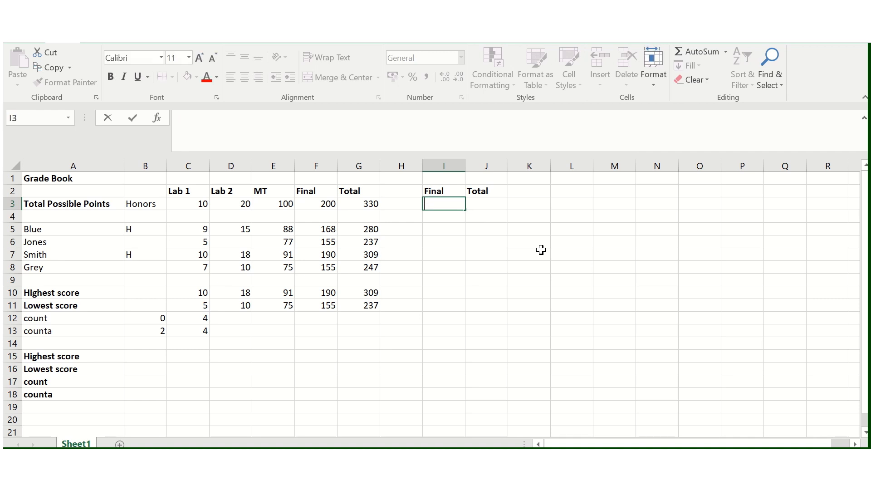
left_click(553, 260)
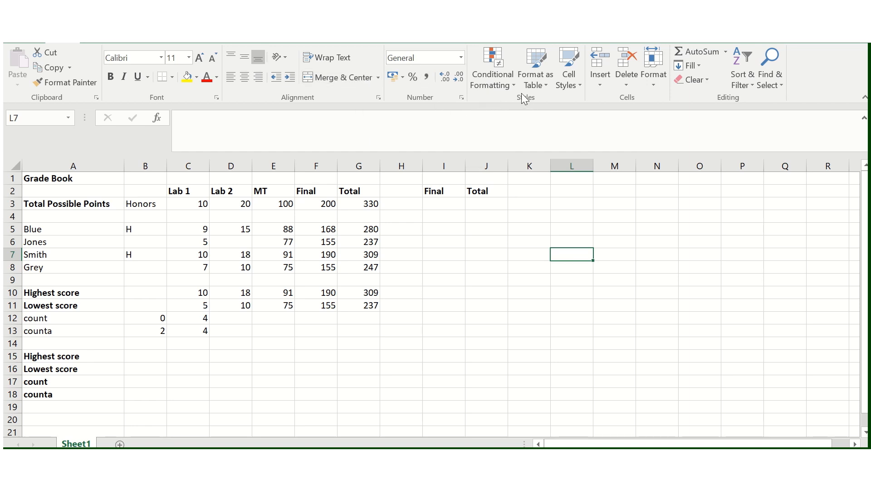
Look through the available functions in the Insert Function dialog and close it without inserting one
left_click(726, 52)
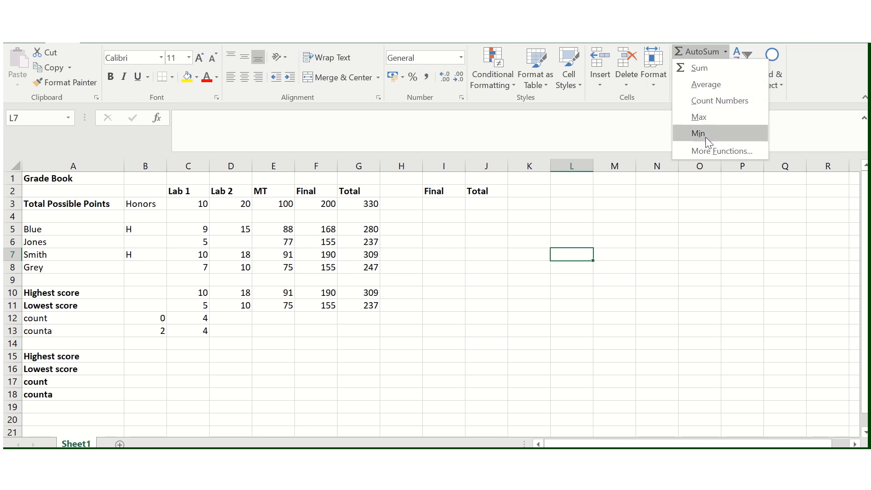
left_click(718, 152)
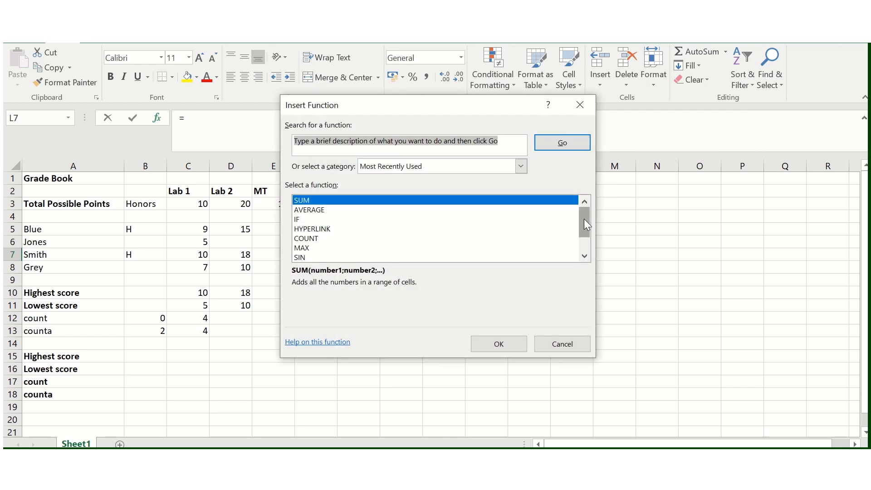
left_click_drag(584, 220, 565, 127)
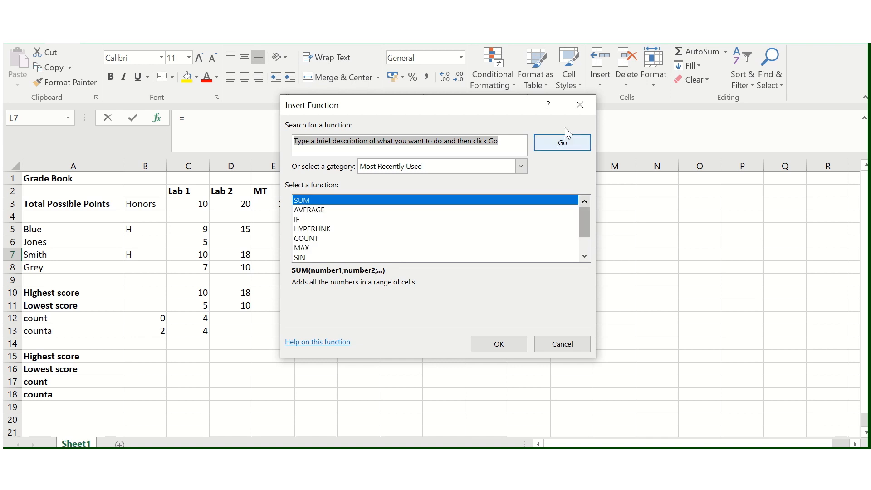
left_click(583, 104)
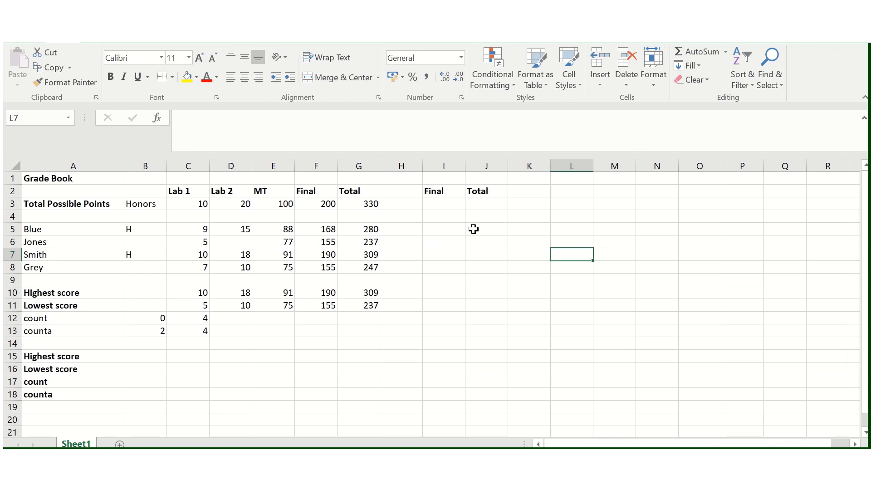
Enter =SUM(C3:E3) in cell I3 to add up the possible points for Lab 1, Lab 2 and MT
left_click(443, 207)
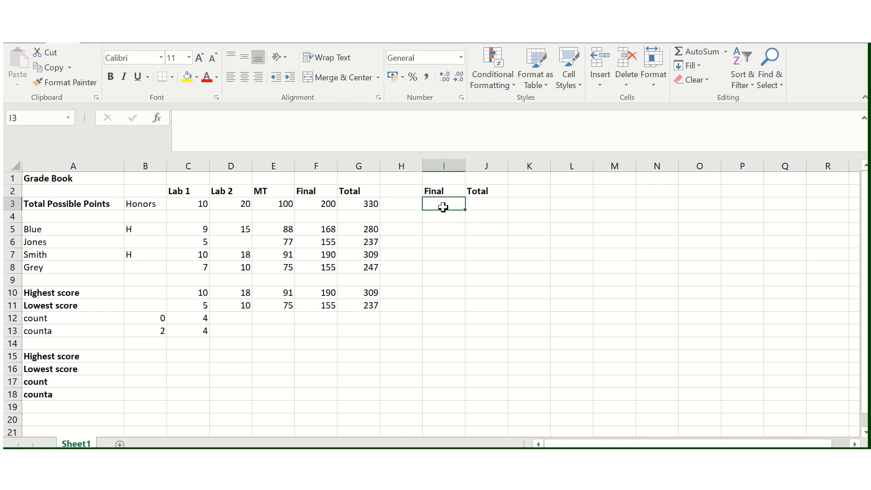
type("sdu")
key("BackSpace")
key("BackSpace")
key("BackSpace")
type("=")
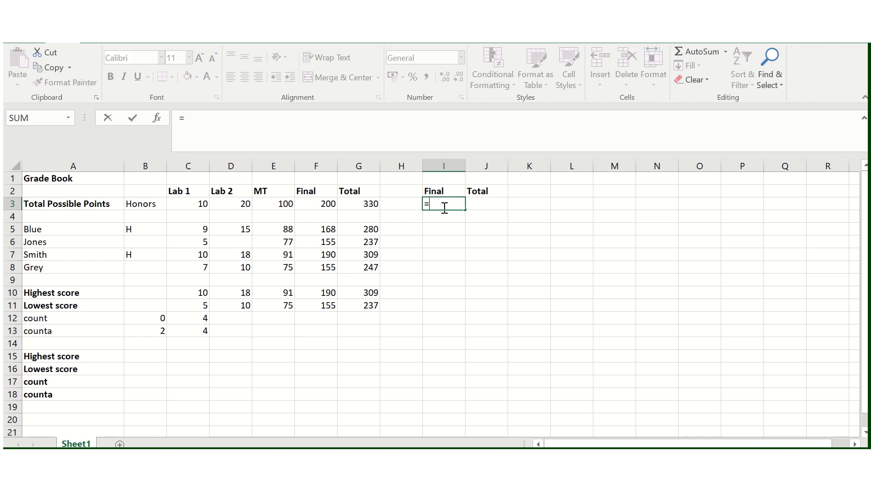
type("sum")
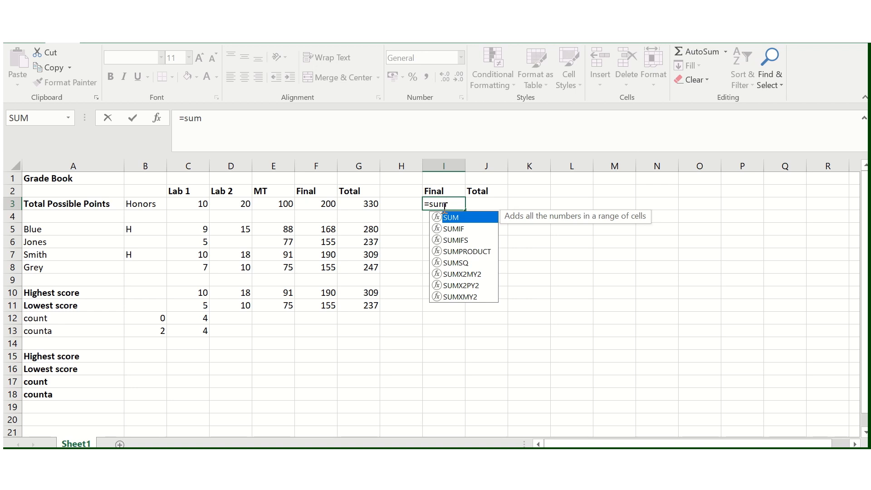
key("BackSpace")
key("BackSpace")
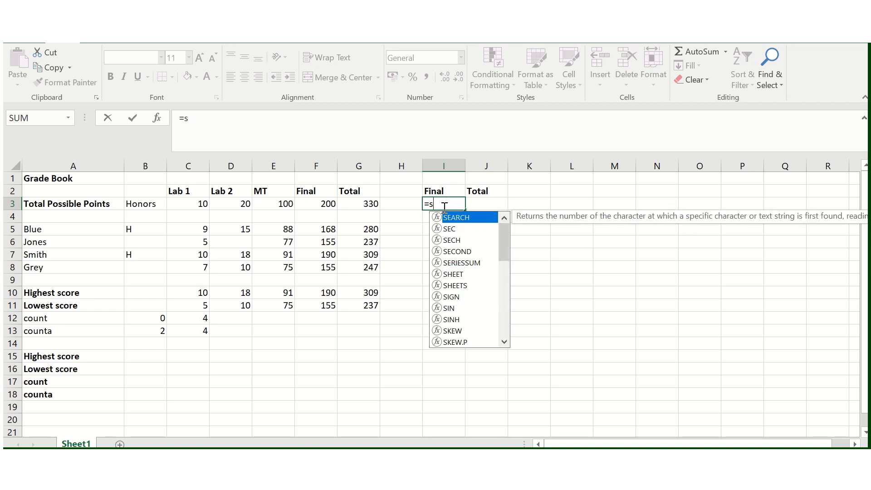
type("u")
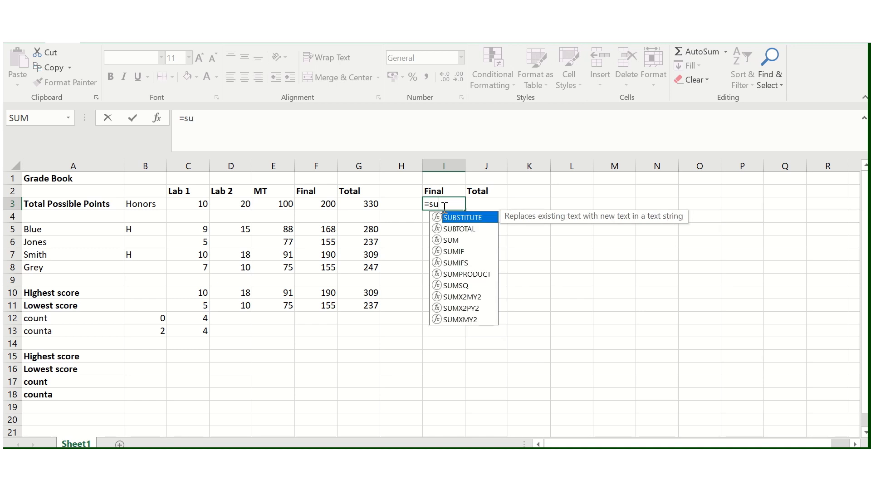
type("m")
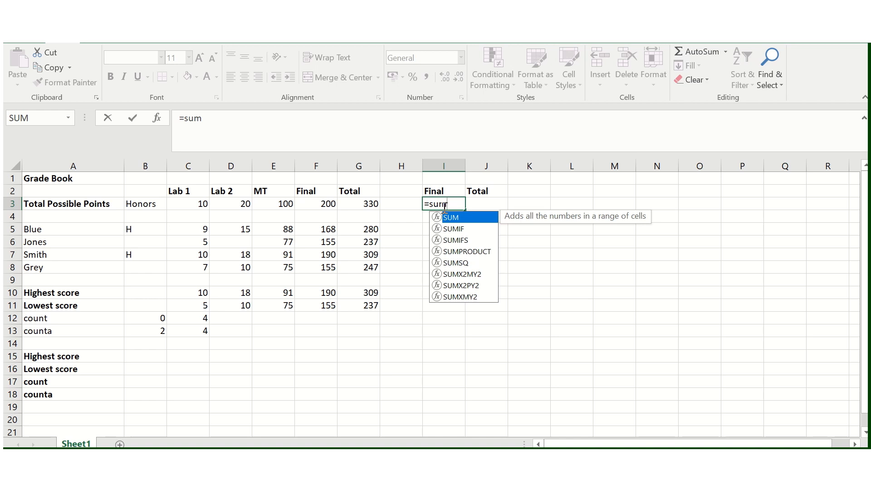
double_click(456, 223)
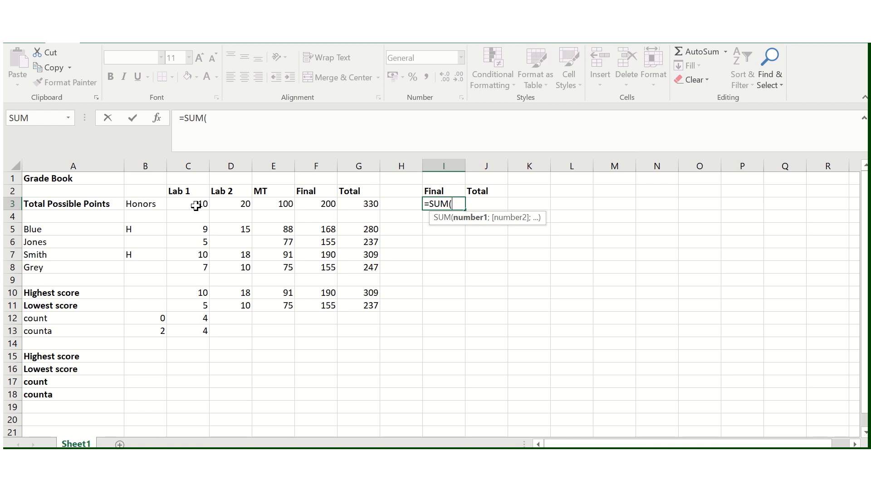
left_click_drag(199, 208, 283, 205)
type(")")
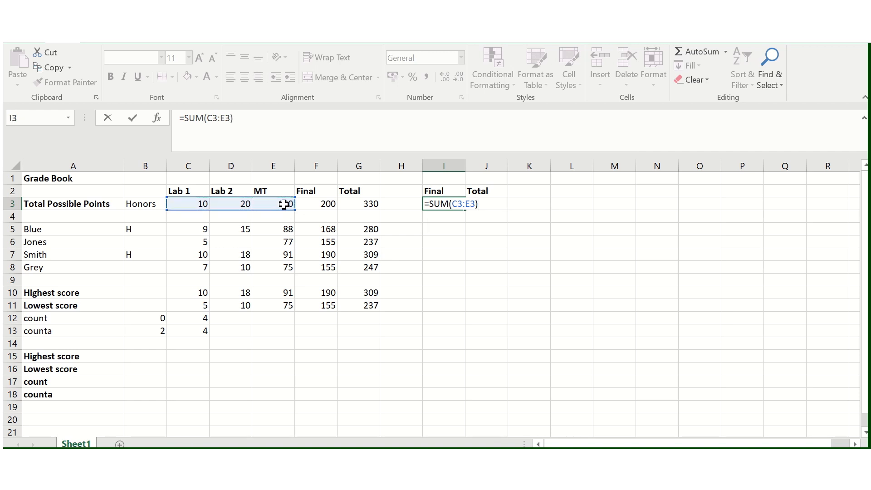
key("Return")
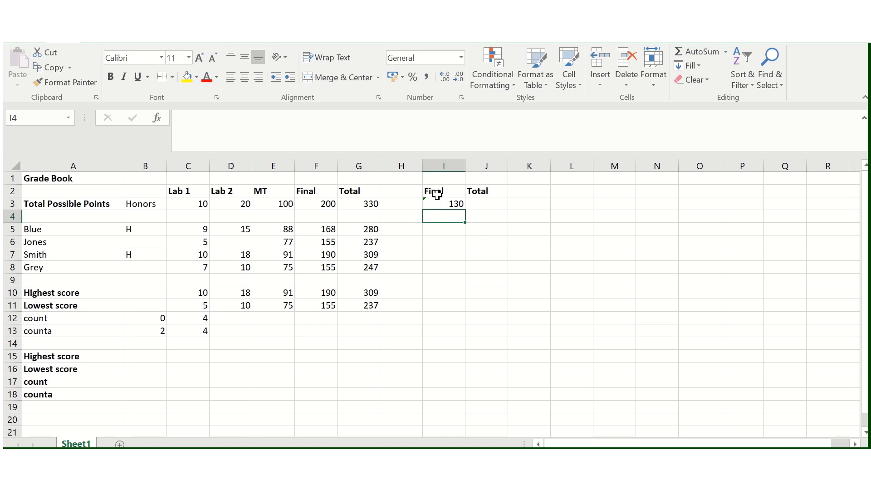
Review the Lab 1, Lab 2, MT and Final column headings in row 2
left_click(268, 191)
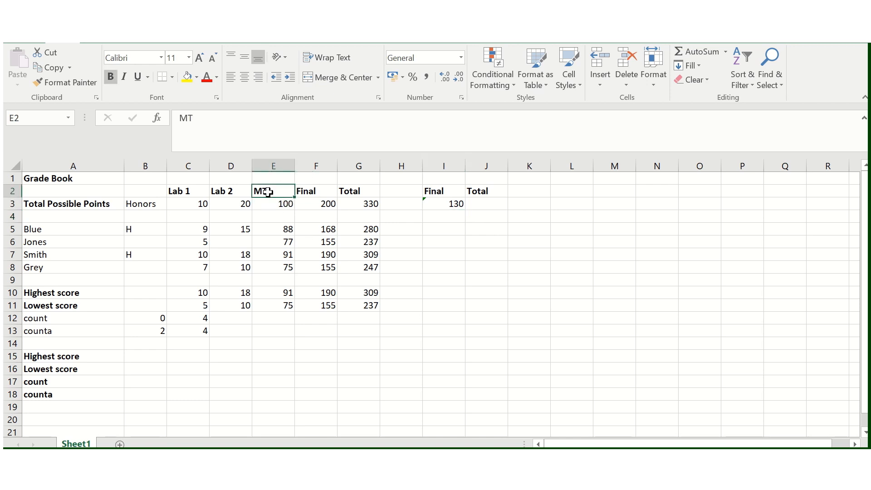
left_click(306, 194)
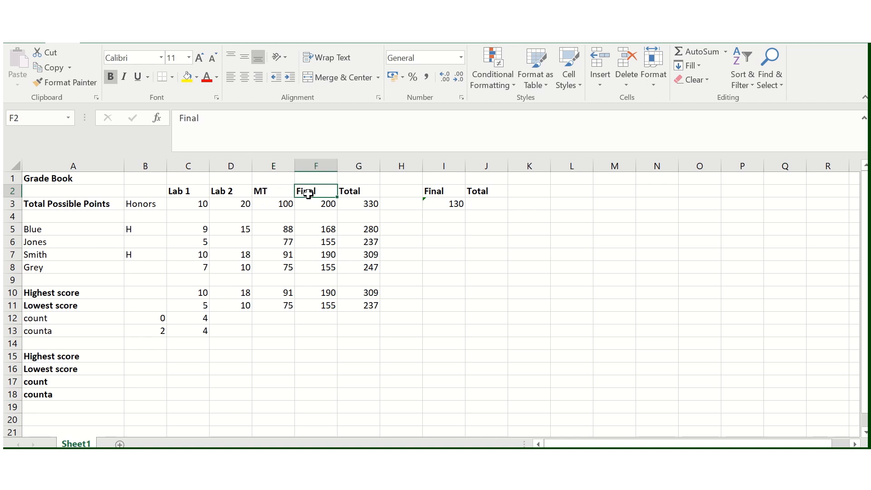
left_click(202, 193)
left_click(222, 191)
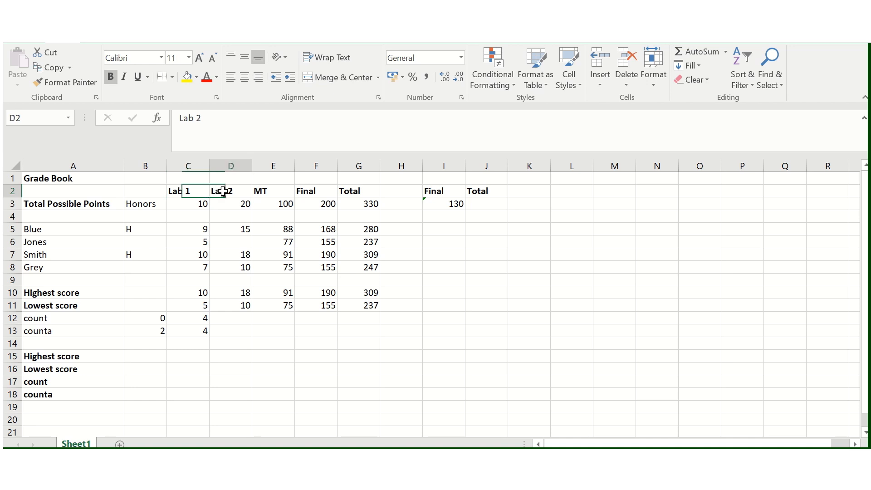
left_click(275, 193)
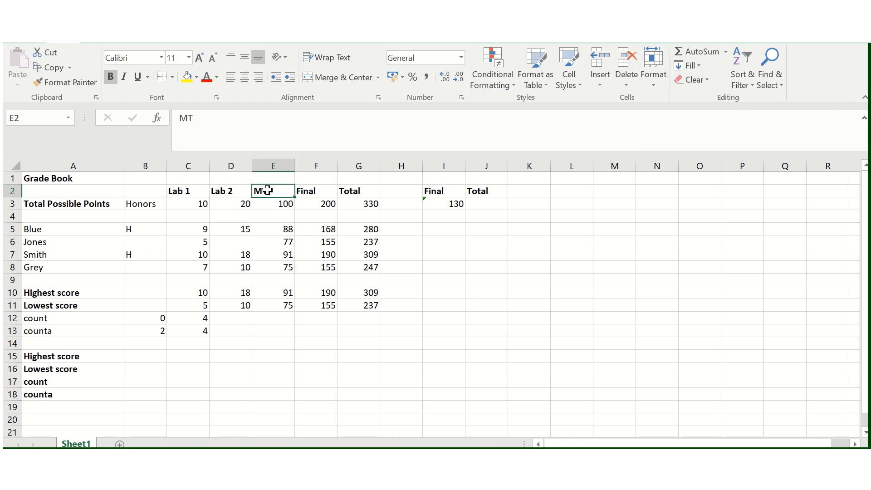
left_click(319, 191)
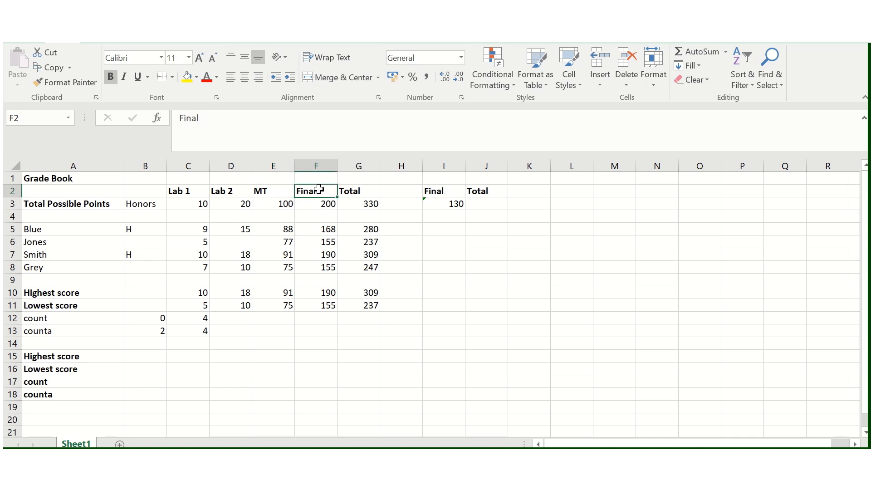
Delete the sum formula from cell I3 under the second Final heading
left_click(456, 203)
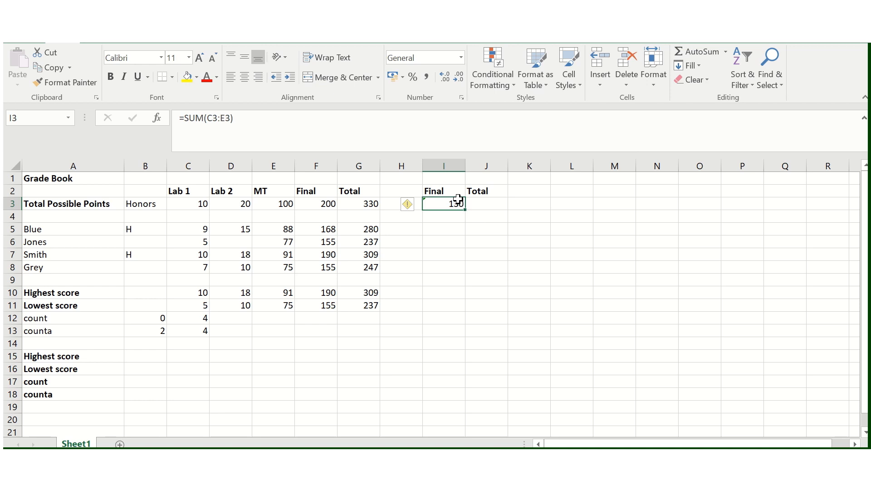
left_click(510, 217)
left_click(458, 204)
left_click(509, 201)
left_click(457, 205)
key("Delete")
left_click(501, 219)
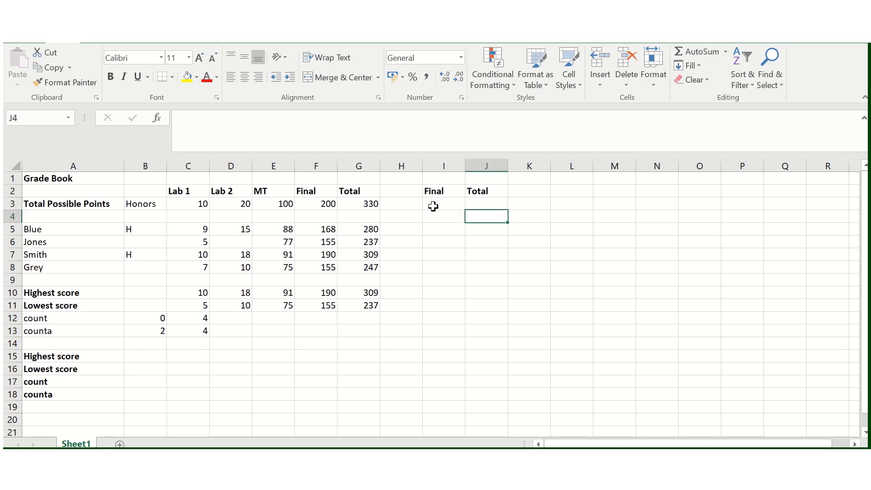
Check the existing Final points in column F and delete the duplicate Final heading in cell I2
left_click(331, 205)
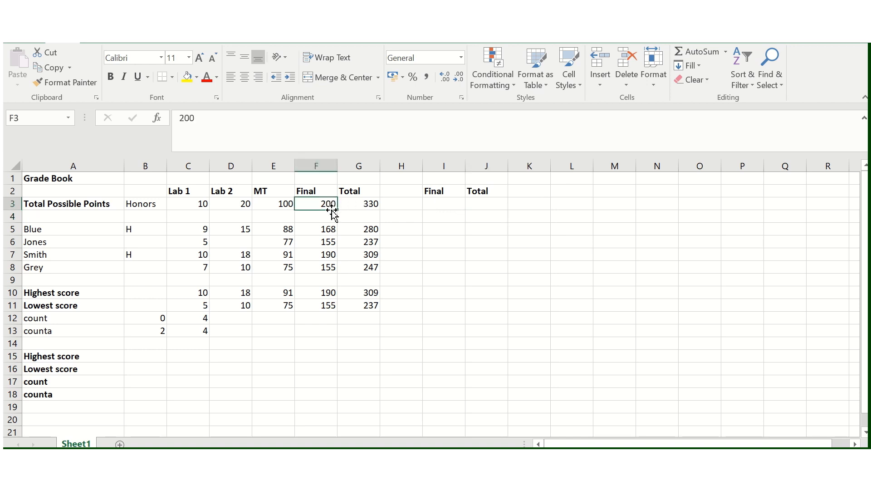
left_click(332, 229)
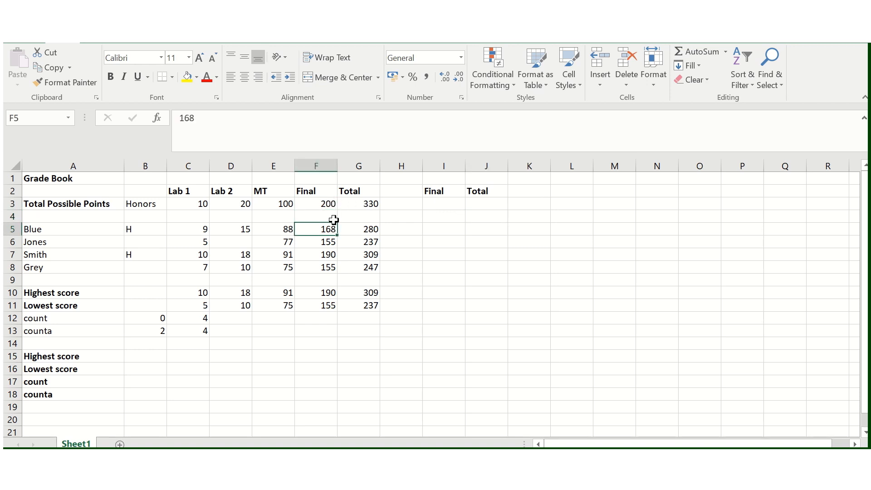
left_click(331, 204)
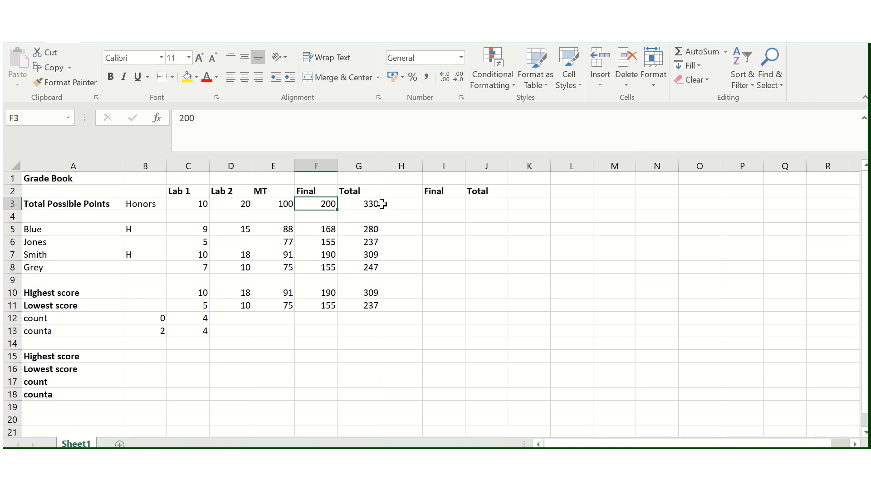
left_click(447, 198)
key("Delete")
left_click(494, 194)
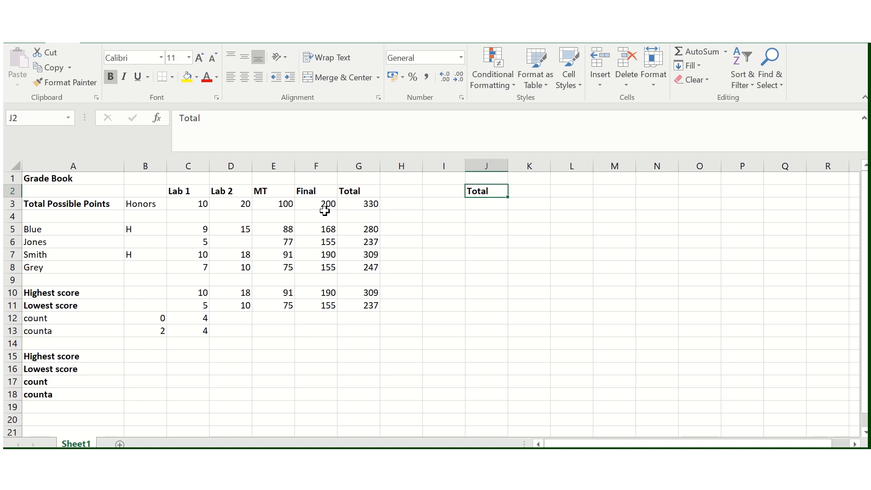
Enter =SUM(C3:F3) in cell J3 under the second Total heading and make it bold
left_click(484, 207)
type("=sum")
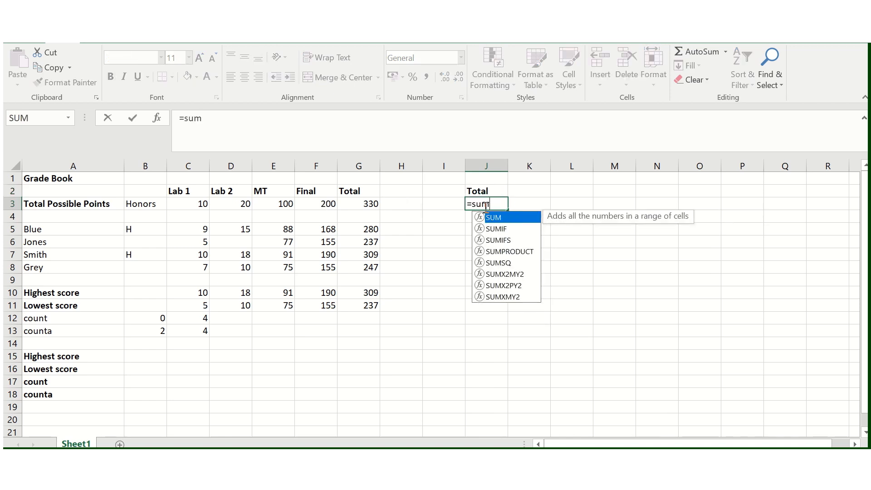
type("(")
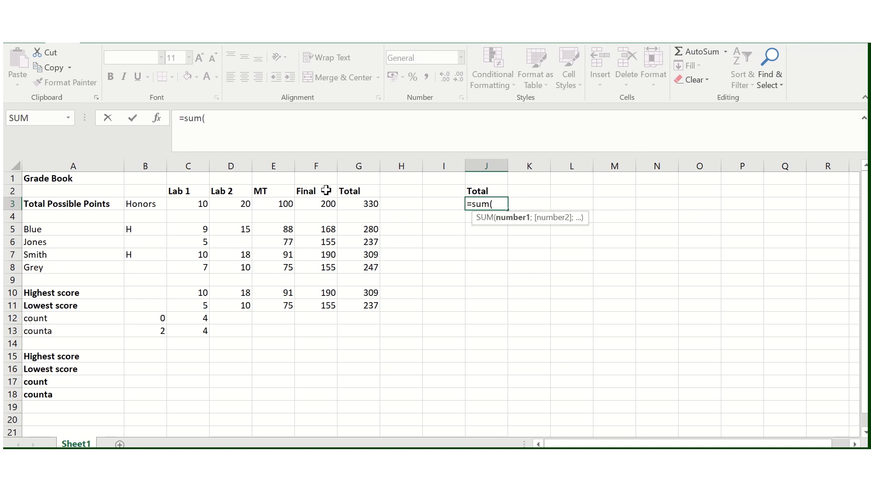
left_click_drag(191, 203, 325, 204)
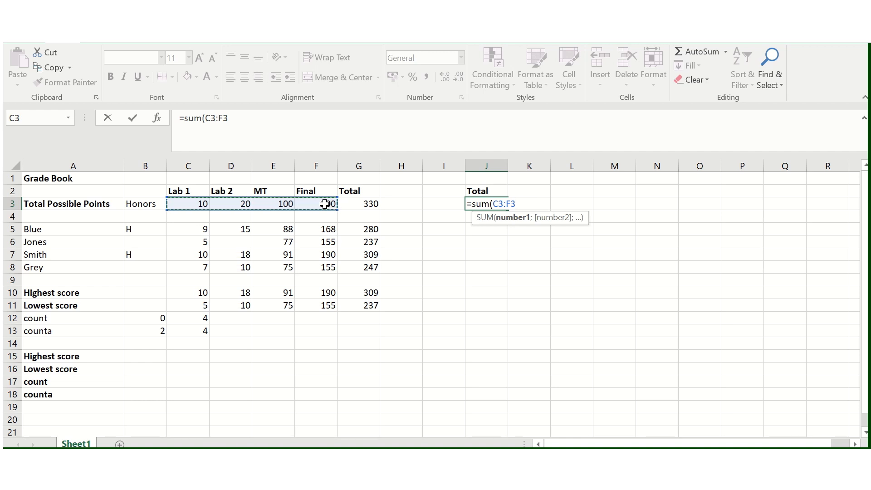
key("Return")
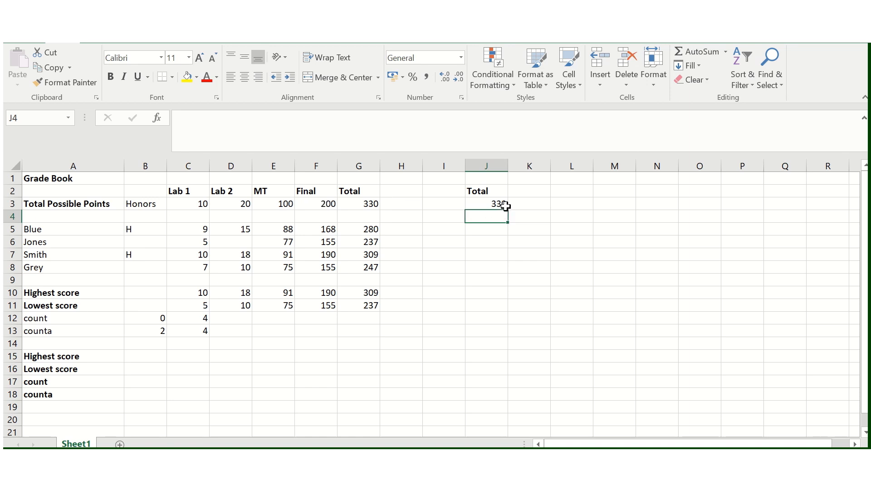
left_click(489, 204)
key("ctrl+b")
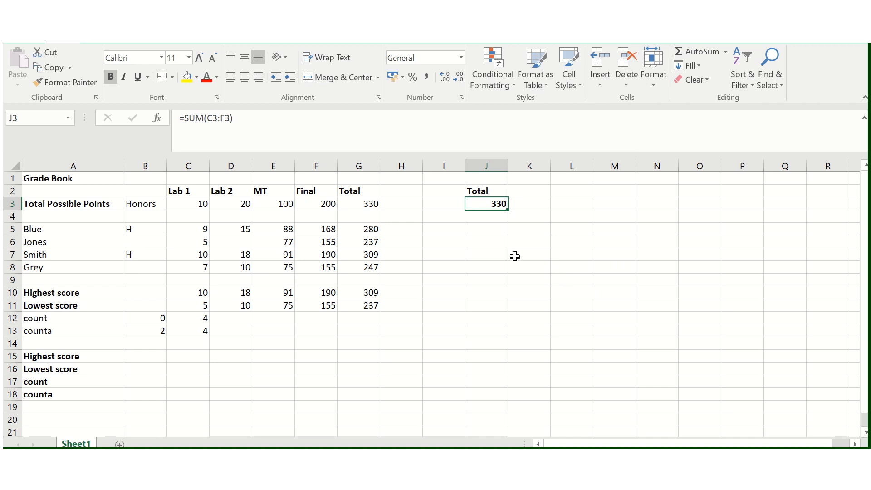
Change the font colour of the existing totals in G3:G11 to red
left_click(63, 232)
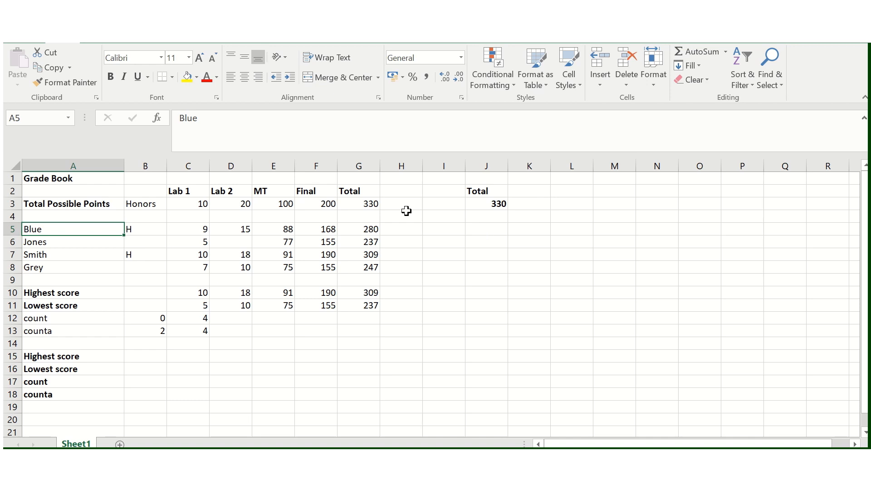
left_click_drag(369, 203, 375, 306)
left_click(207, 81)
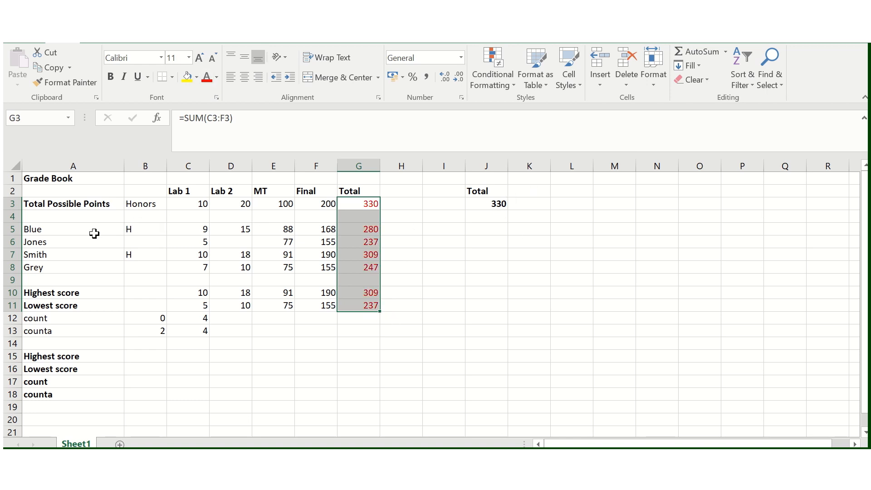
Enter =SUM(C5:F6) in cell J5 as the total for the Blue row
left_click(486, 232)
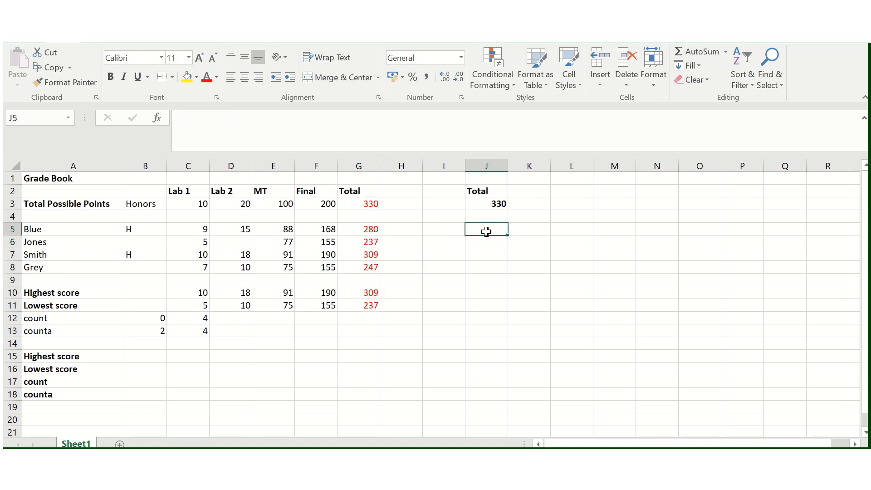
type("=sum")
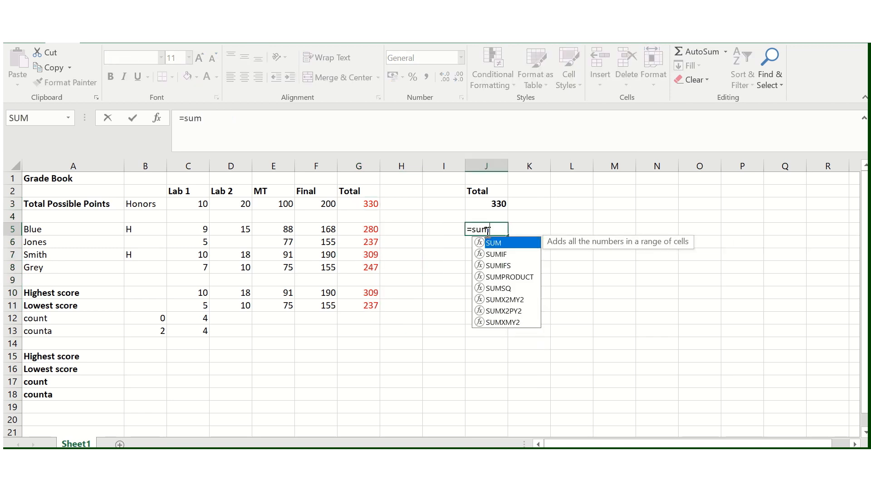
type("(")
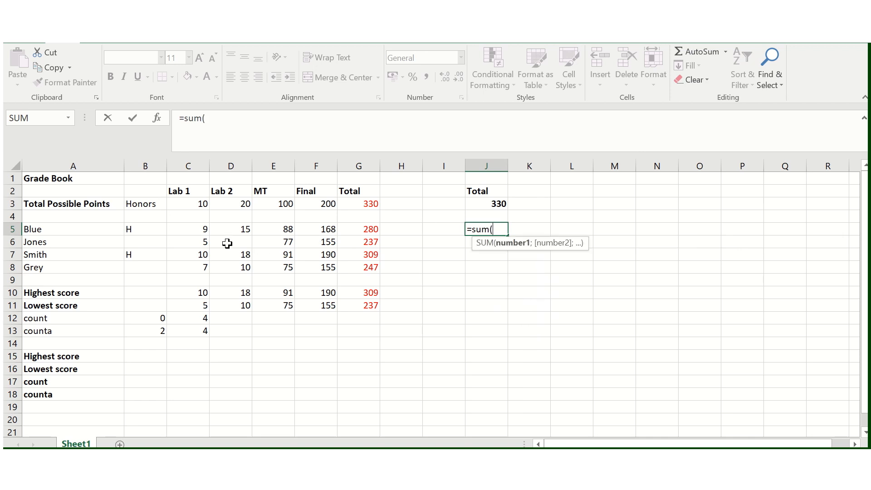
left_click_drag(200, 231, 330, 242)
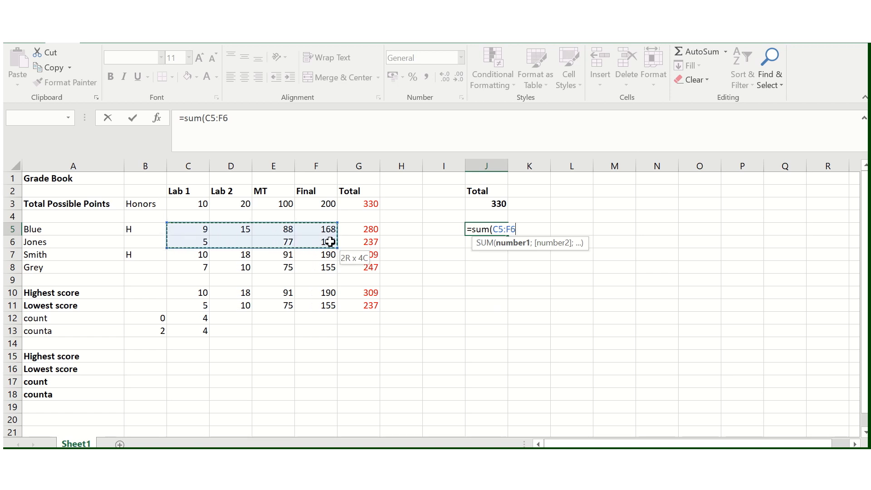
left_click_drag(330, 242, 330, 242)
key("Return")
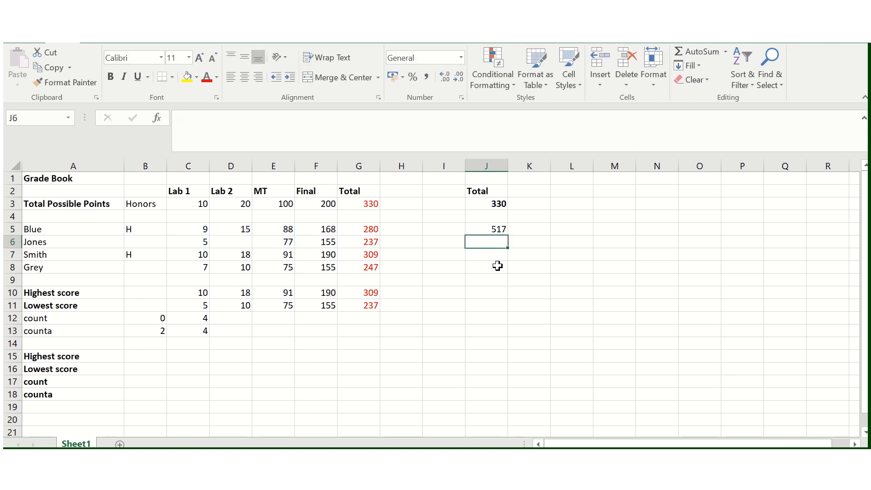
Compare the formula in J5 with the Blue row's scores in C5:F5 and delete it
left_click(502, 229)
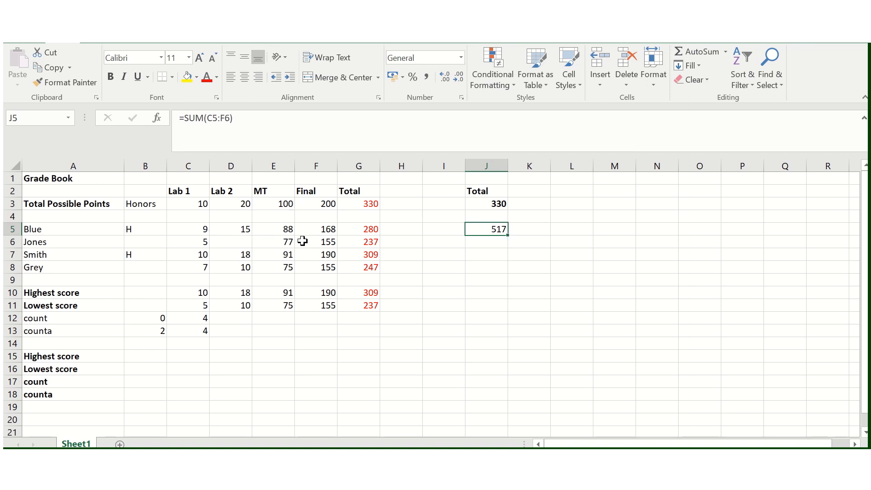
left_click_drag(204, 228, 322, 232)
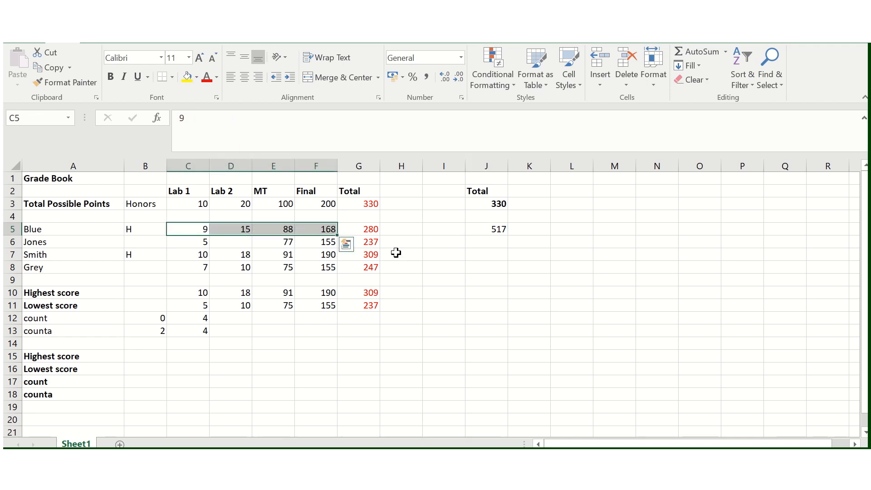
left_click(526, 255)
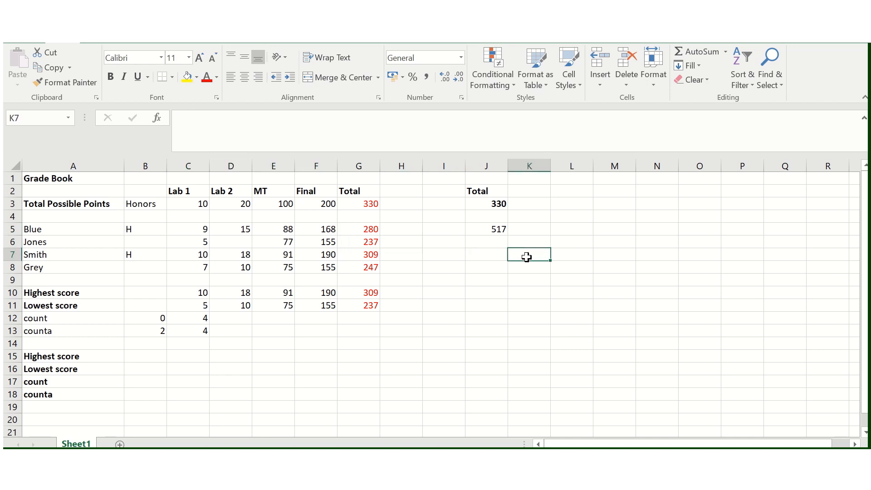
left_click(501, 231)
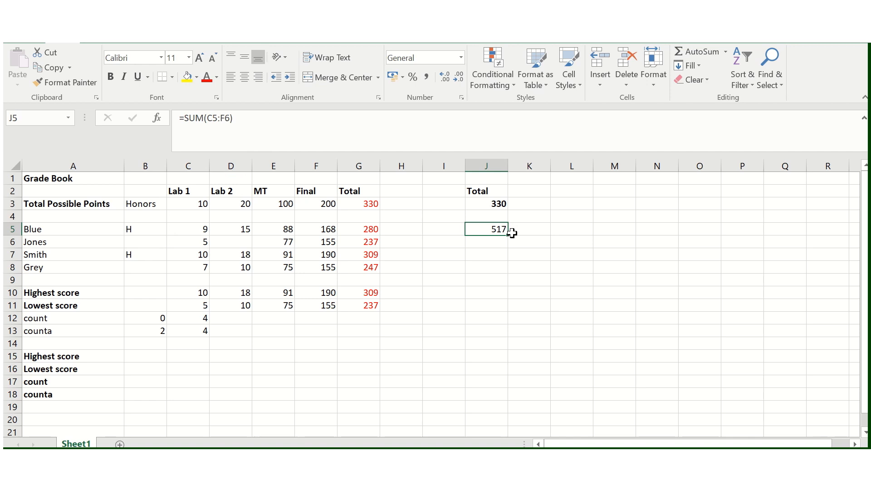
key("Delete")
type("=sum")
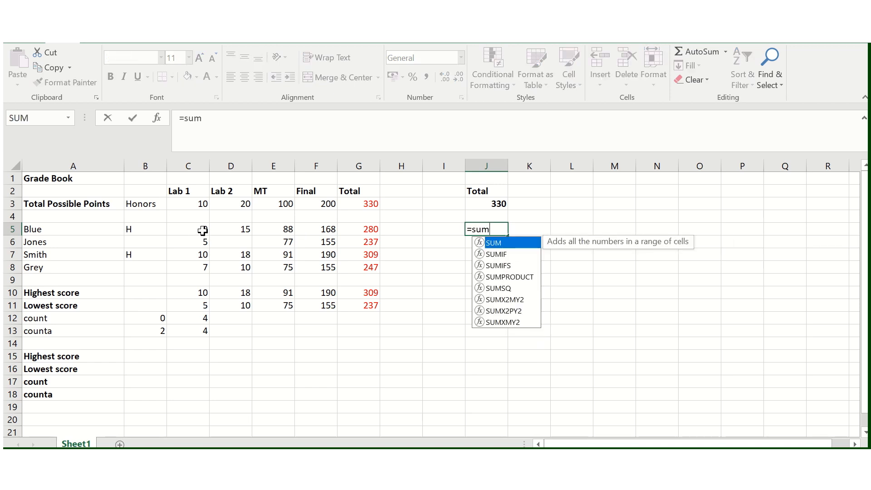
left_click_drag(205, 228, 305, 230)
type(")")
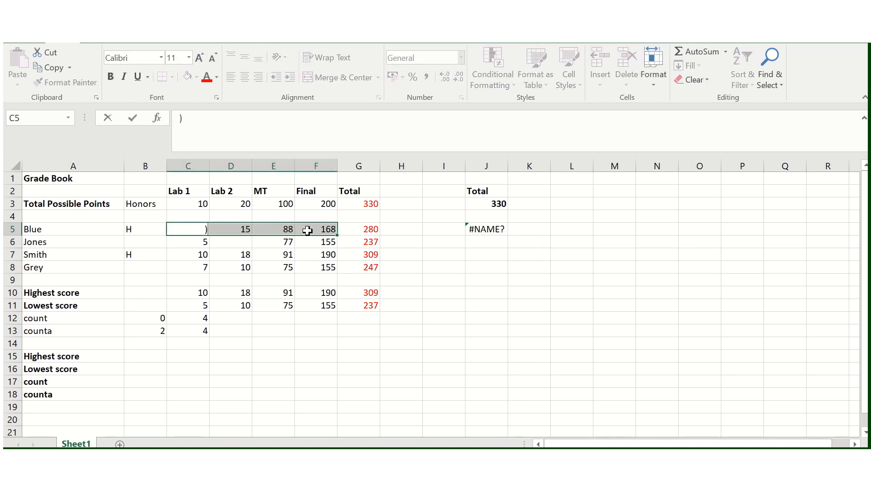
left_click(486, 233)
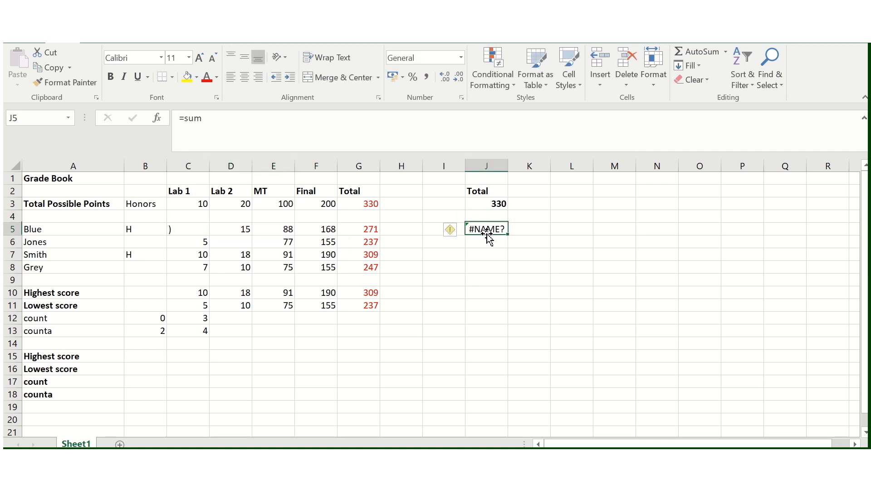
key("Delete")
type("=")
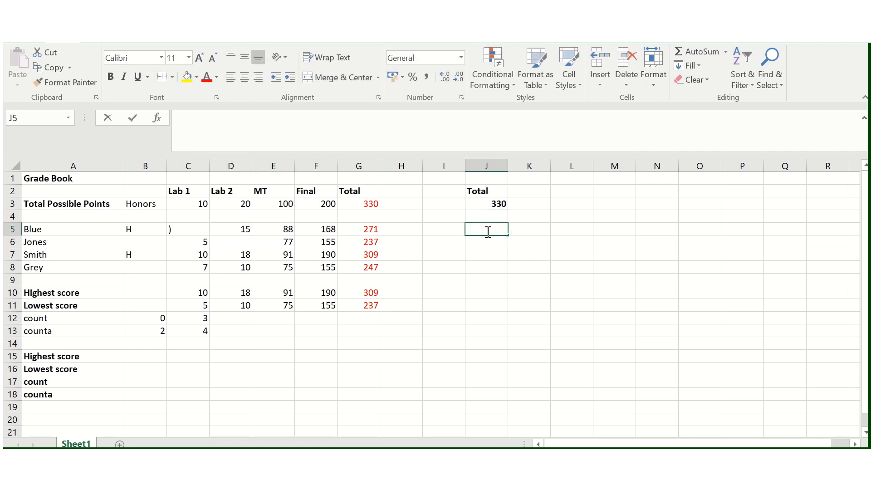
type("sum")
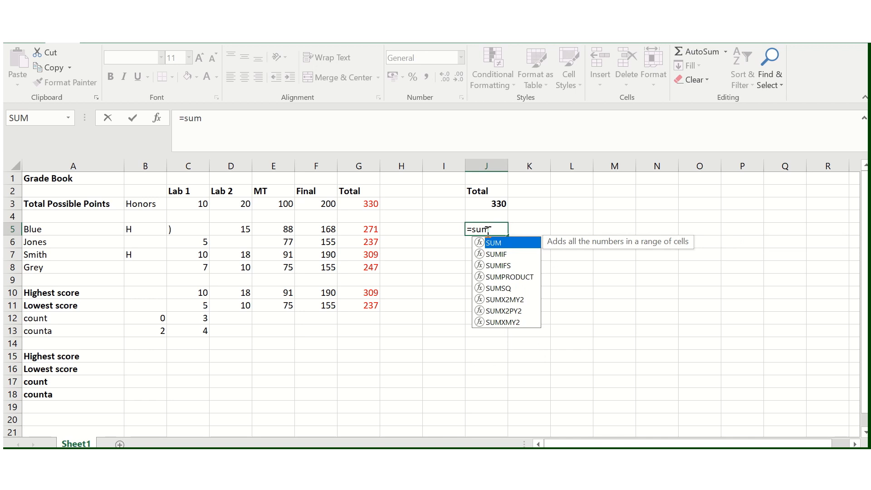
type("(")
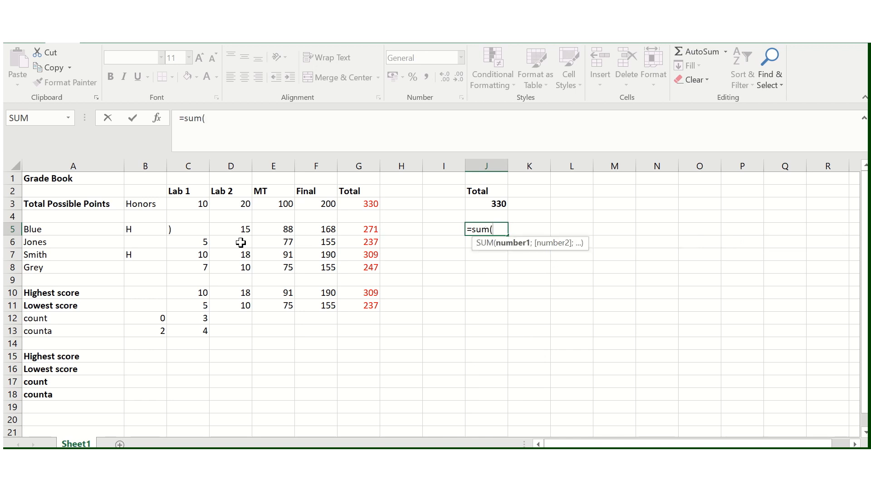
left_click(474, 319)
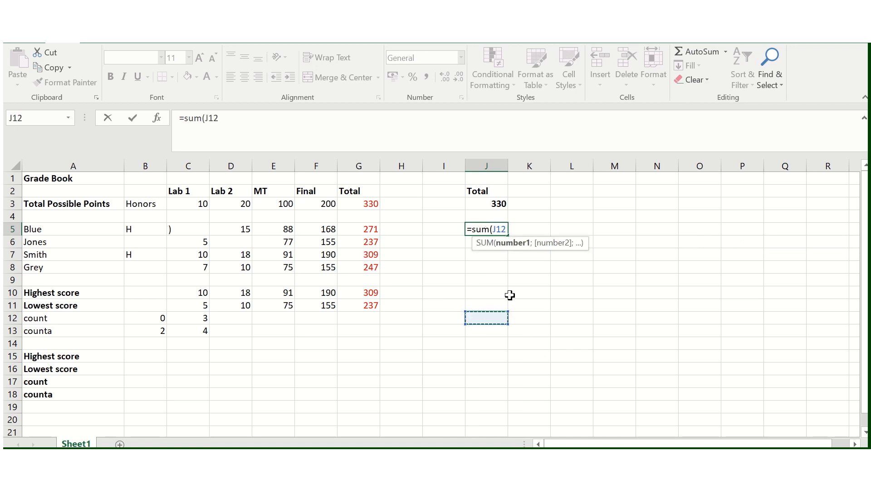
key("Escape")
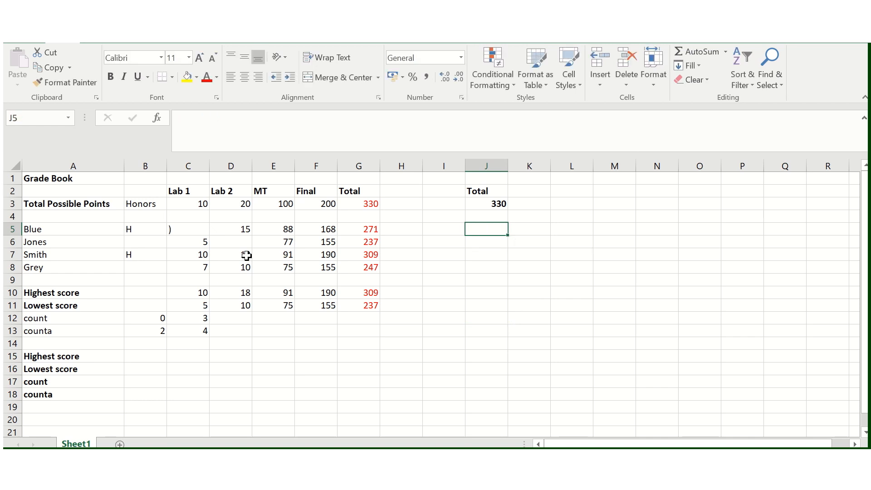
Undo the stray entry in cell C5 and clear the incomplete sum formula from J5
key("ctrl+z")
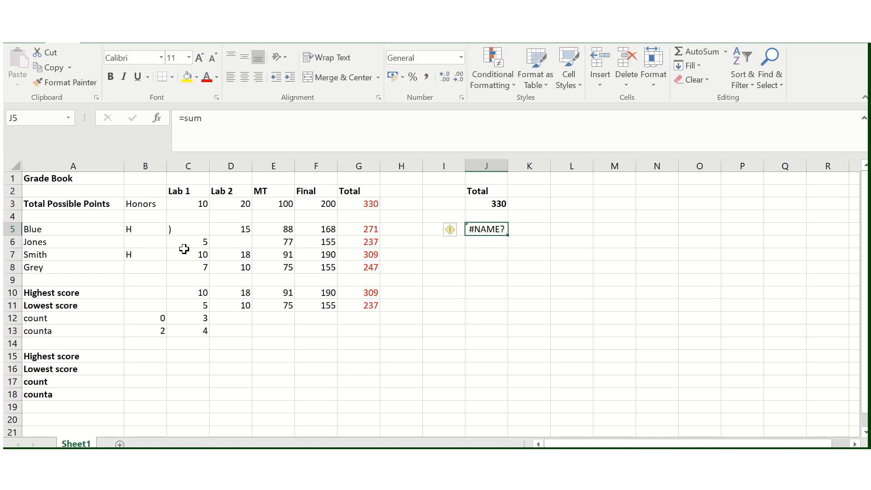
key("ctrl+z")
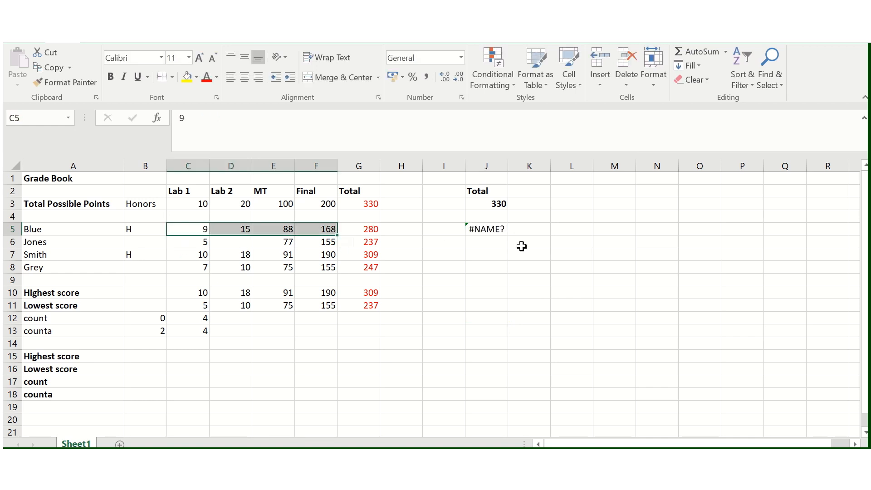
left_click(511, 230)
key("Delete")
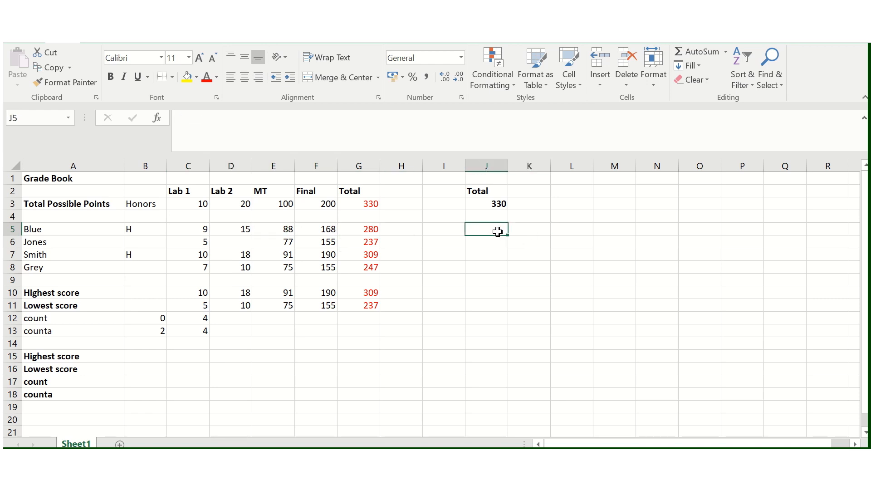
Enter =SUM(C5:F5) in cell J5 to total the Blue row's scores
type("=")
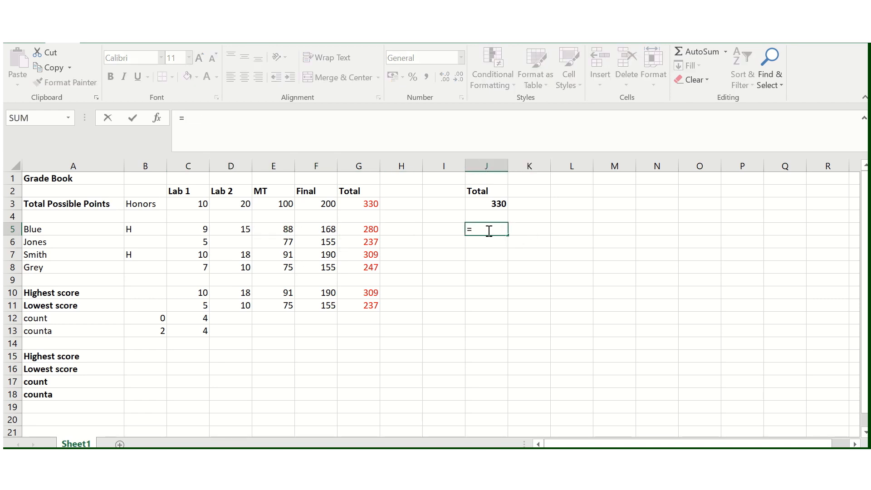
type("sum(")
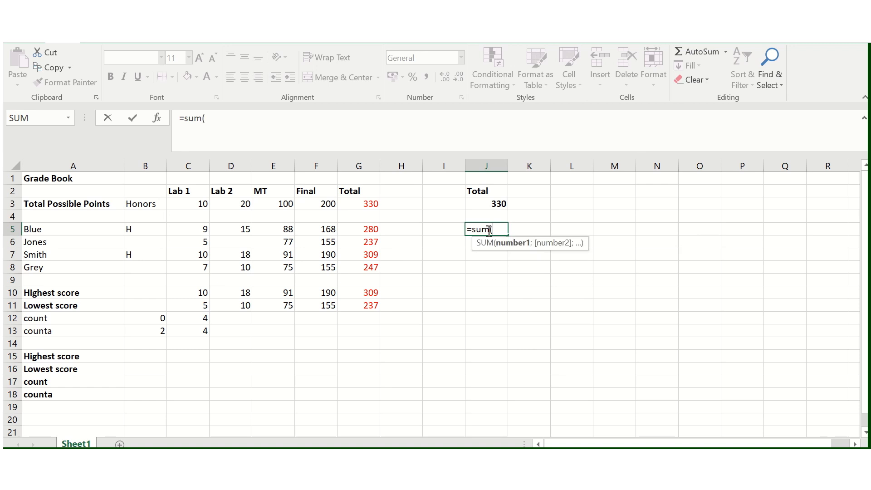
left_click_drag(204, 230, 304, 230)
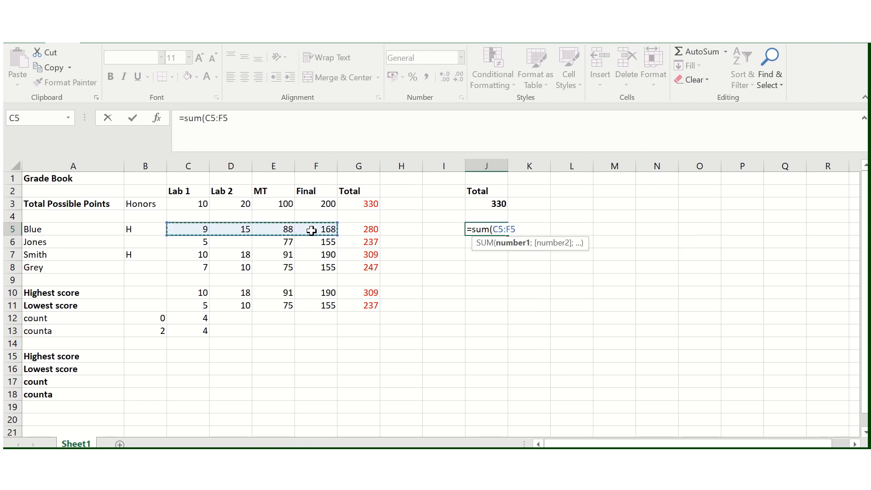
key("ctrl+Return")
key("Return")
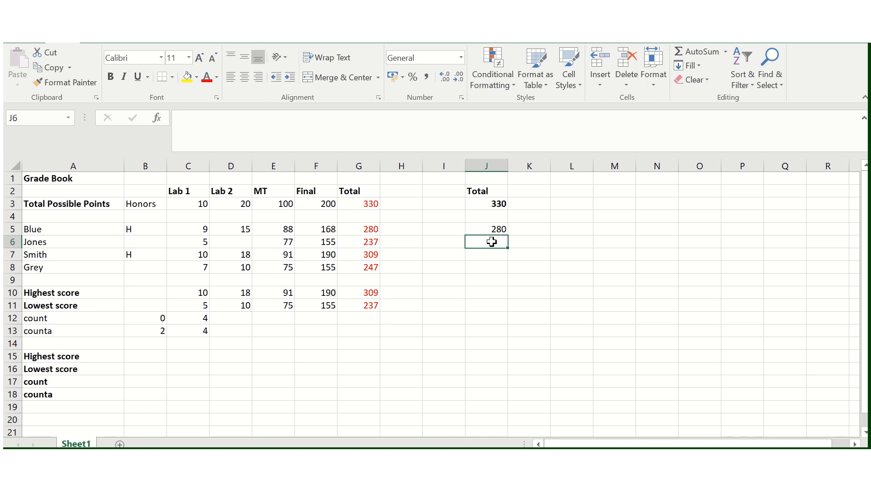
Enter =SUM(C6:F6) in cell J6 to total the Jones row's scores
type("=sum")
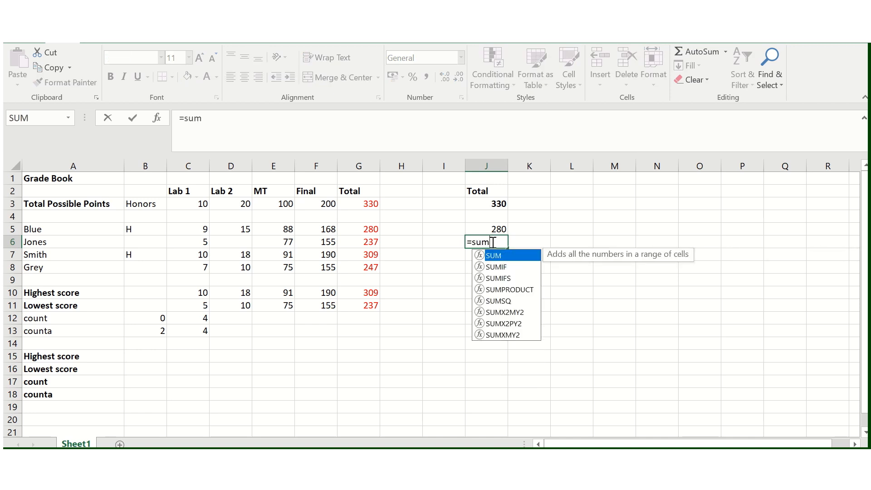
type("(")
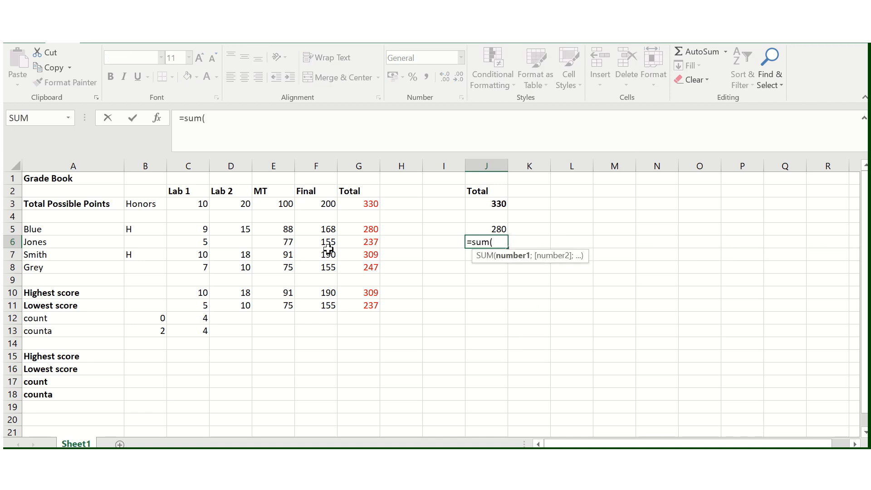
left_click_drag(206, 241, 313, 241)
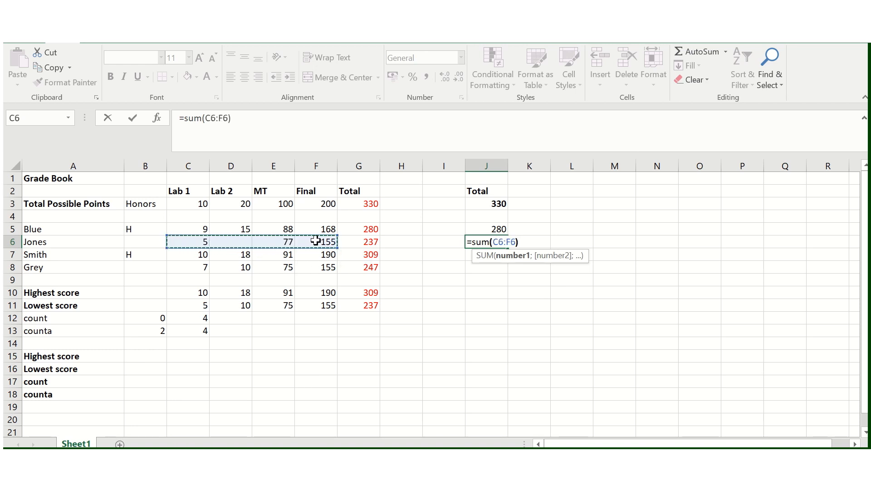
key("Return")
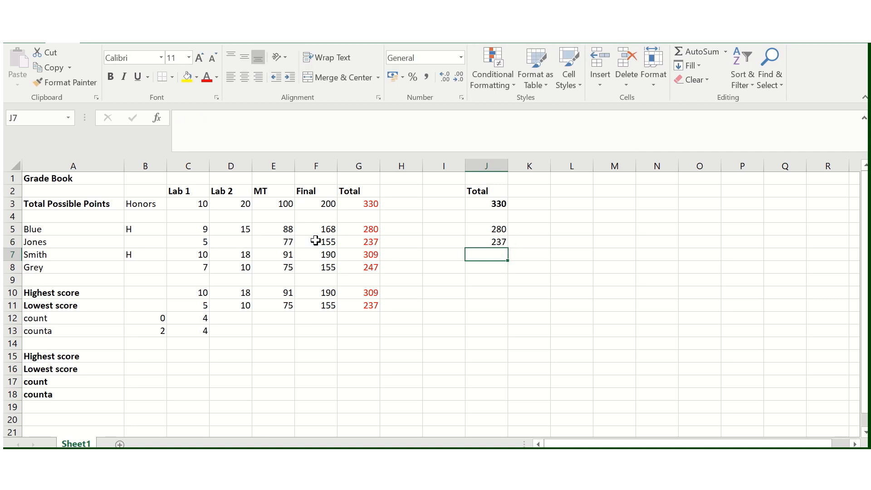
Fill the SUM formula from J6 down through J8 to total the remaining students' scores
left_click(505, 241)
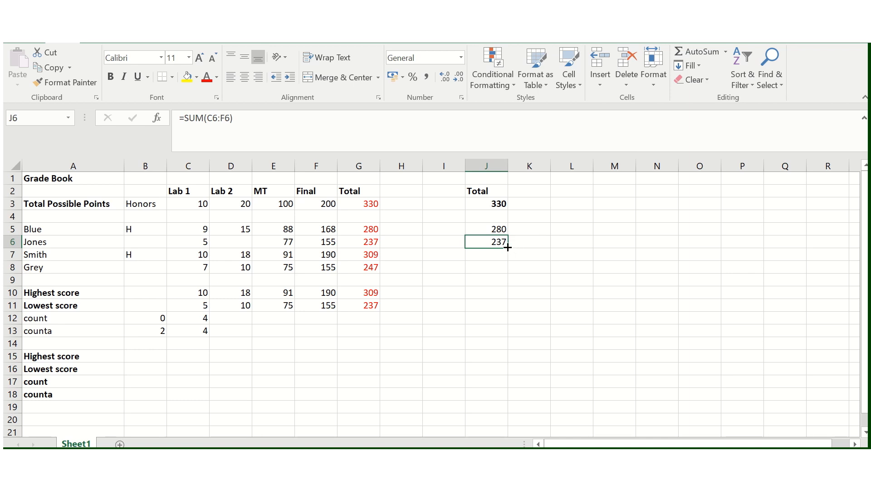
left_click_drag(507, 247, 507, 272)
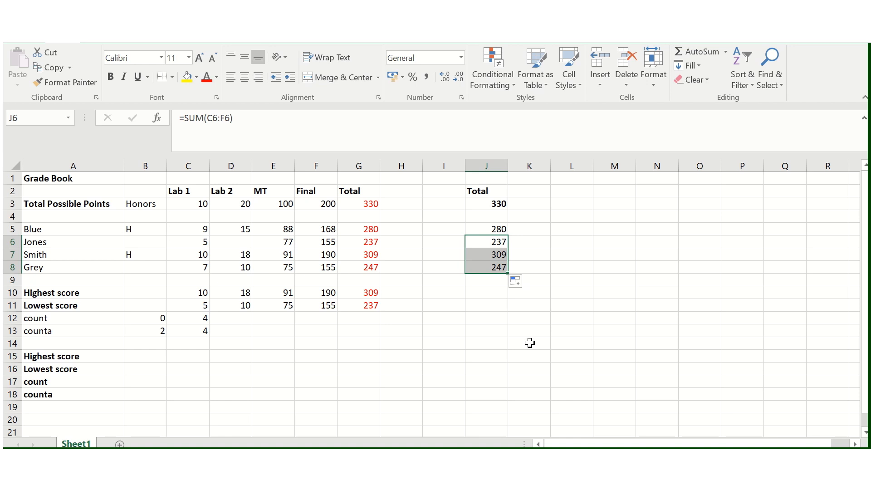
left_click(503, 230)
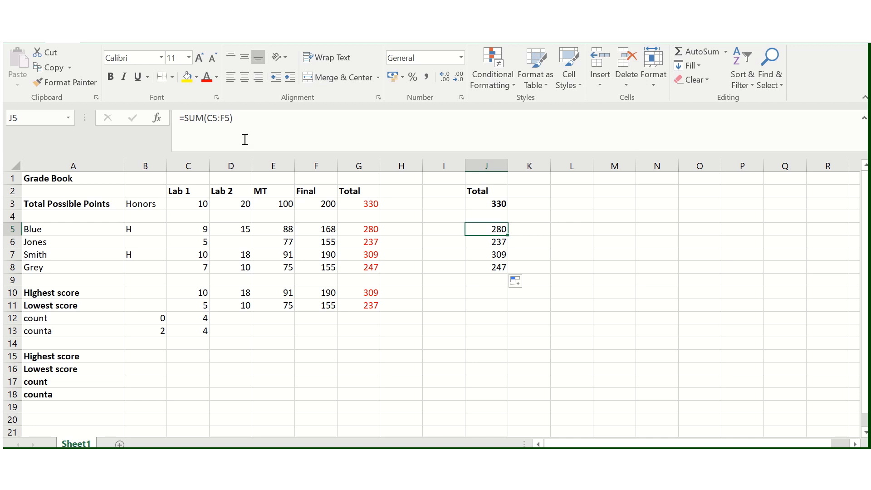
left_click_drag(234, 119, 173, 119)
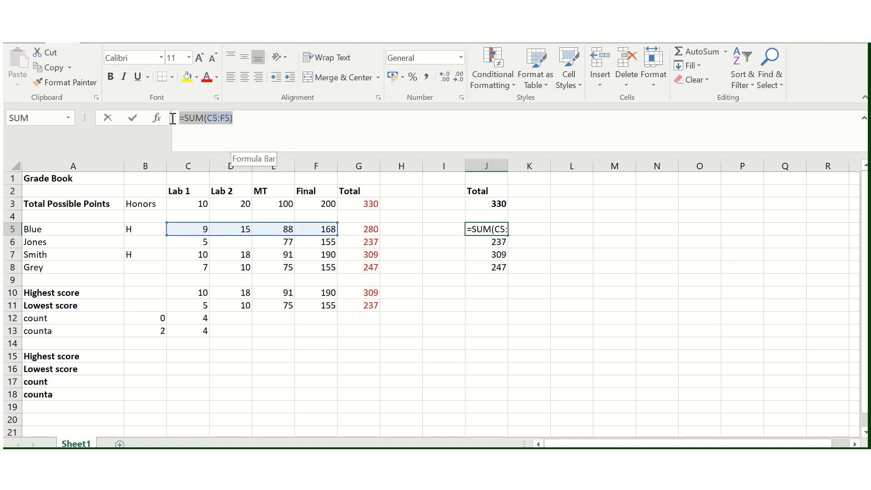
type("=")
left_click(662, 272)
left_click_drag(585, 294, 588, 299)
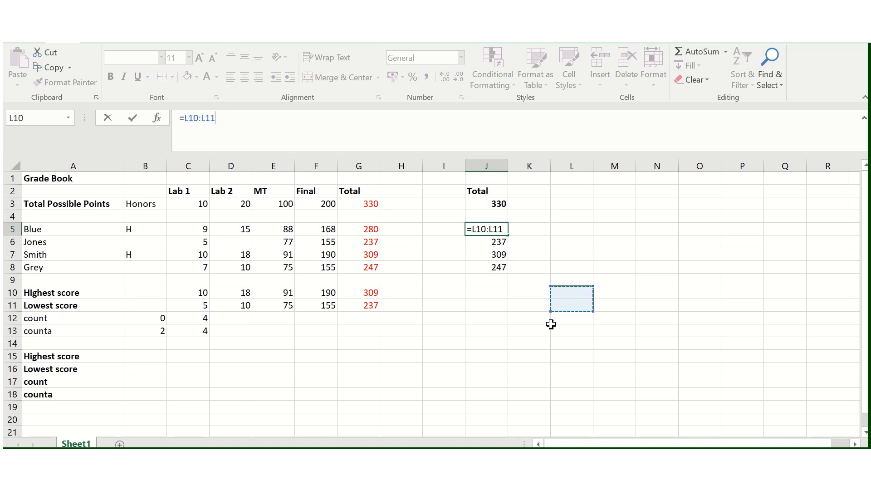
key("Escape")
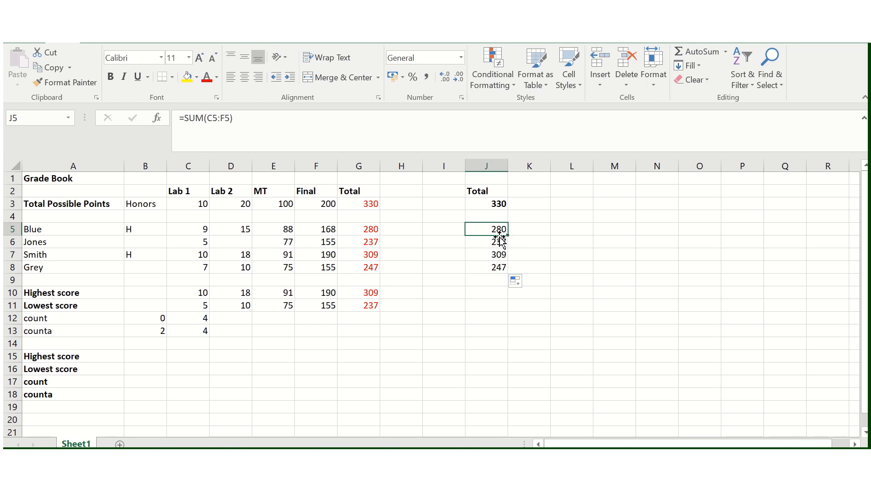
left_click(537, 245)
left_click(499, 229)
left_click_drag(238, 119, 171, 121)
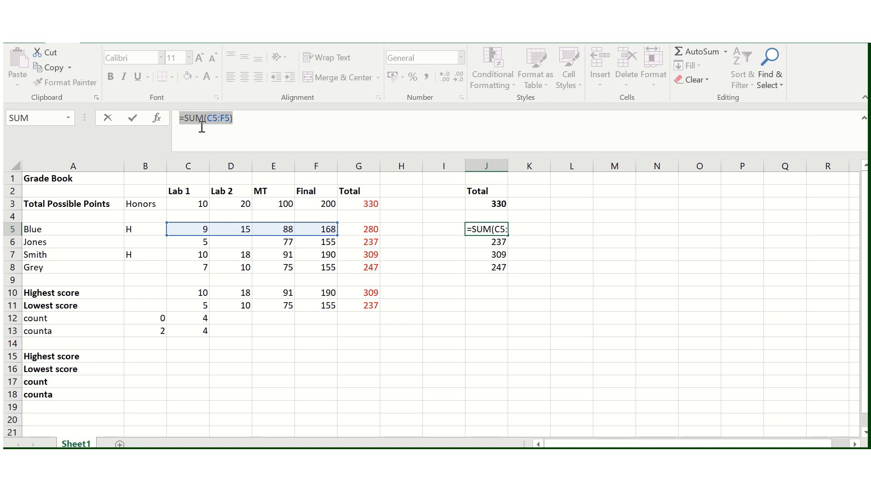
type("=")
left_click(598, 291)
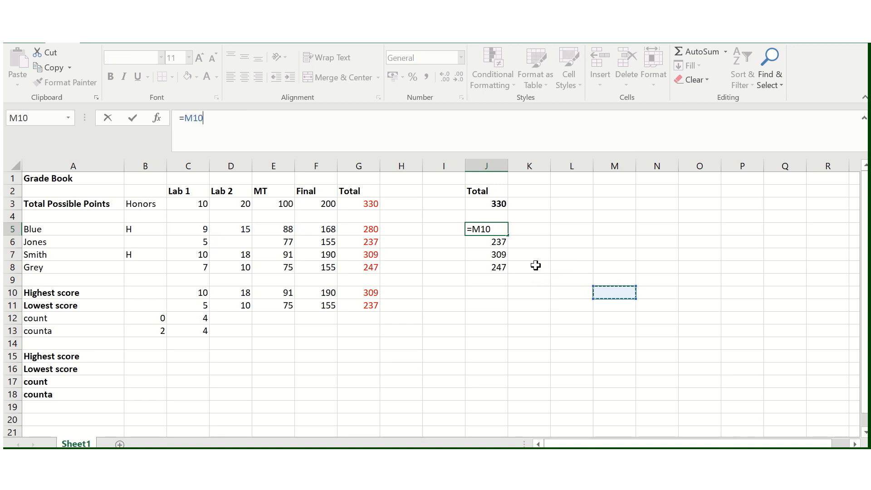
key("Escape")
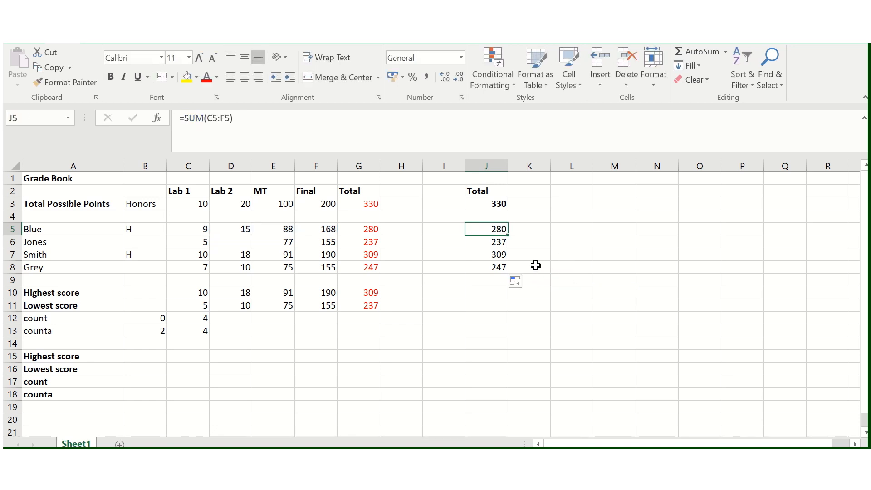
Fill the SUM formula from J8 down through J11 and clear the copy in the blank row's cell J9
left_click(502, 244)
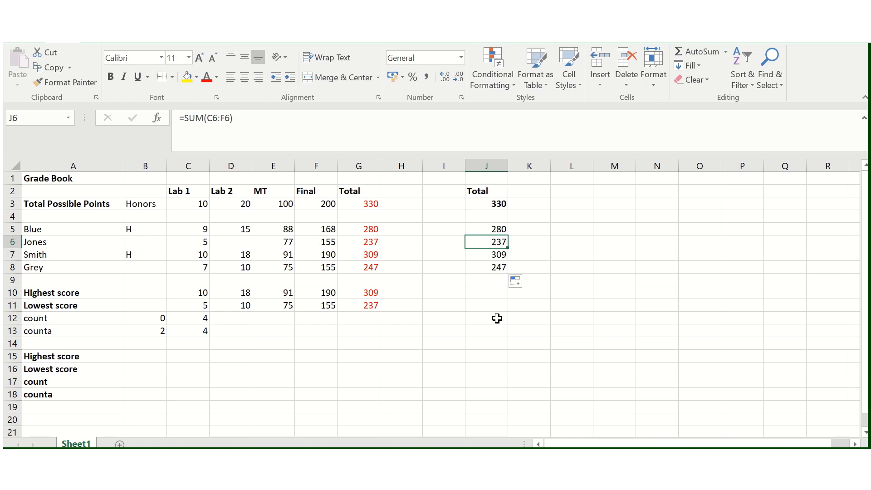
left_click(490, 292)
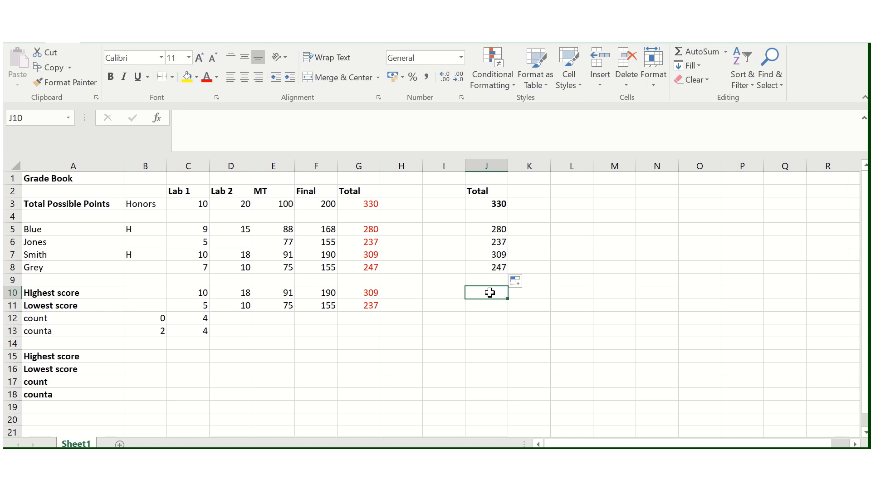
left_click(500, 267)
left_click_drag(506, 275, 508, 310)
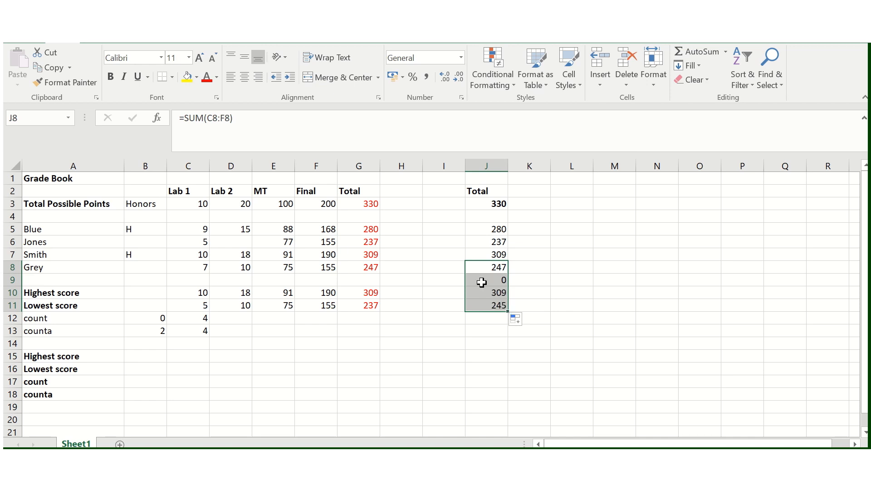
left_click(505, 277)
key("shift+Down")
left_click(505, 276)
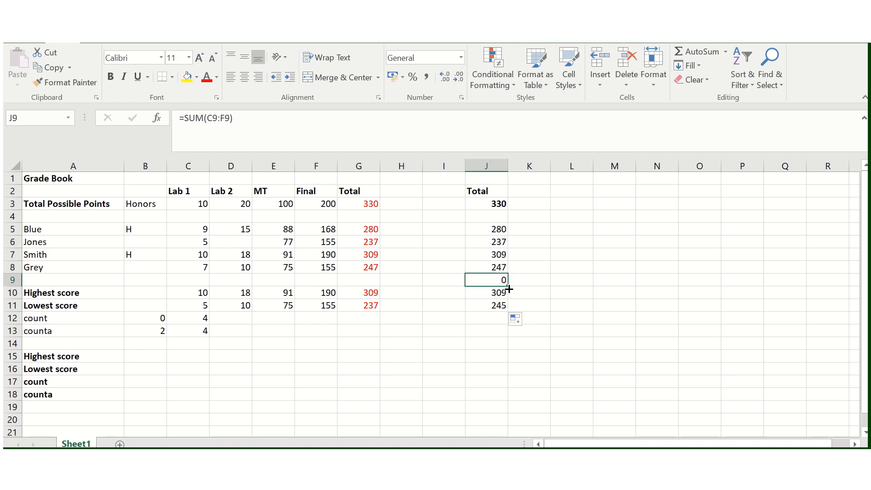
key("Delete")
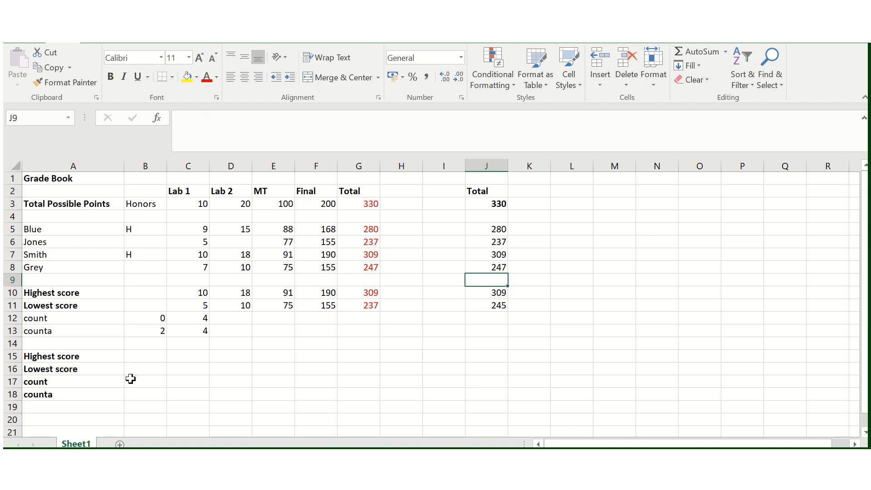
Clear the first set of count and counta labels and formulas in A12:C13
left_click_drag(74, 322, 191, 331)
key("Delete")
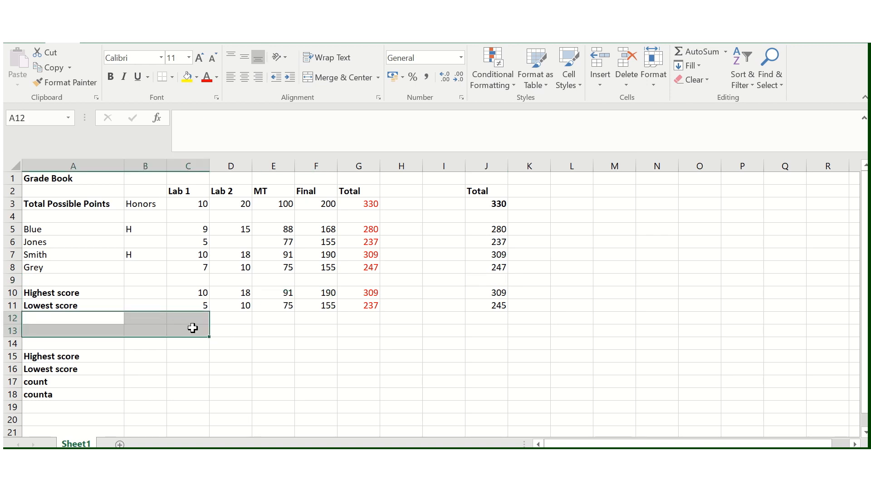
left_click(277, 353)
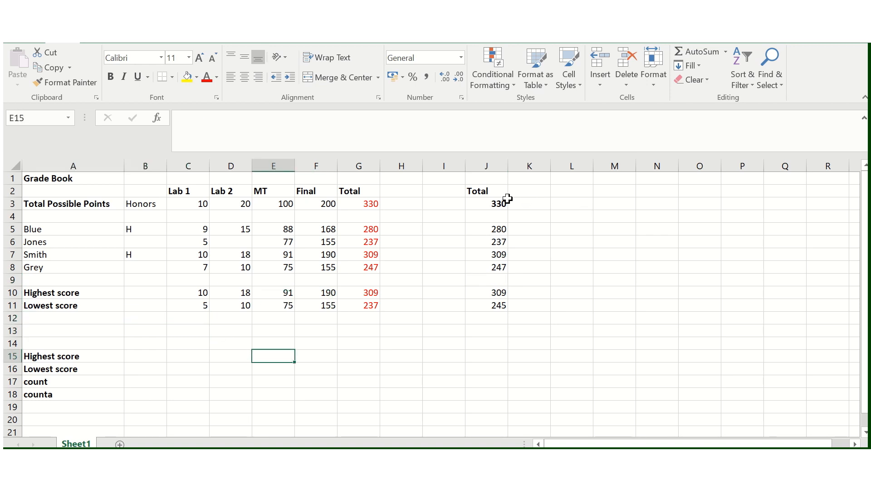
Enter the heading Avg in cell K2, beside the second Total heading
left_click(531, 188)
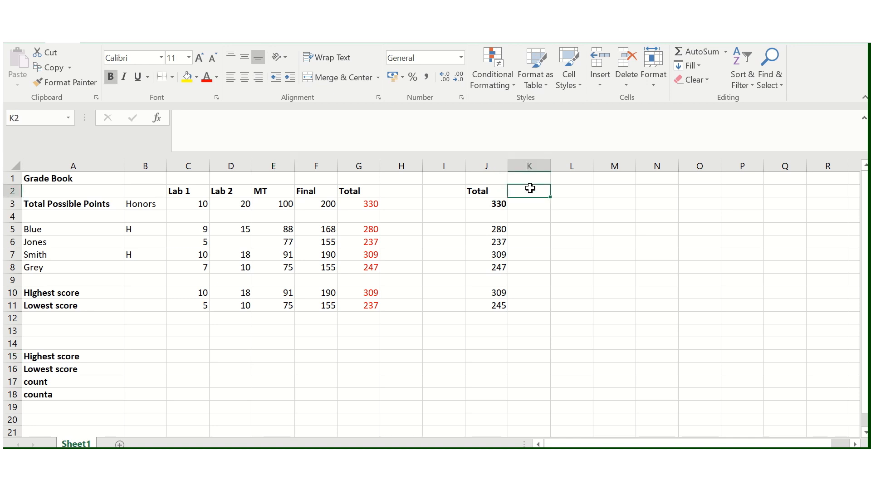
type("A")
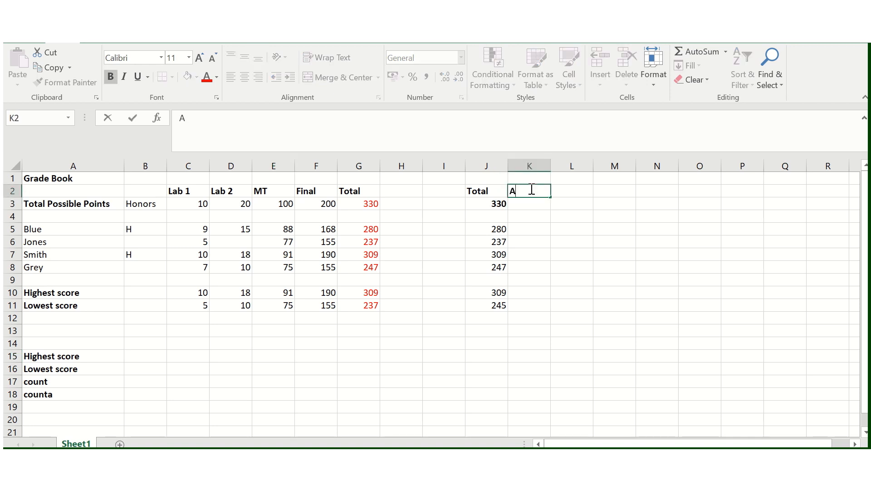
type("vg")
key("Return")
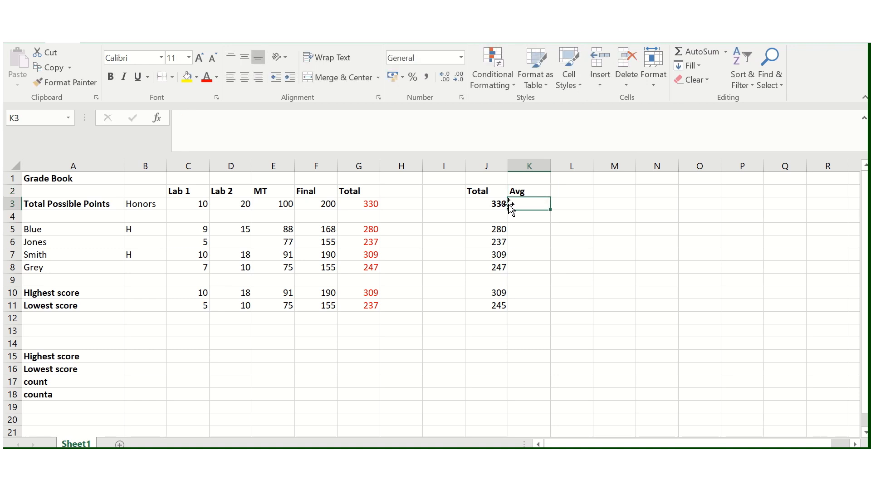
Enter =AVERAGE(C3:F3) in cell K3 to average the total possible points
type("=")
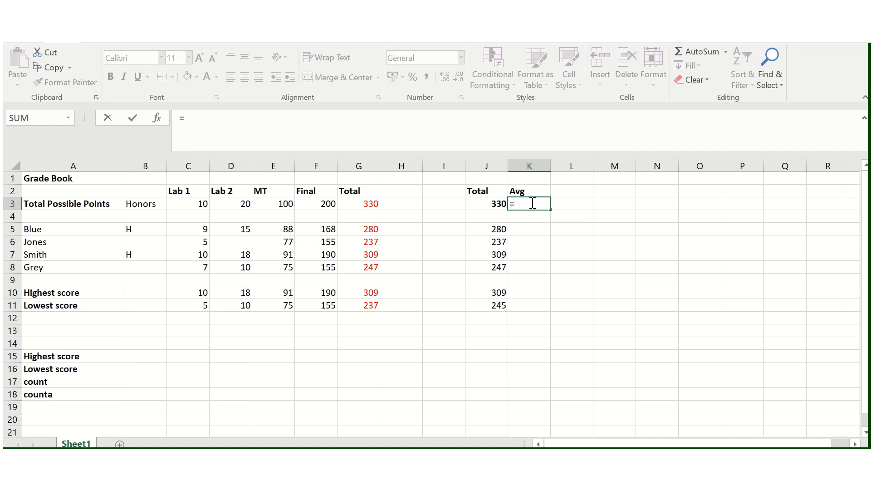
type("av")
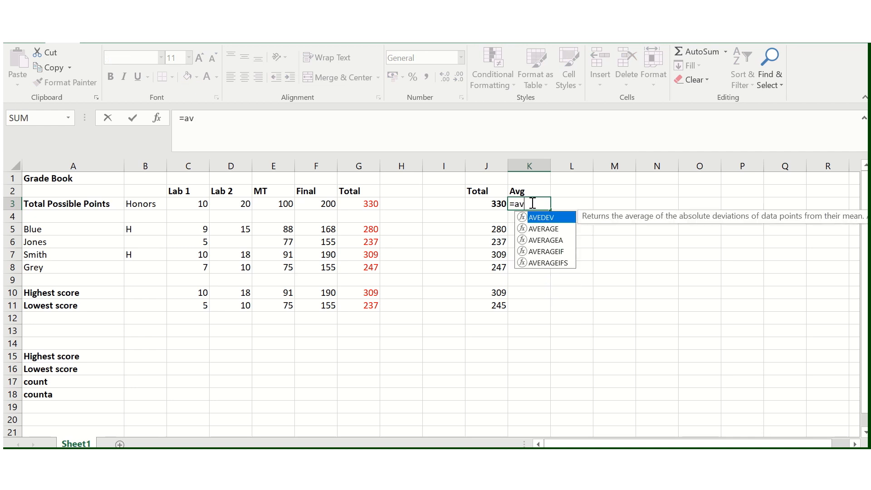
left_click(554, 230)
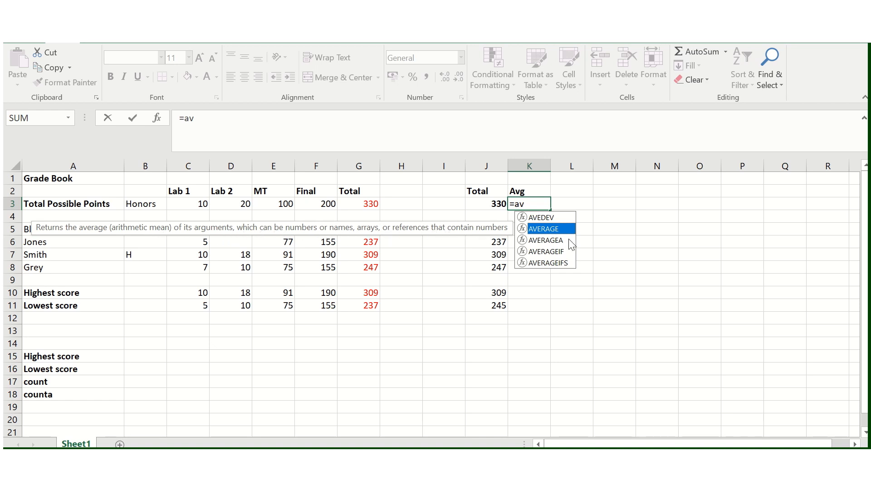
left_click(548, 245)
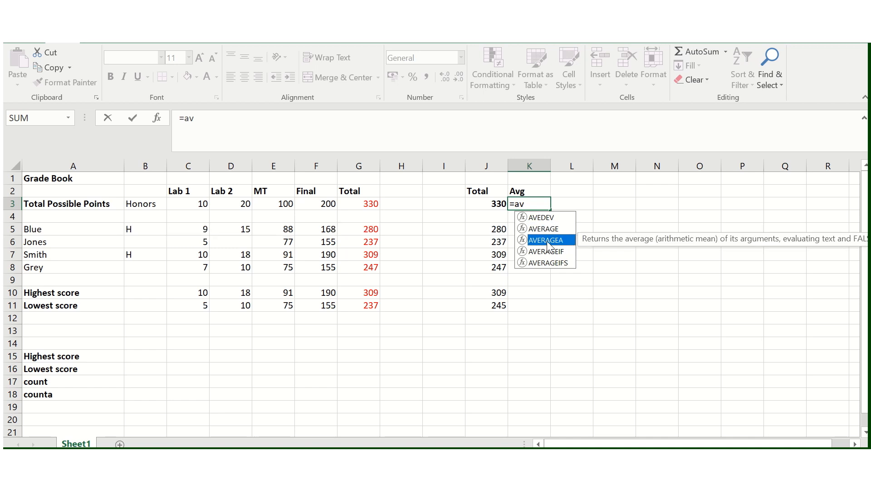
left_click(546, 252)
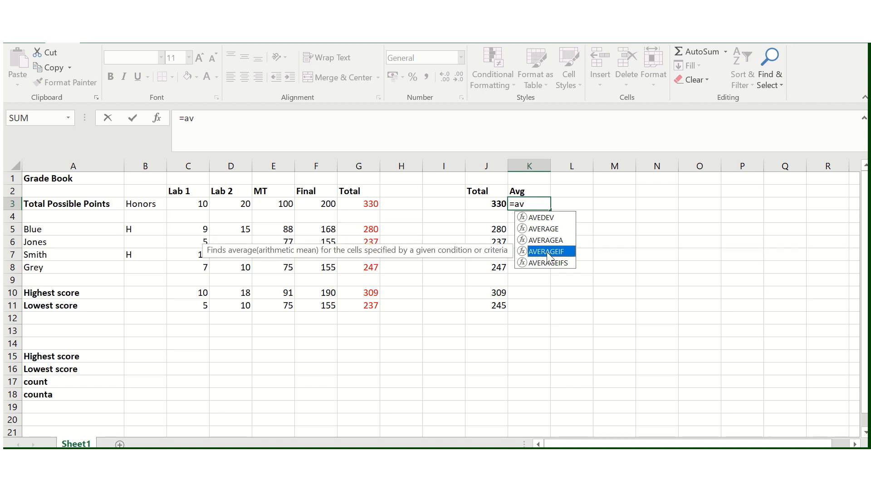
left_click(548, 264)
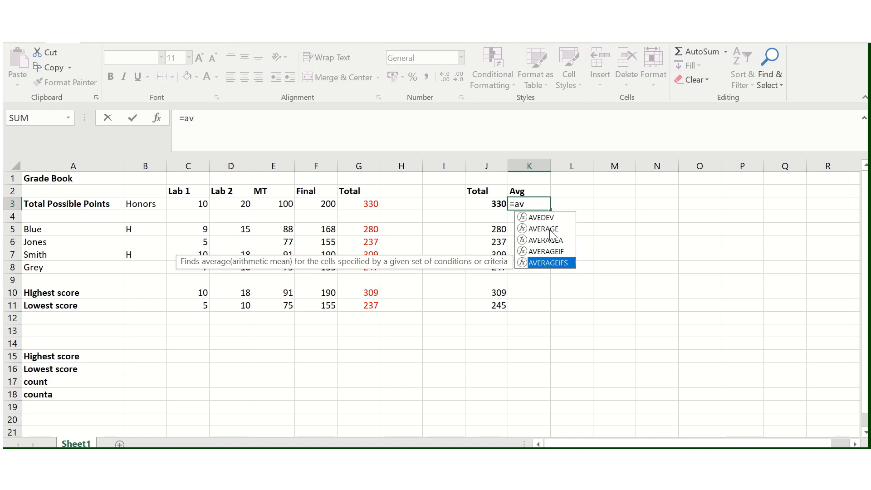
left_click(549, 229)
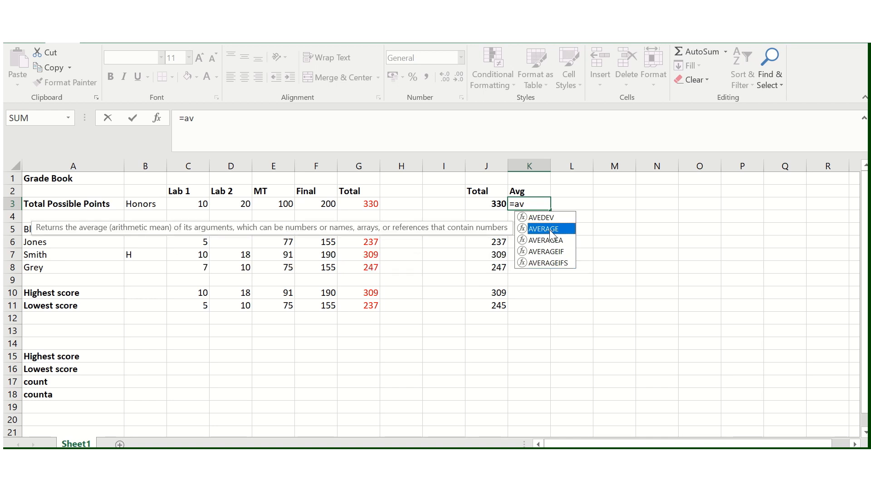
double_click(549, 229)
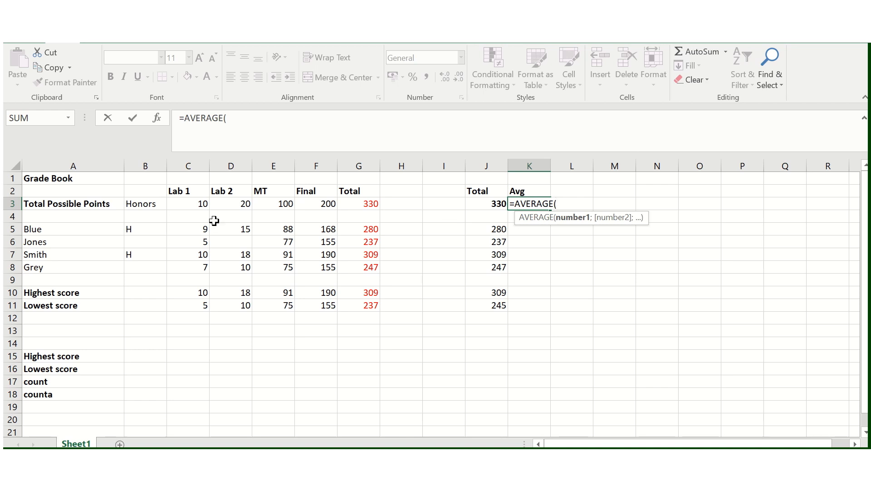
left_click_drag(199, 205, 308, 205)
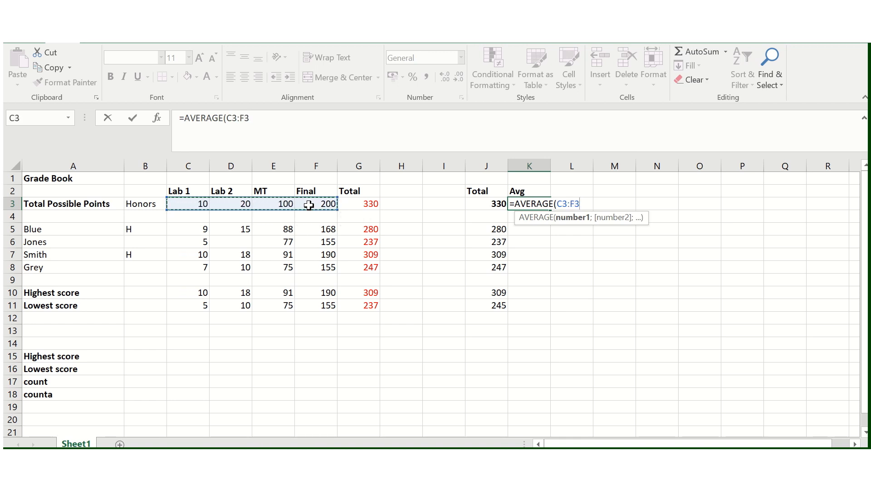
key("Return")
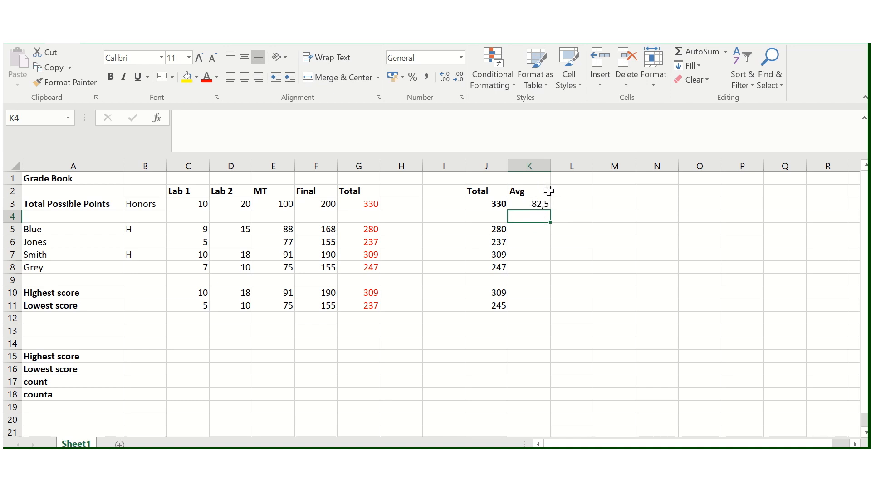
Enter =AVERAGE(G5:G8) in cell K5 to average the four students' totals
left_click(532, 235)
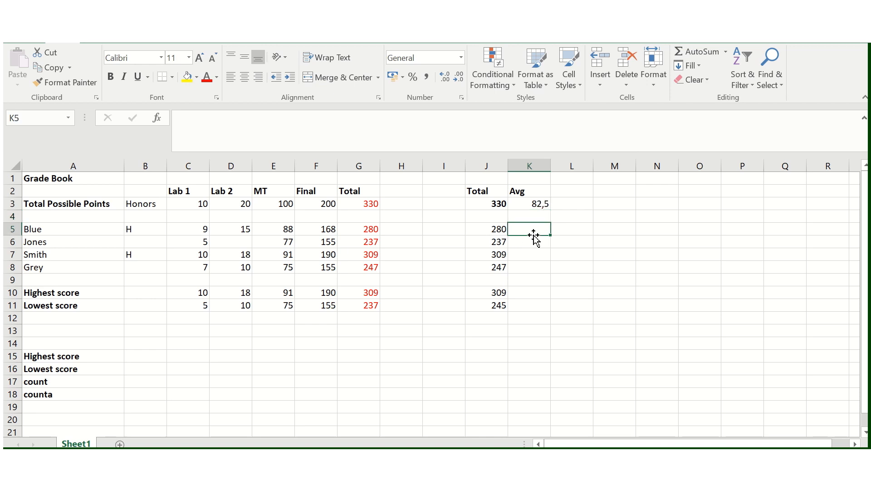
type("=av")
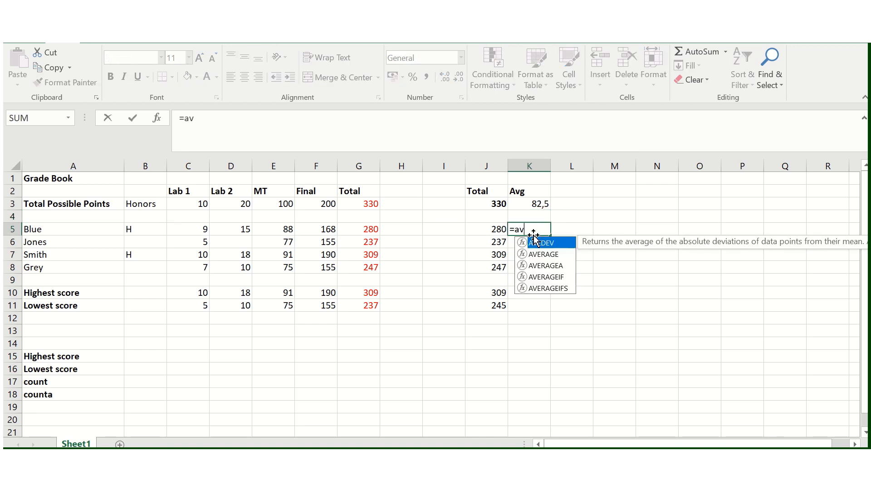
double_click(553, 257)
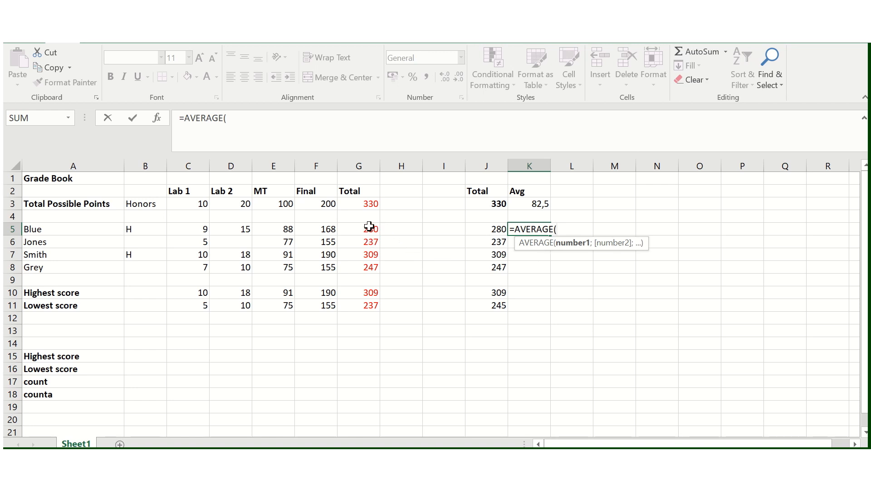
left_click_drag(370, 229, 375, 264)
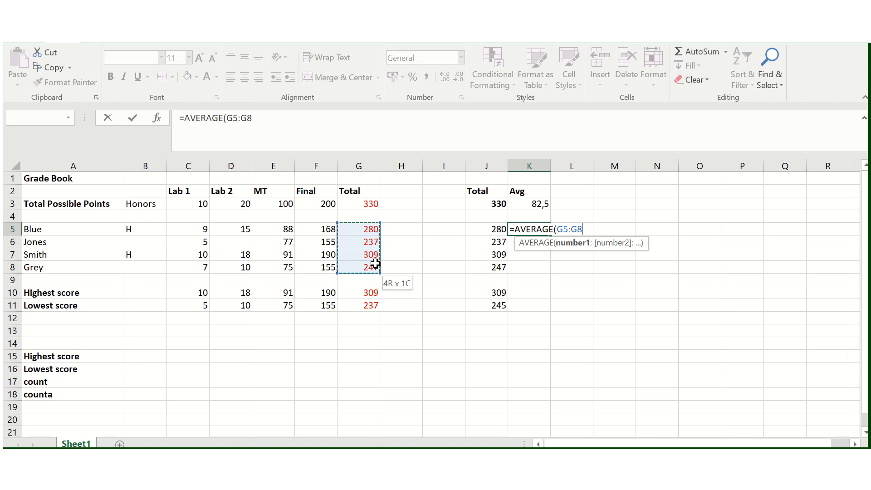
left_click_drag(375, 264, 375, 263)
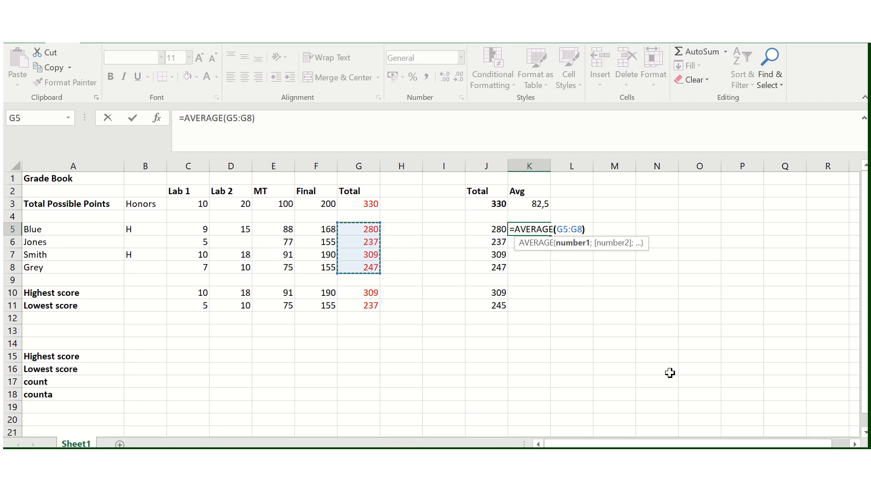
key("Return")
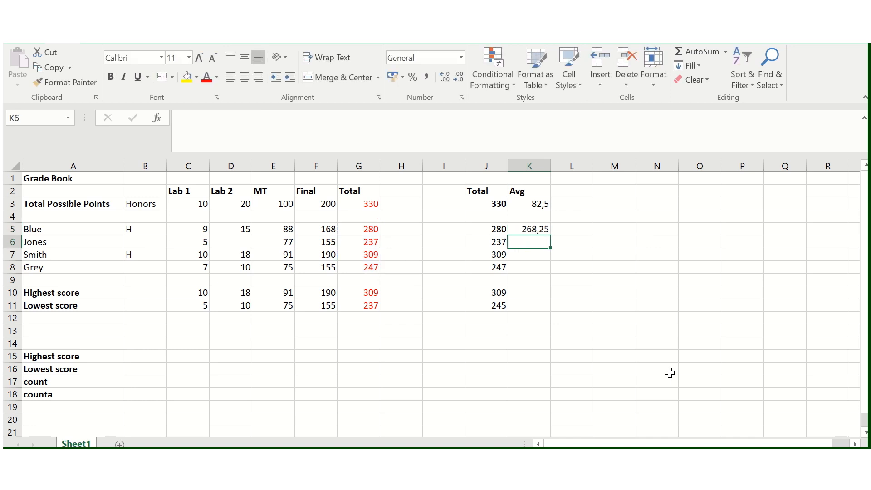
Clear the two average formulas in cells K3 to K5, beneath the Avg heading
left_click(534, 230)
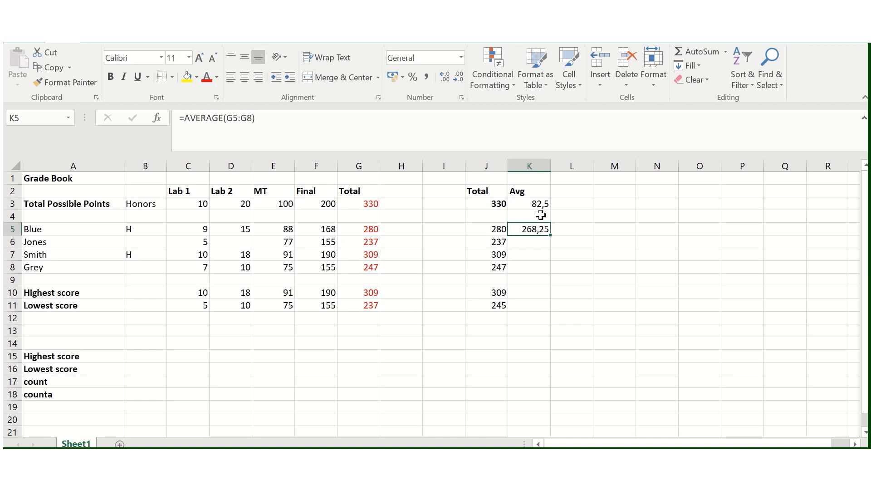
left_click_drag(540, 204, 539, 224)
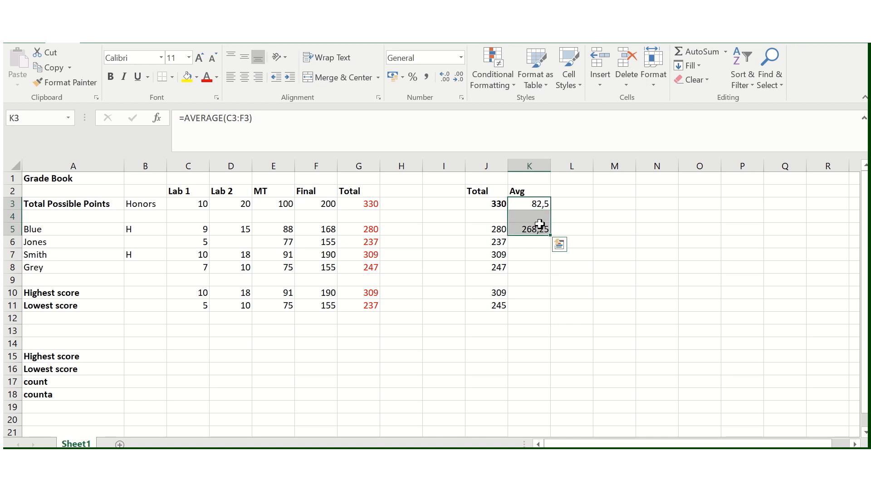
key("Delete")
Enter the label Average in cell A12, below Lowest score, and make it bold
left_click(92, 318)
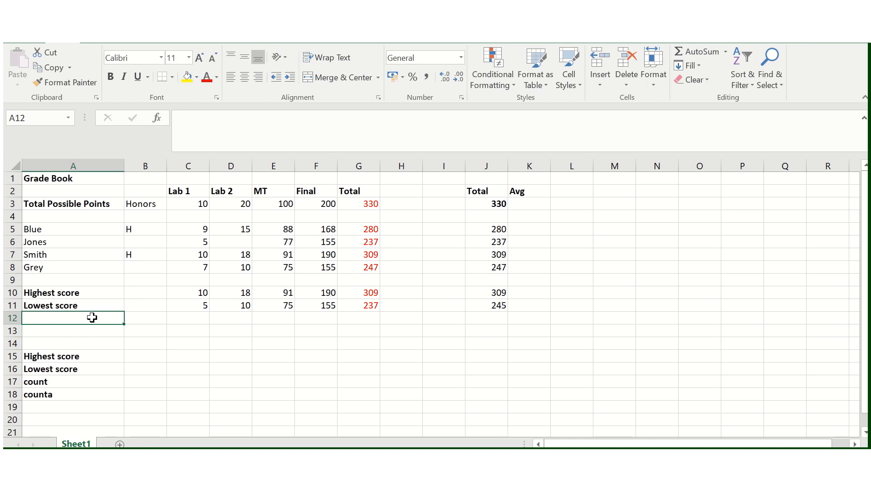
type("Average")
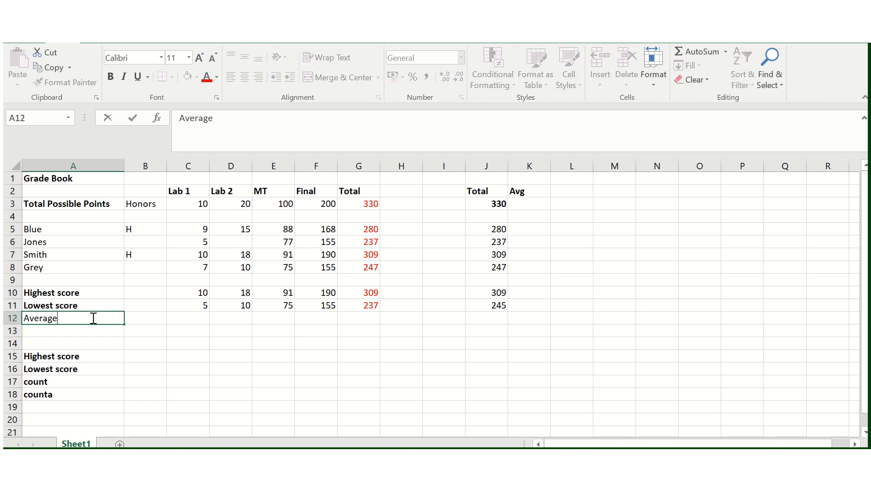
left_click_drag(93, 317, 14, 314)
key("ctrl+b")
left_click(213, 317)
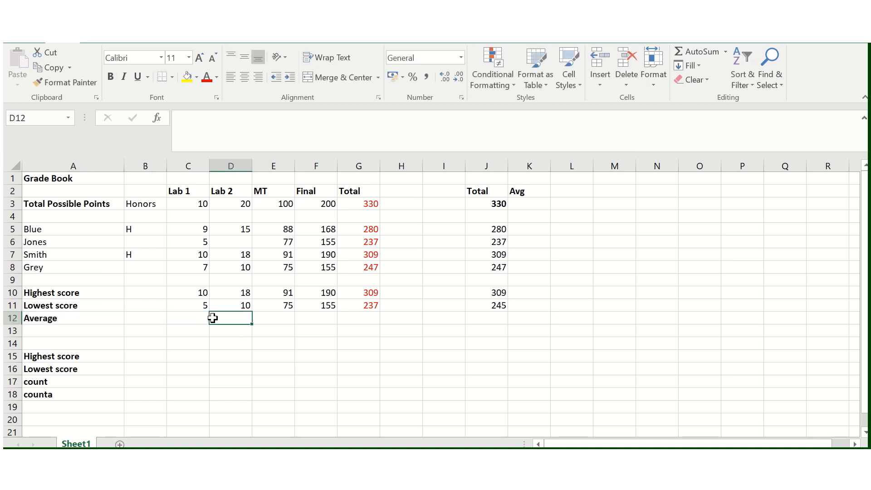
Extend the label in cell A12 to read Average total
left_click(367, 317)
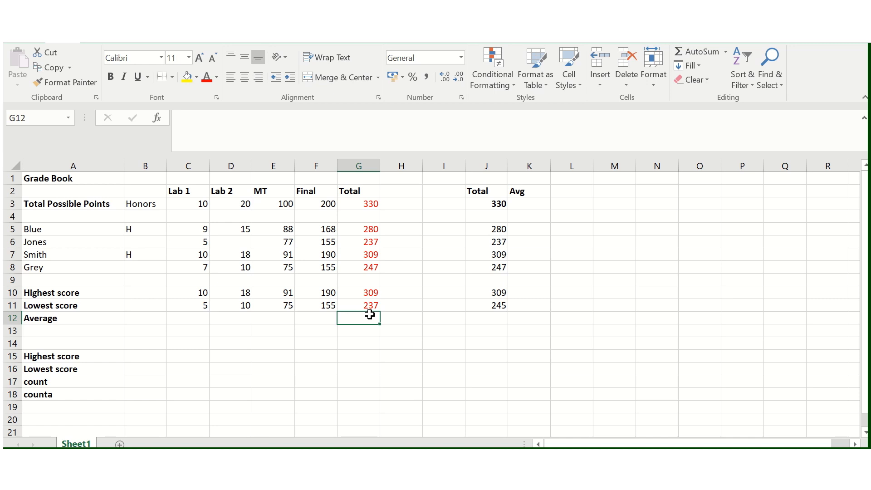
left_click(71, 320)
double_click(72, 321)
type("total")
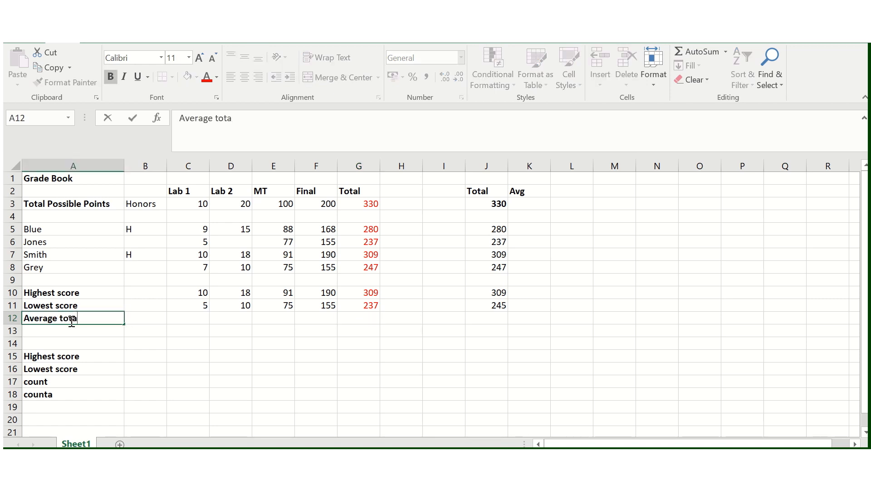
Try the formula =AVERAGE(G3:G11) in cell G12 of the Average total row, and clear it
left_click(365, 321)
type("=aver")
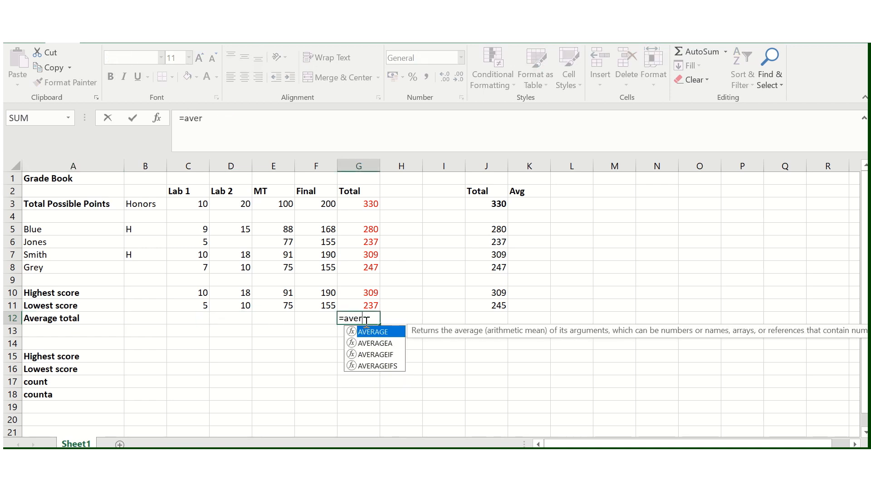
double_click(382, 331)
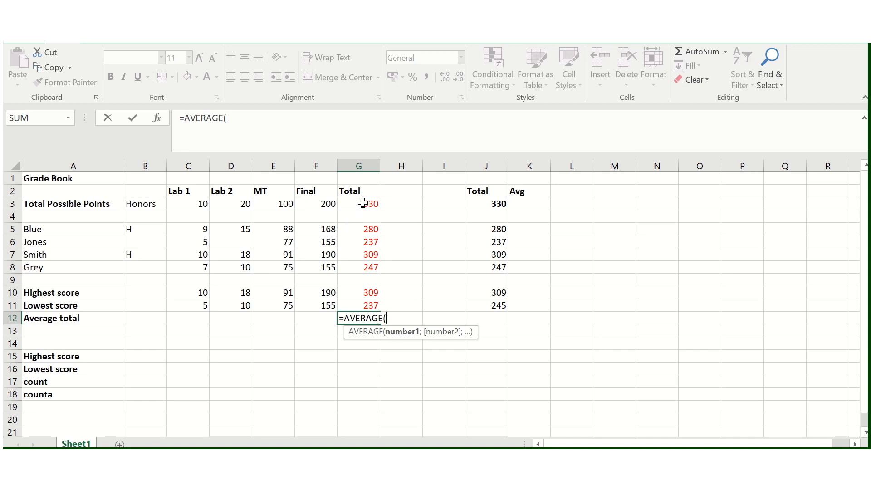
left_click_drag(363, 203, 372, 303)
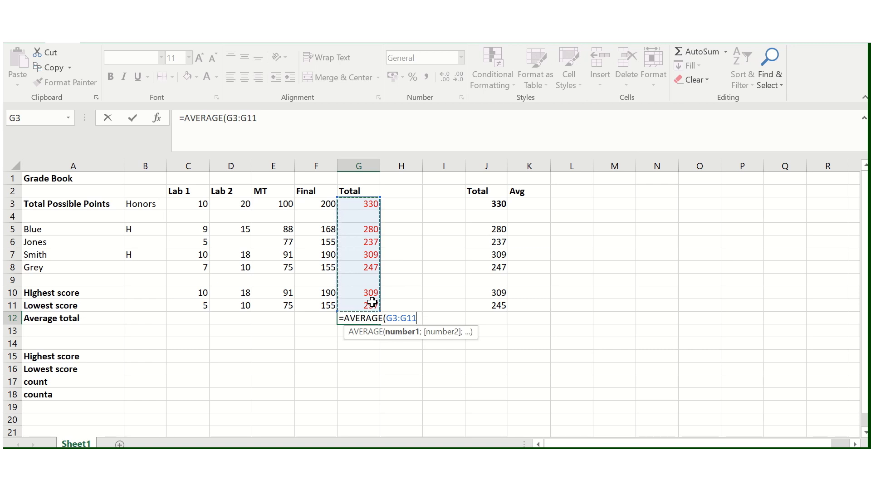
key("Return")
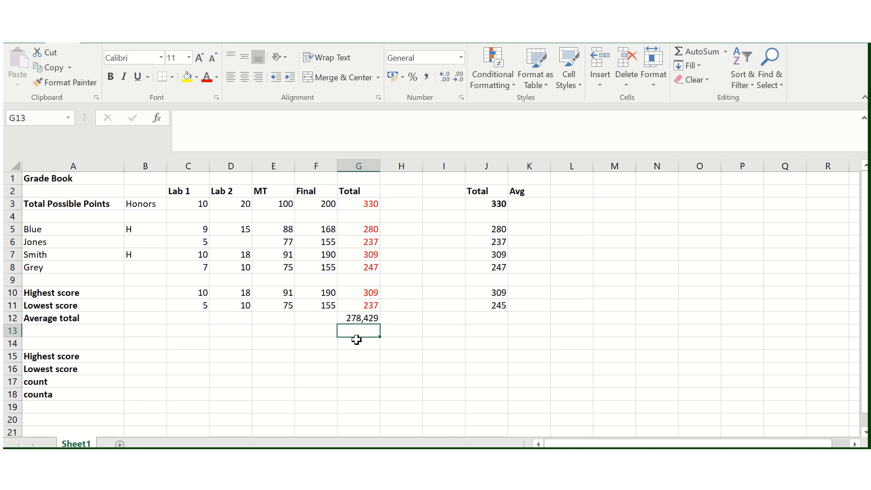
left_click(368, 319)
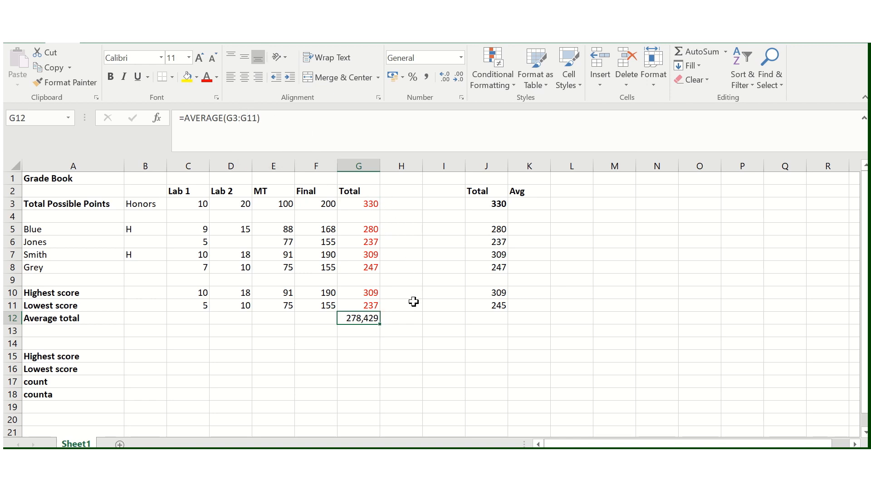
key("Delete")
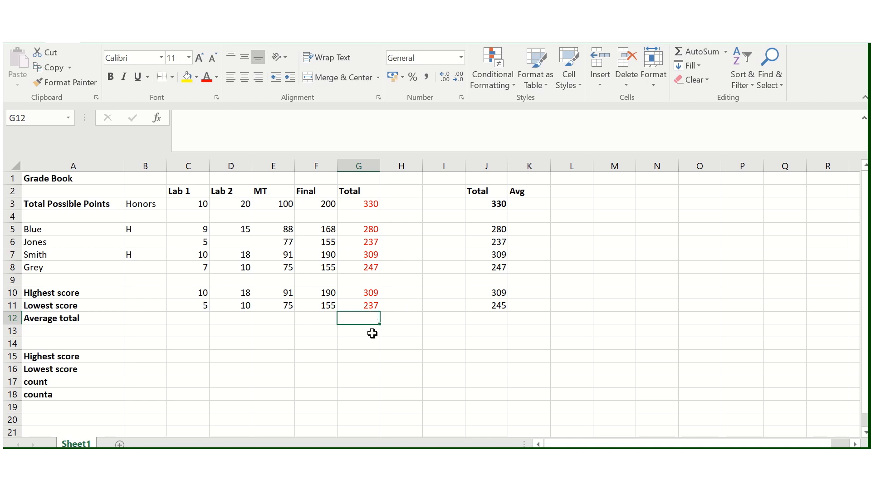
Enter =AVERAGE(G5:G8) in cell G12 to average the four students' totals, and make the result bold
left_click(424, 330)
left_click(368, 316)
type("=")
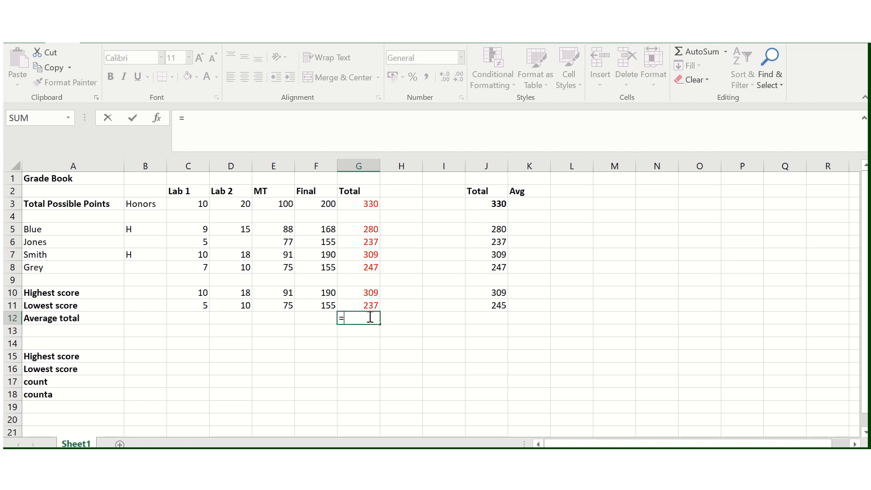
type("ave")
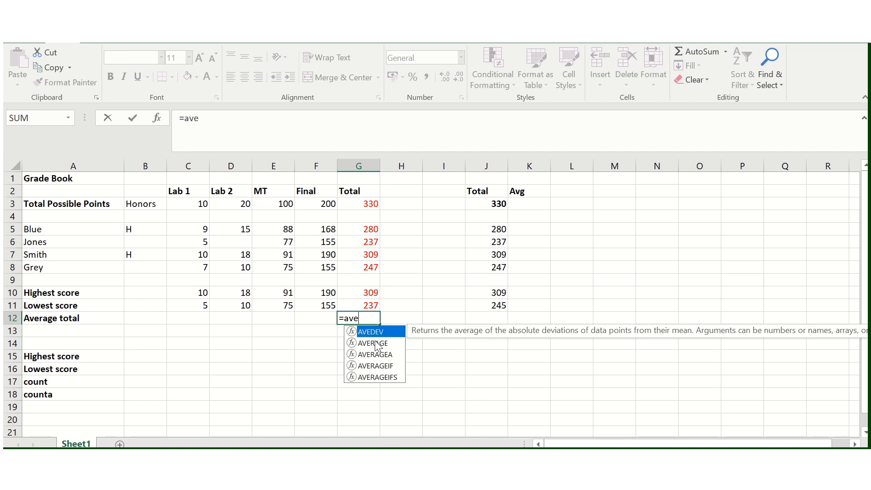
double_click(373, 343)
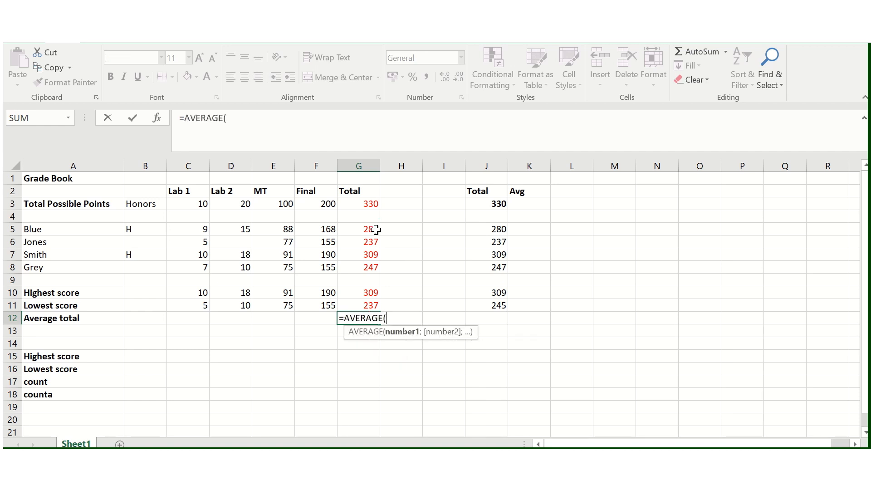
left_click_drag(376, 230, 373, 268)
key("Return")
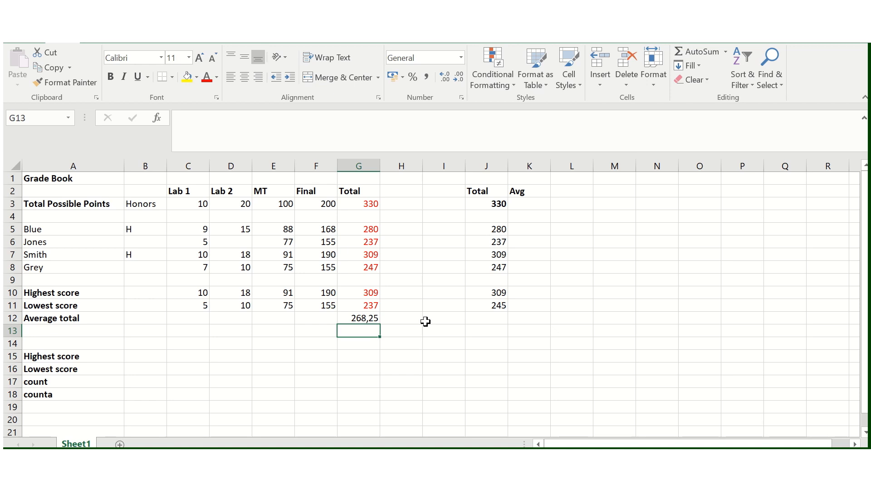
left_click(368, 318)
key("ctrl+b")
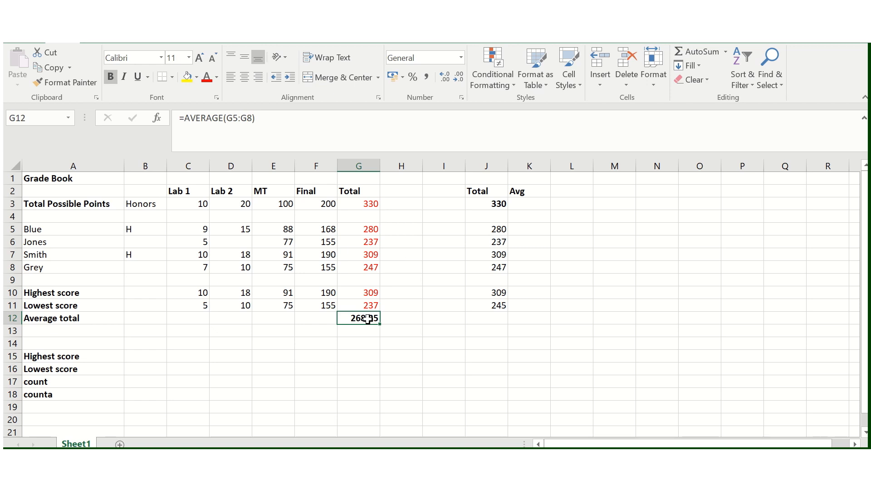
Clear the Lab 1 highest score in cell C10 and re-enter it as =MAX(C5:C8)
left_click(204, 298)
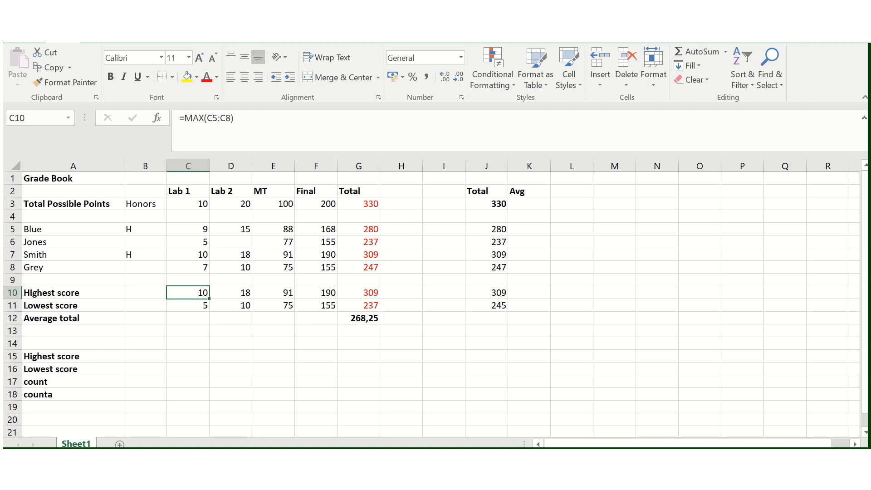
mouse_move(204, 44)
left_click_drag(200, 229, 201, 263)
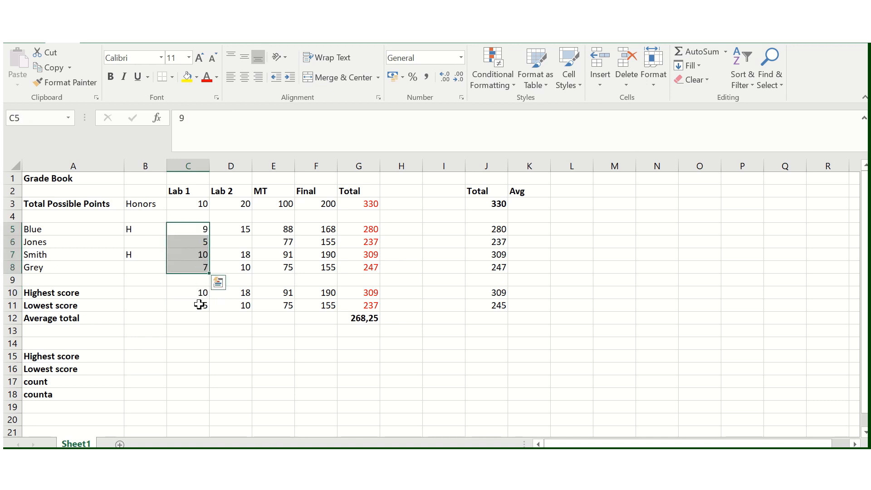
left_click(201, 295)
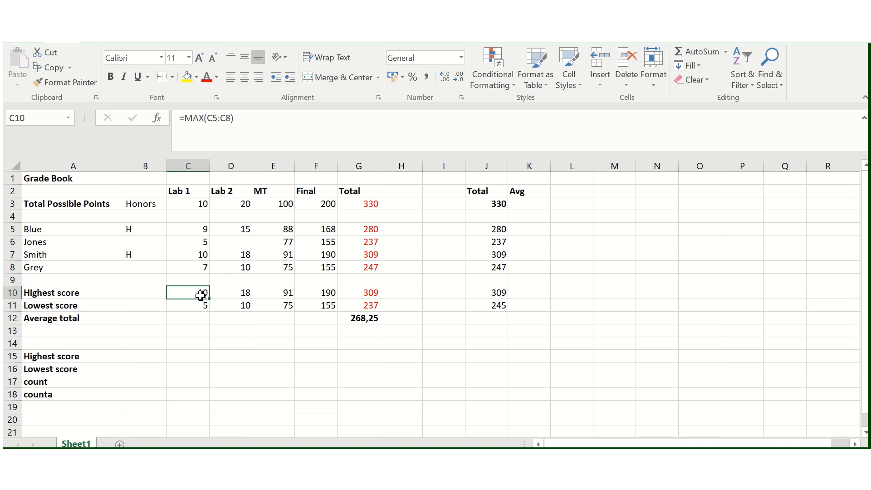
key("Delete")
type("=")
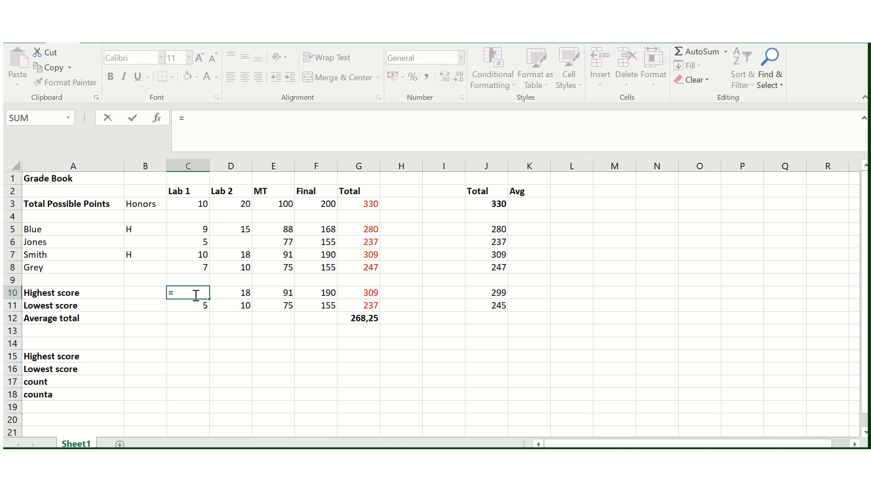
type("max")
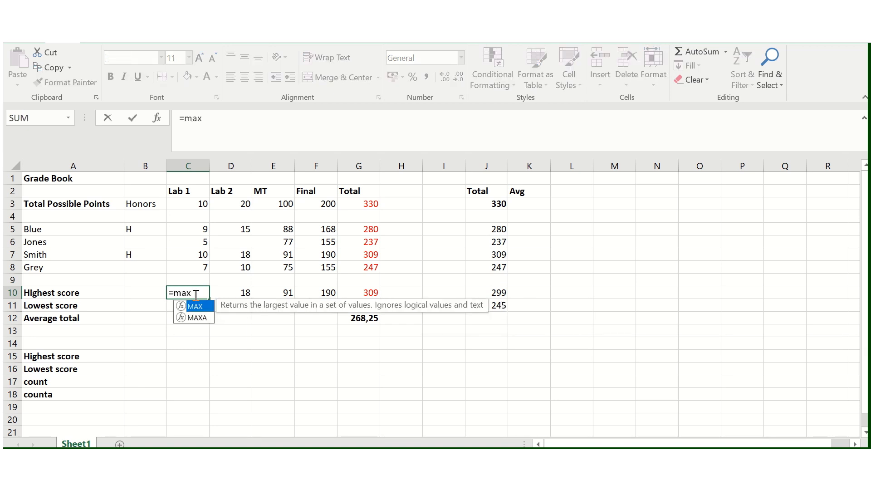
double_click(195, 306)
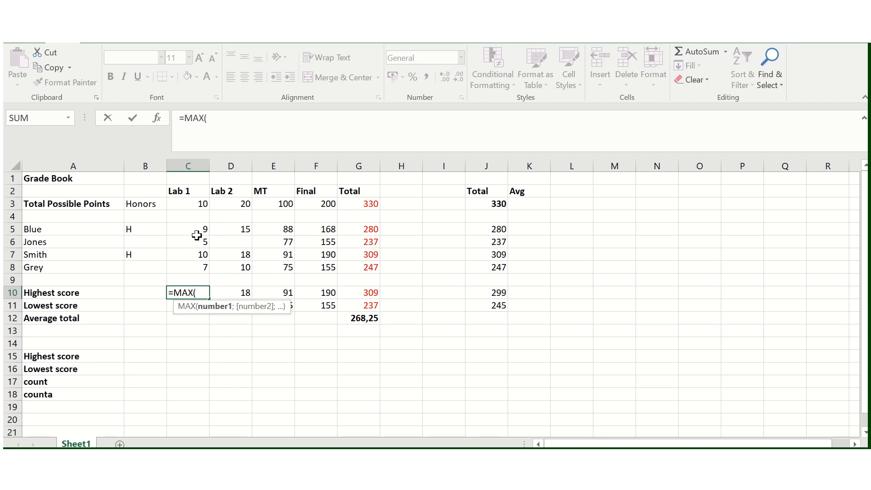
left_click_drag(202, 227, 206, 265)
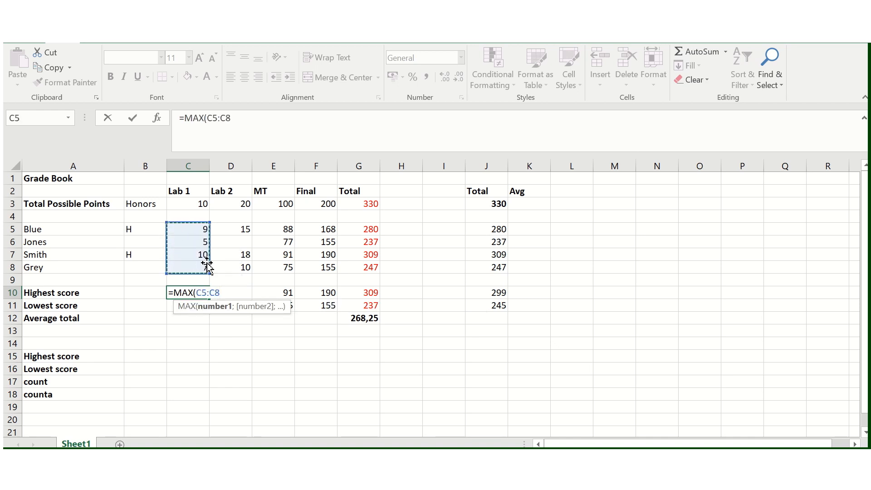
type(")")
key("Return")
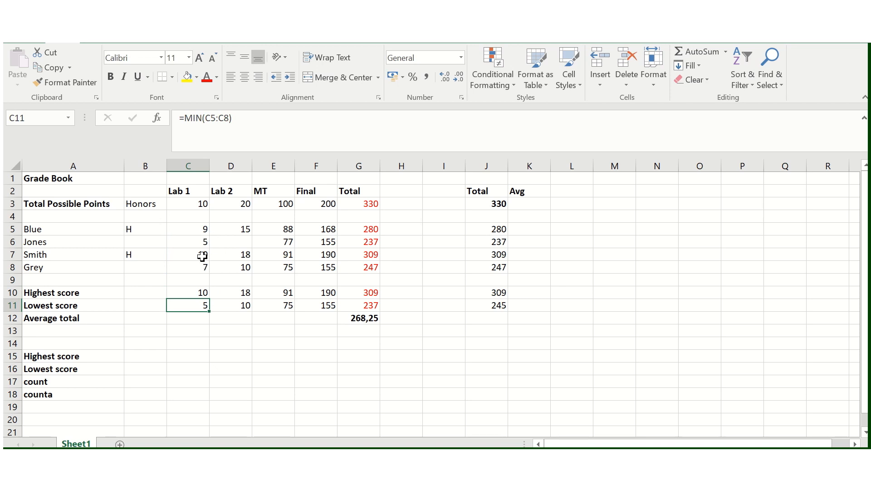
Clear the Lab 1 lowest score in cell C11 and re-enter it as =MIN(C5:C8)
left_click(202, 327)
left_click(202, 307)
key("Delete")
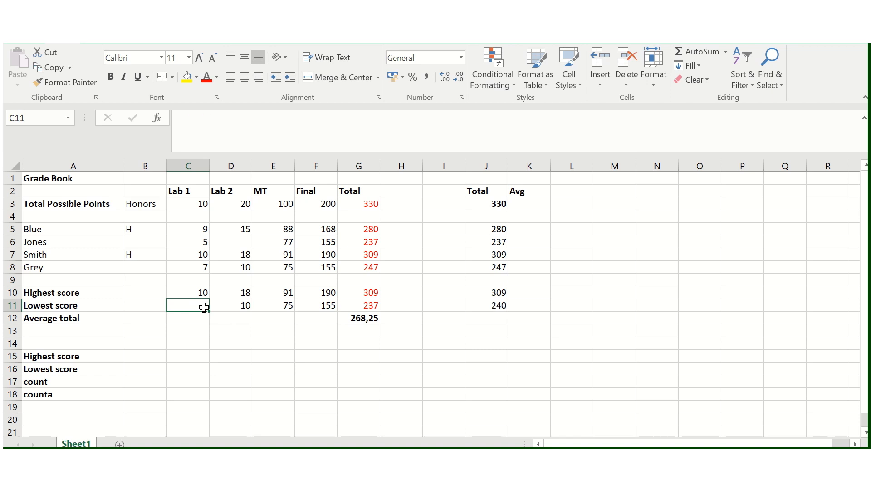
type("=")
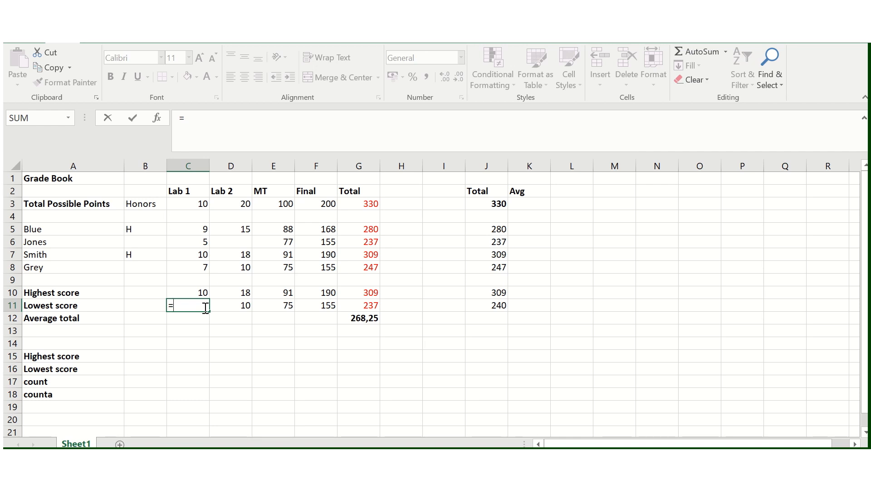
type("min")
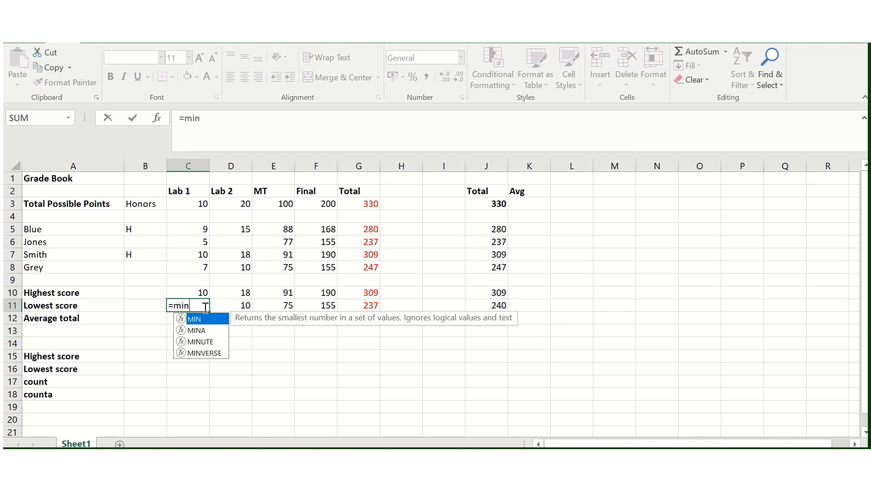
key("Tab")
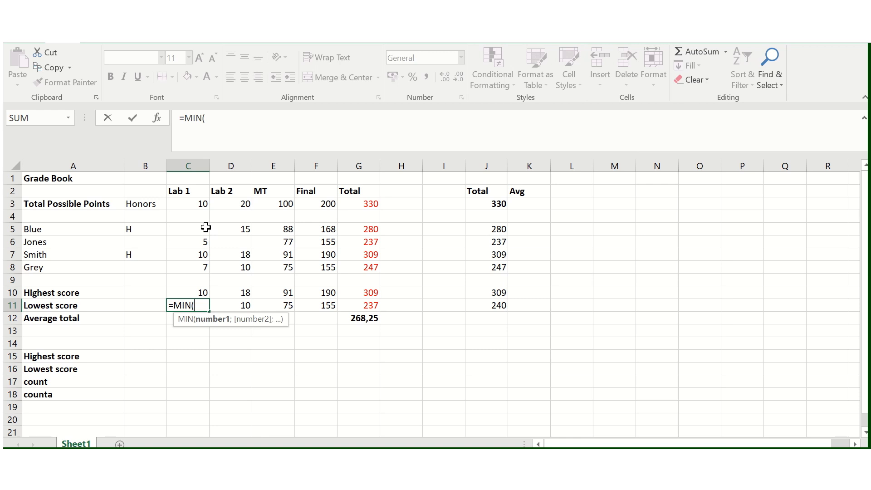
left_click_drag(205, 229, 207, 266)
type(")")
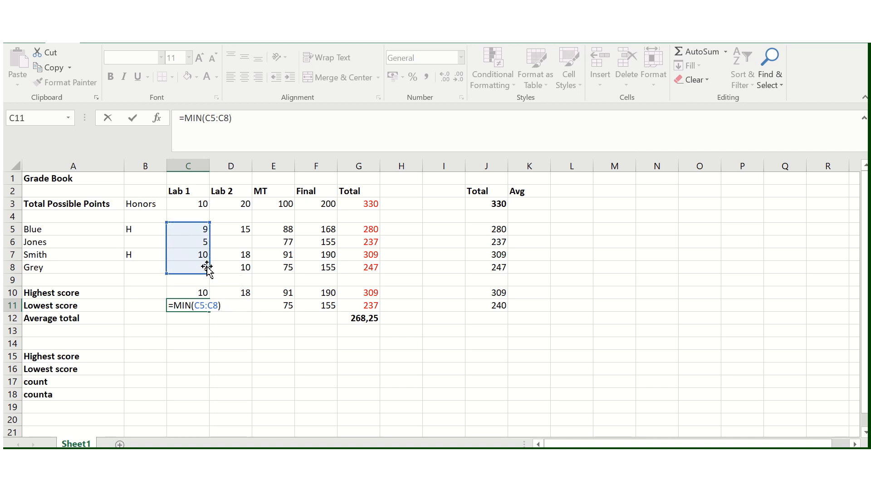
key("Return")
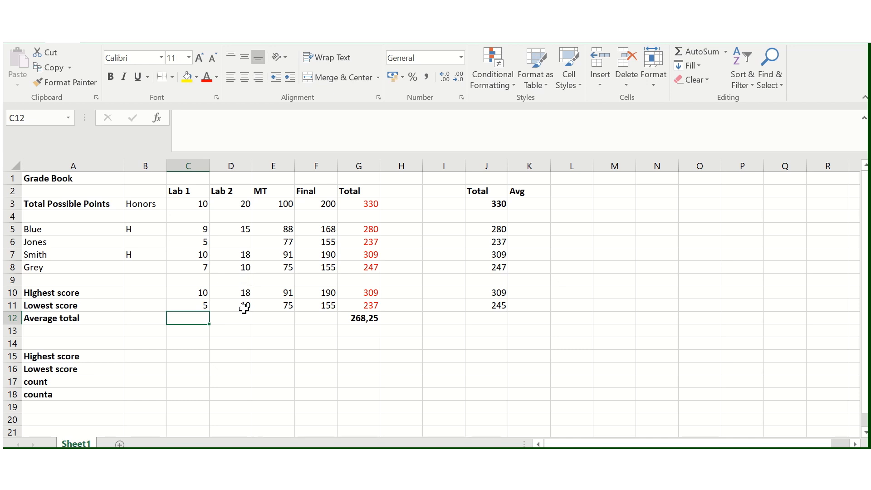
Check the highest and lowest score formulas in the Lab 2 and MT columns
left_click(244, 293)
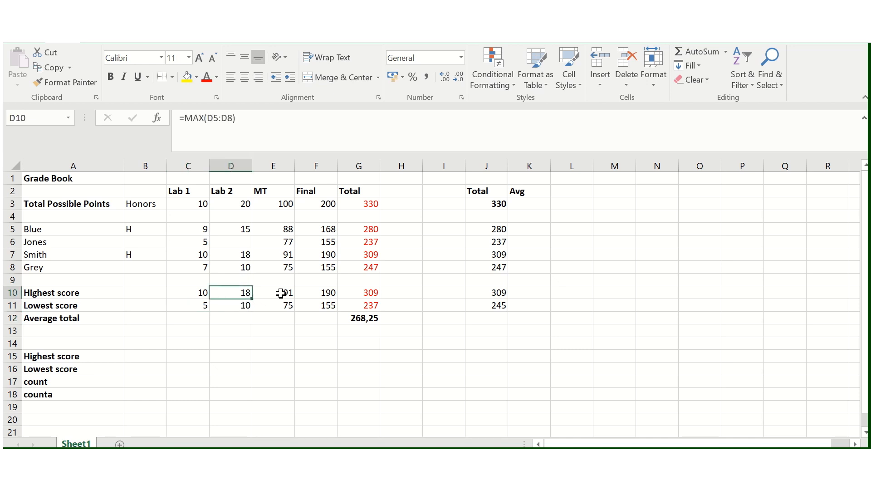
left_click(285, 294)
left_click(245, 307)
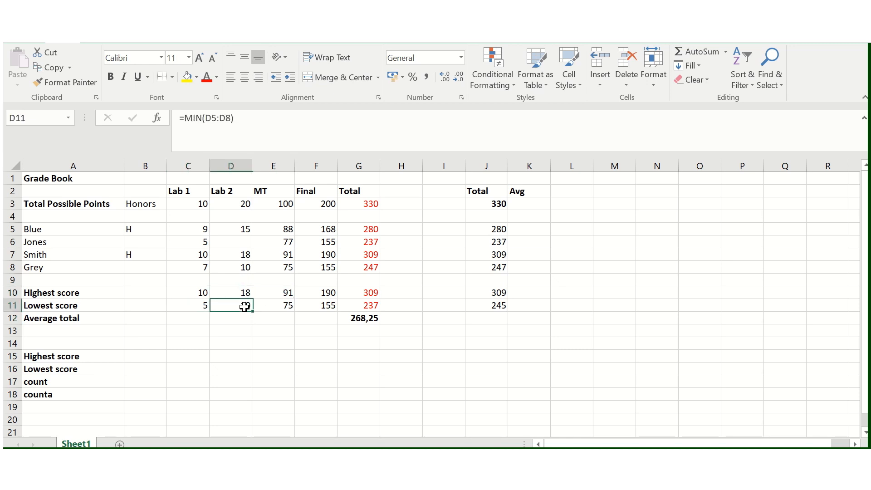
left_click(286, 307)
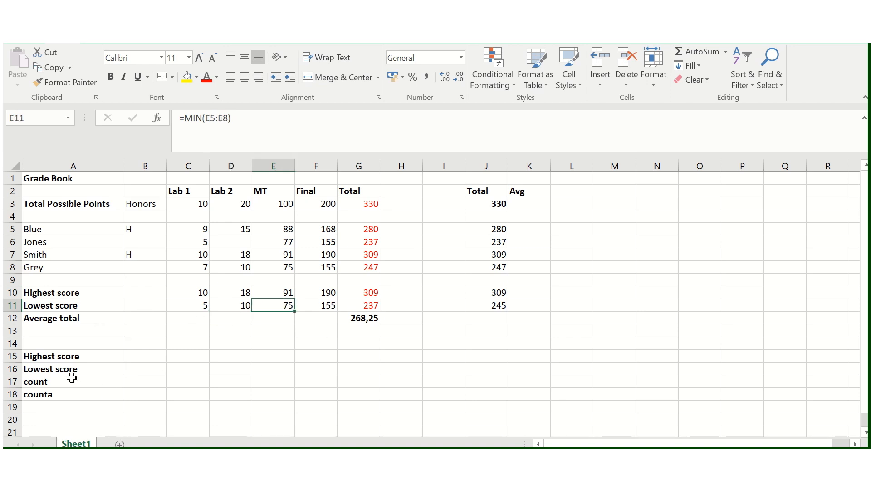
Add the row labels count in cell A13 and counta in cell A14, below Average total
left_click(43, 335)
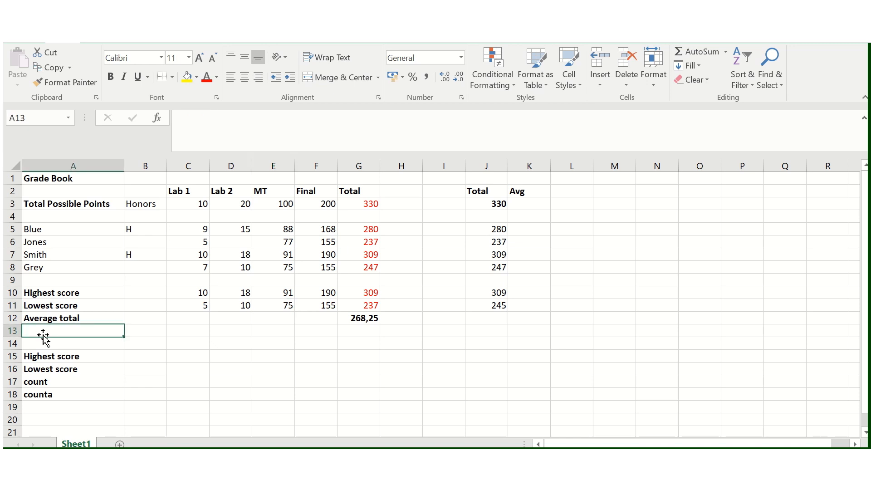
type("count")
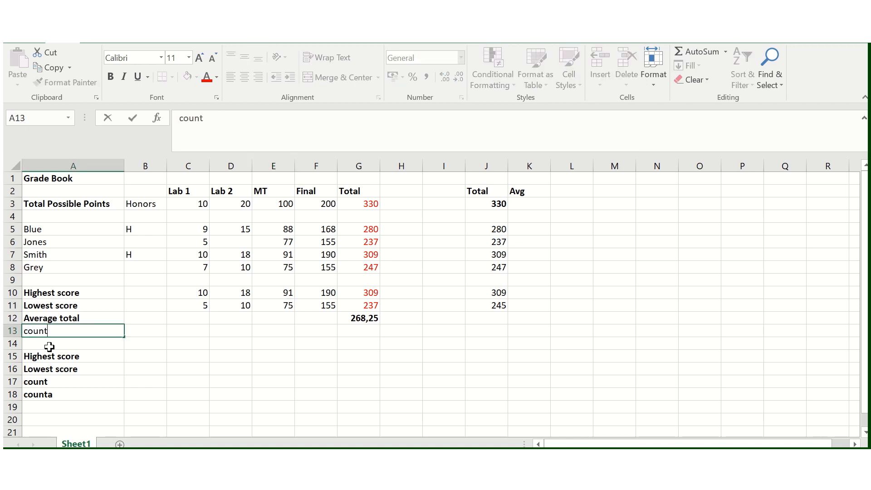
key("Return")
type("counta")
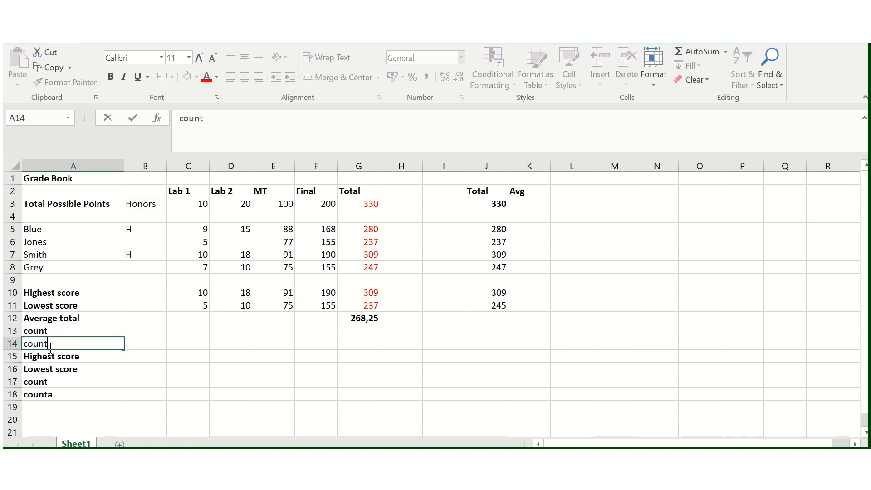
left_click(109, 373)
Clear the duplicate score and count labels in cells A15 to A18
left_click_drag(70, 357, 71, 390)
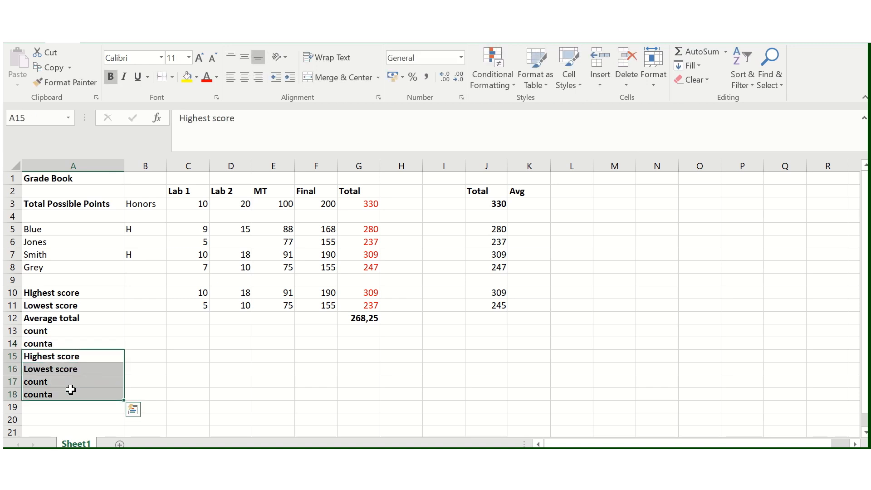
key("Delete")
left_click(223, 374)
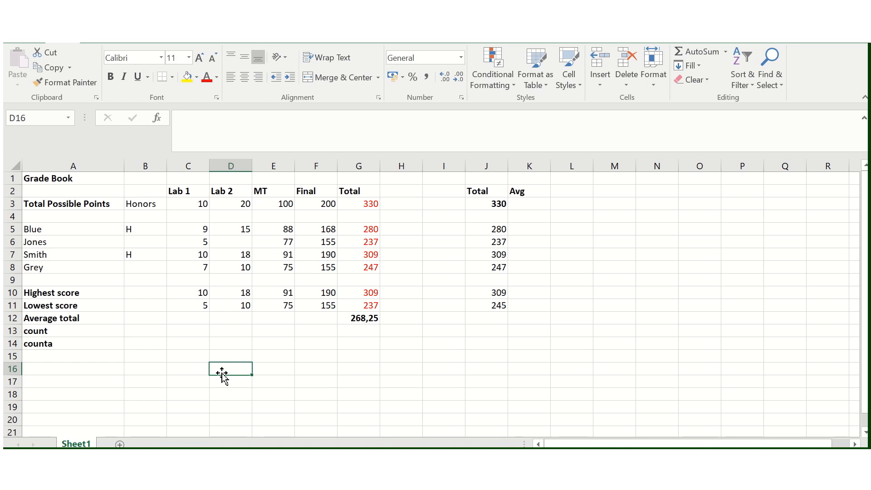
left_click(141, 332)
type("=")
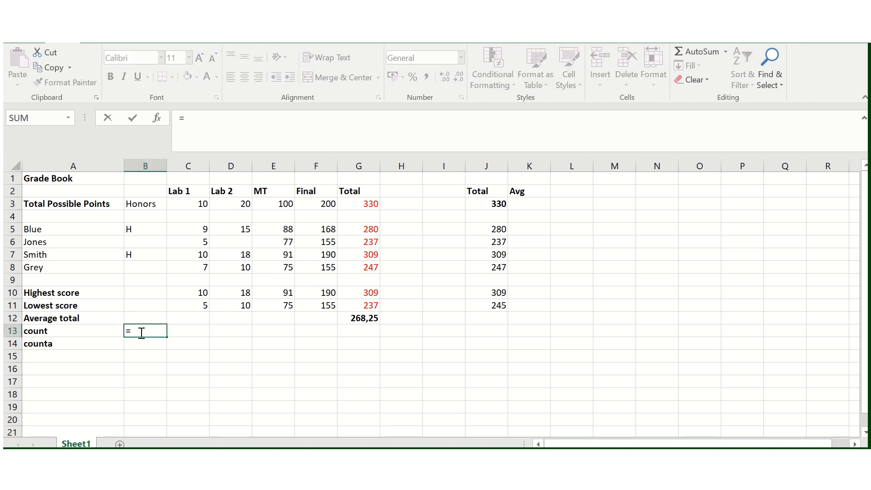
type("co")
key("BackSpace")
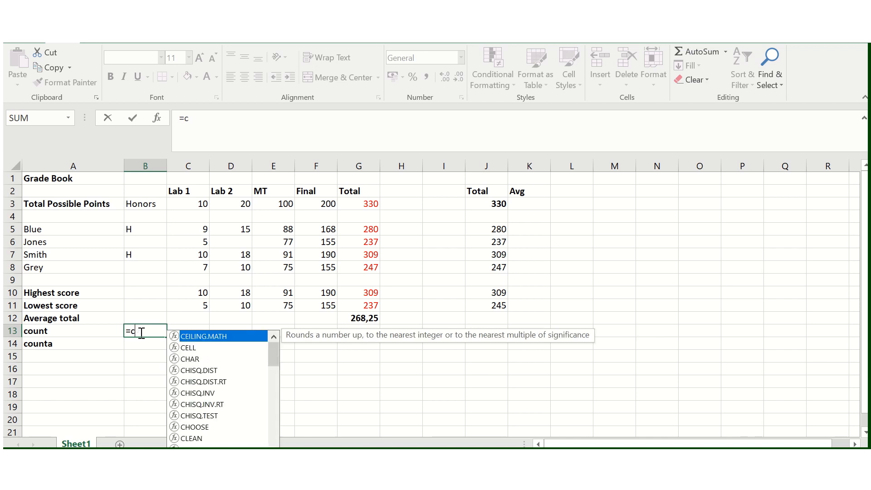
key("BackSpace")
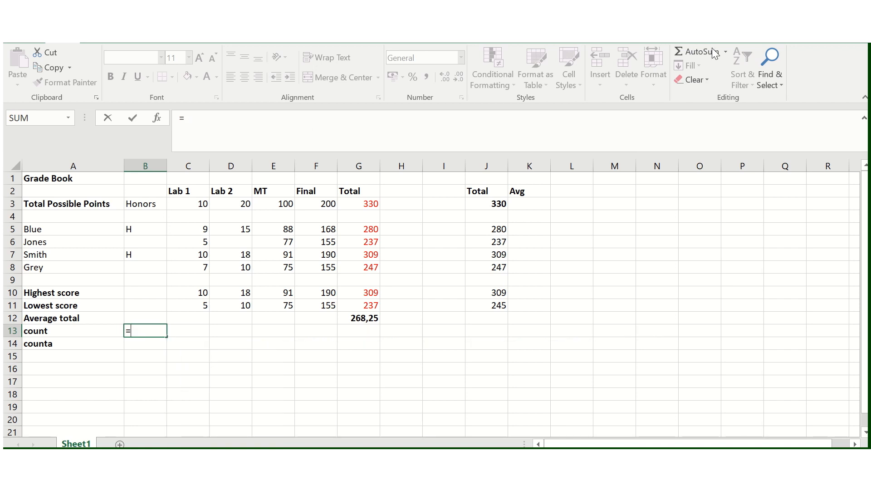
left_click(725, 54)
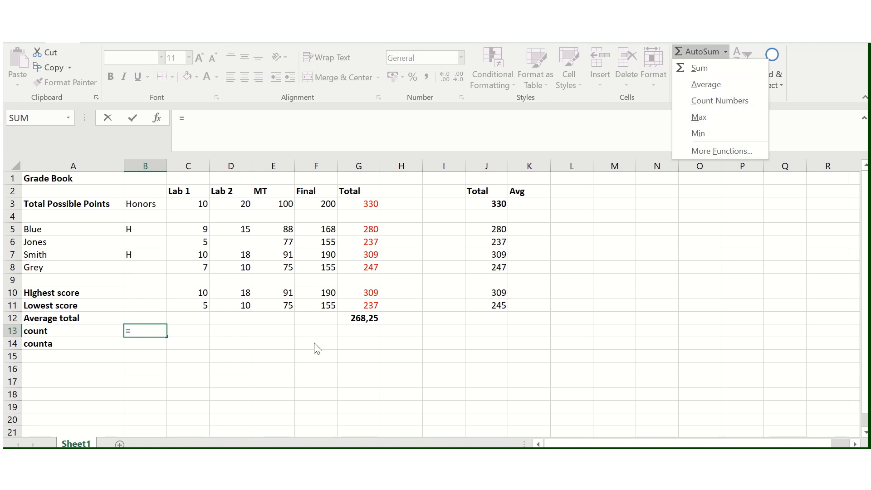
left_click(165, 354)
left_click(163, 356)
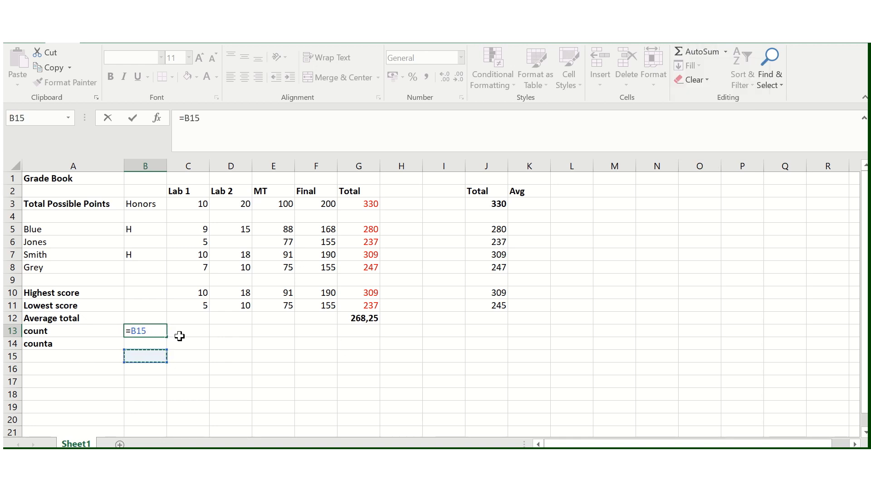
key("Escape")
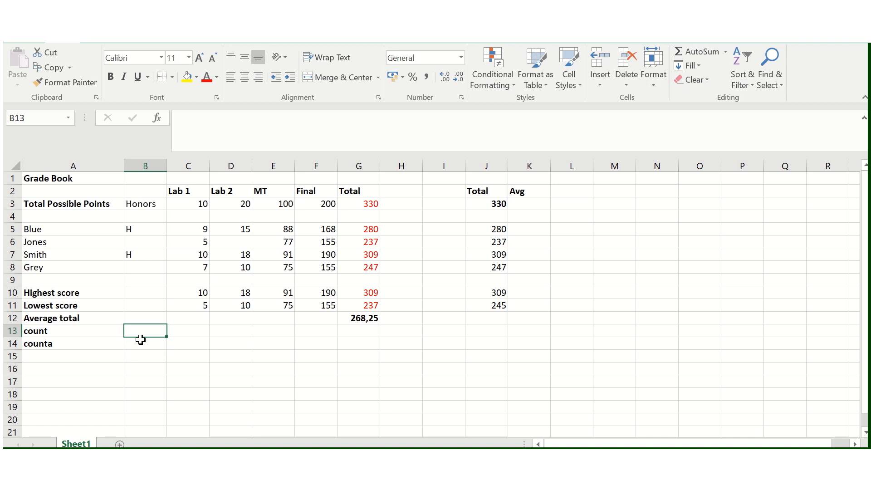
left_click(155, 352)
Enter =COUNT(B5:B8) in cell B13 to count the numeric entries in the Honors column
left_click(138, 332)
type("=")
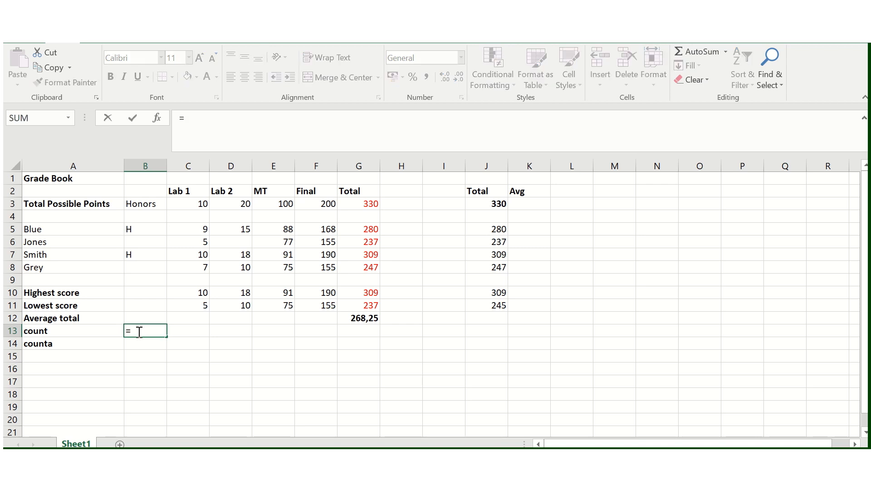
type("count")
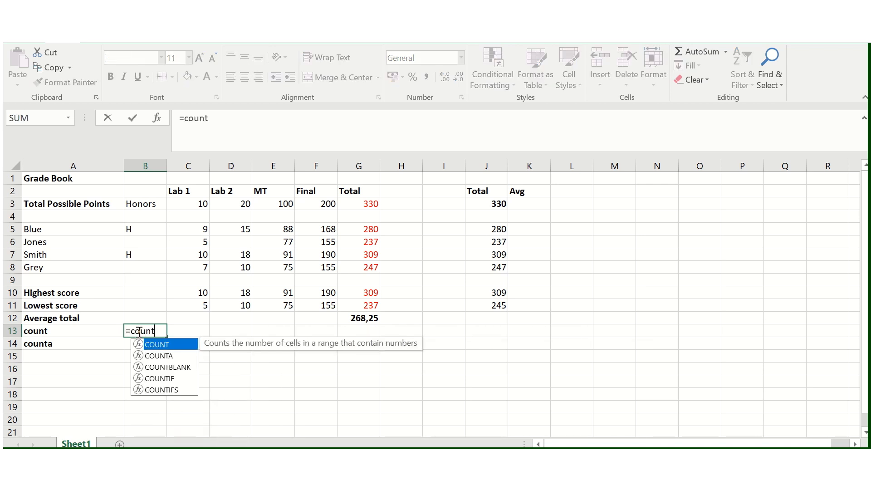
key("Tab")
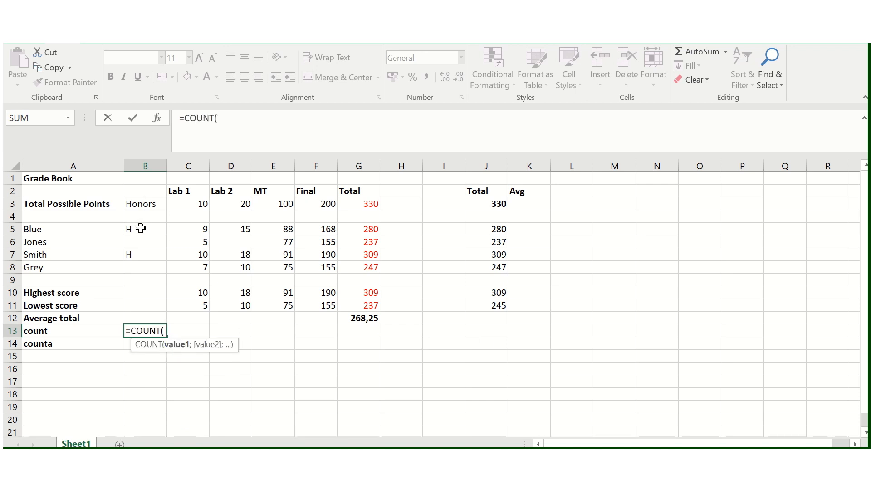
left_click_drag(141, 229, 145, 267)
key("Return")
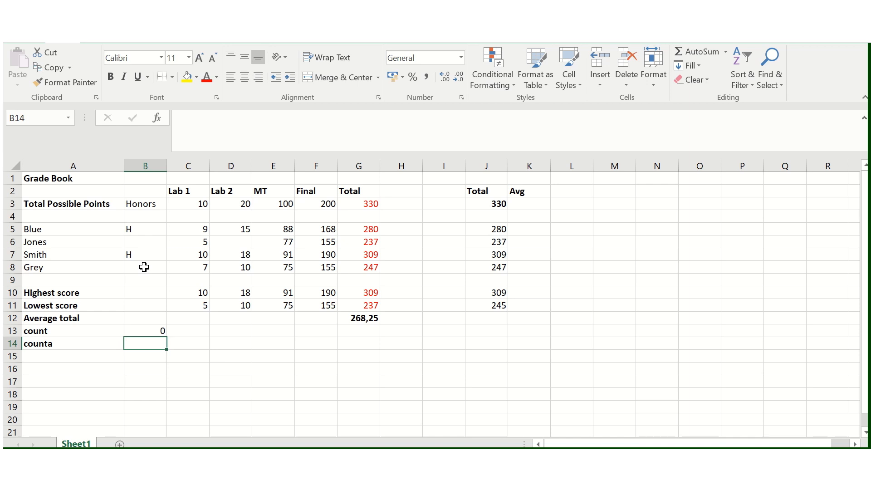
Enter =COUNTA(B5:B8) in cell B14 to count the non-empty Honors entries, and compare it with the count formula above
type("=")
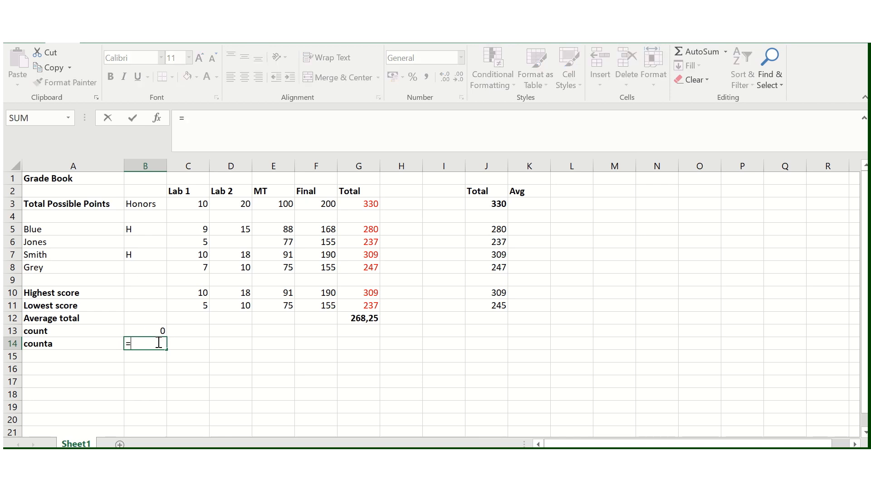
type("count")
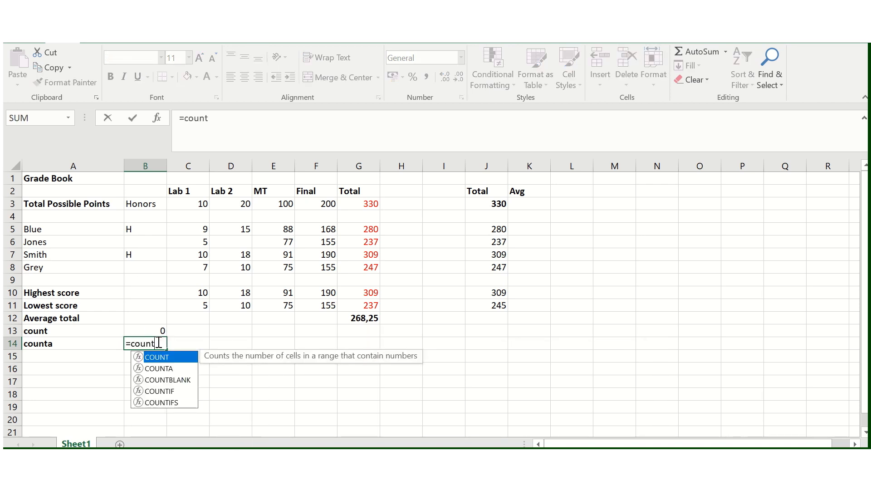
double_click(168, 369)
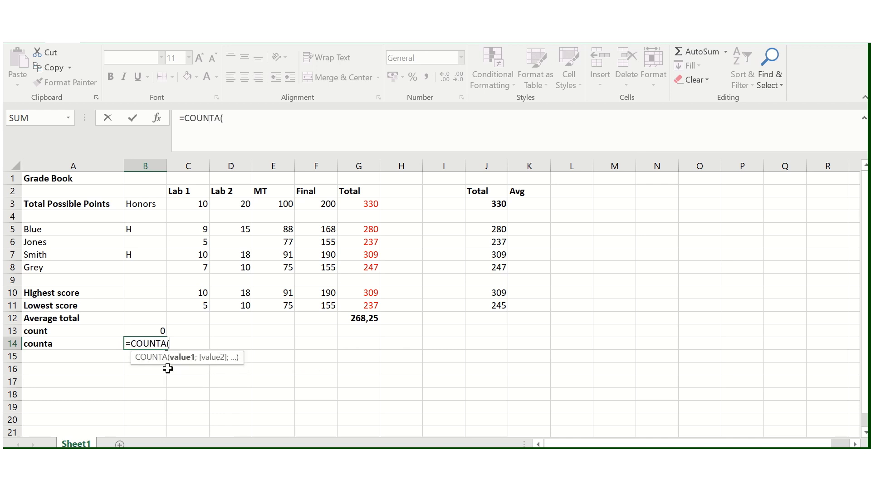
left_click_drag(132, 229, 138, 268)
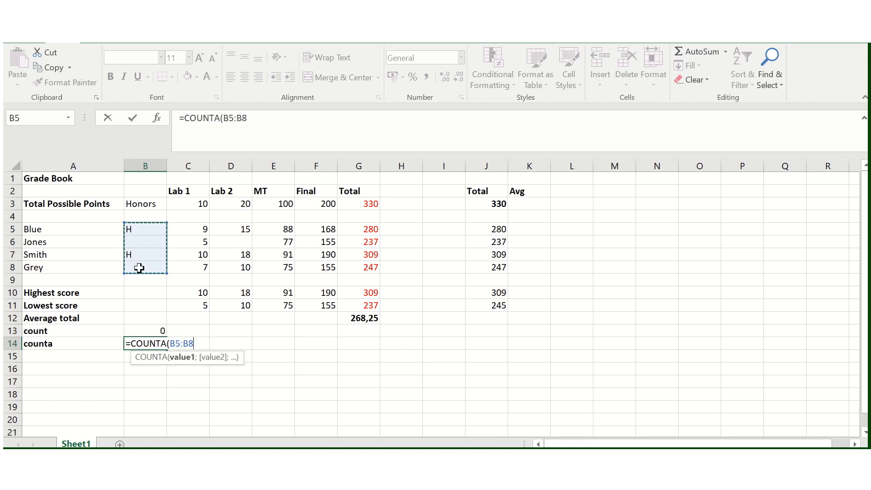
type(")")
key("Return")
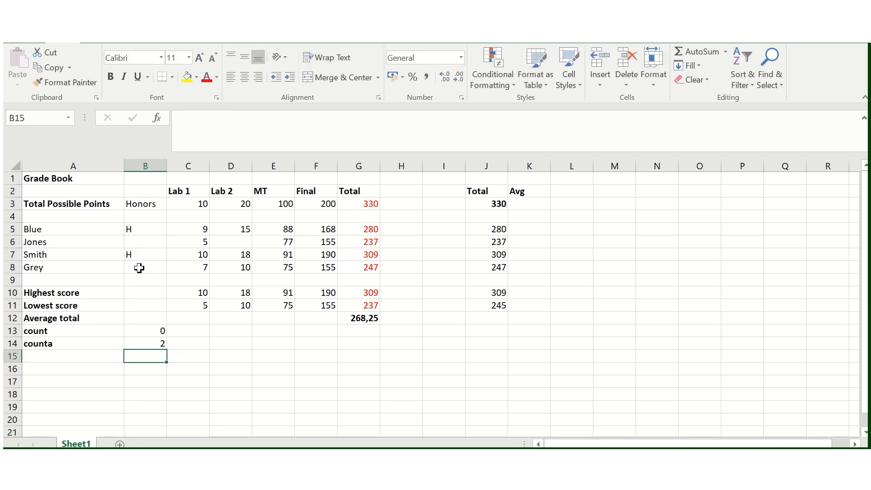
left_click(157, 343)
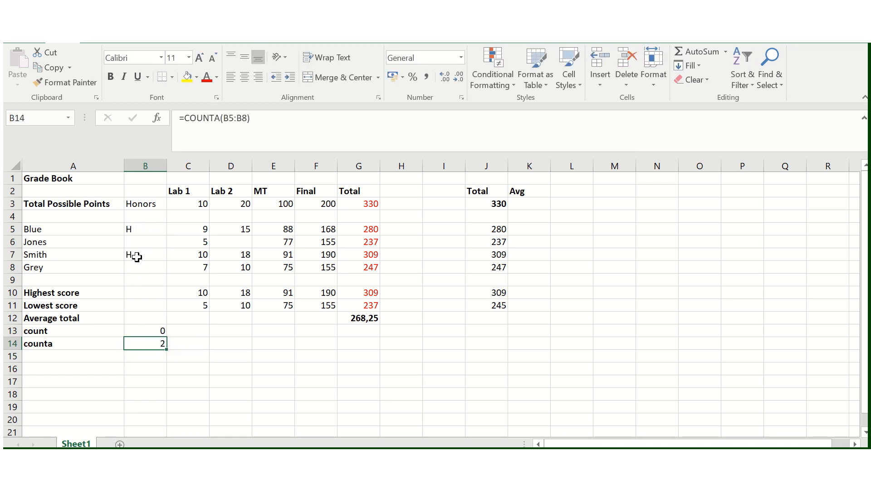
left_click(160, 331)
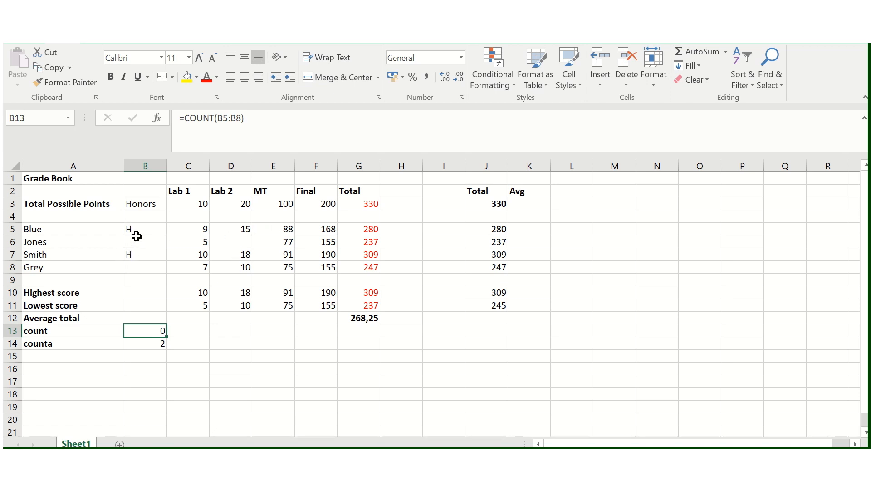
Enter =COUNT(D5:D8) in cell D13 to count the numeric Lab 2 scores
left_click(232, 332)
left_click(243, 244)
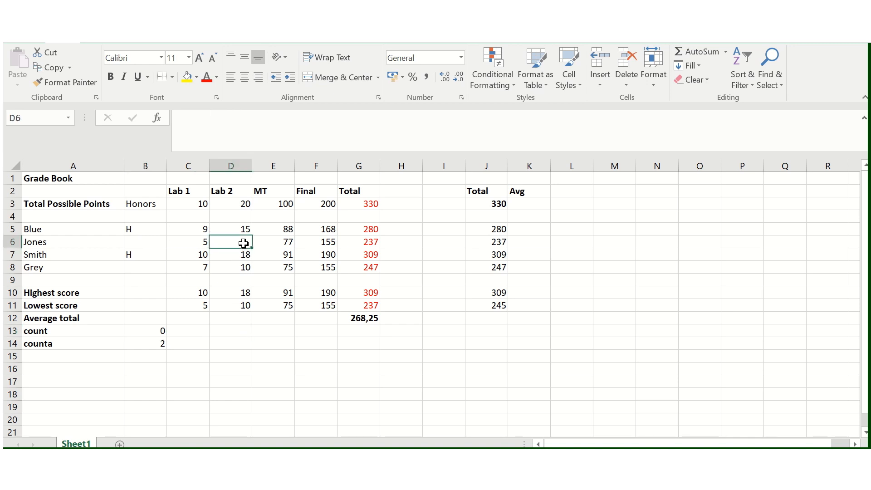
left_click(239, 329)
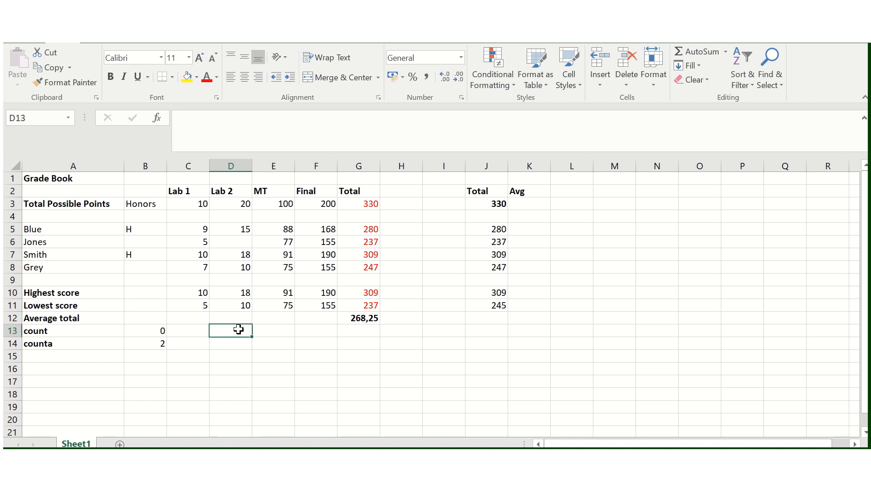
type("=count")
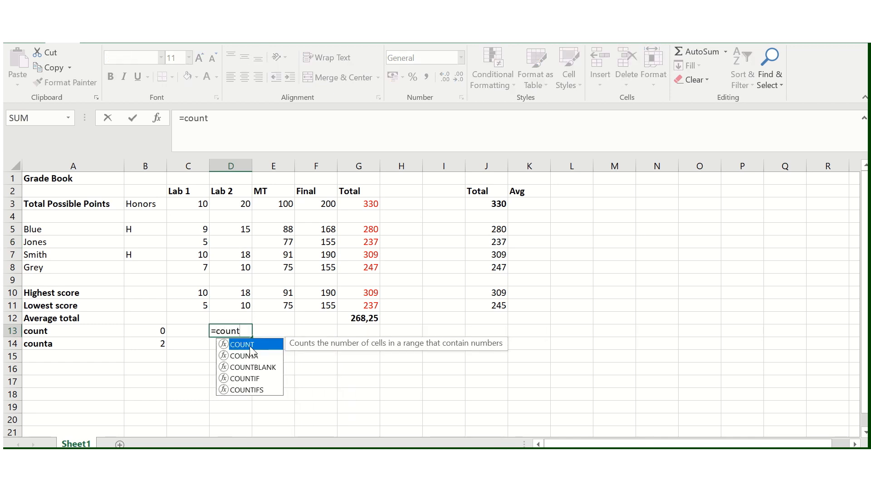
double_click(250, 345)
left_click_drag(245, 229, 246, 267)
key("Return")
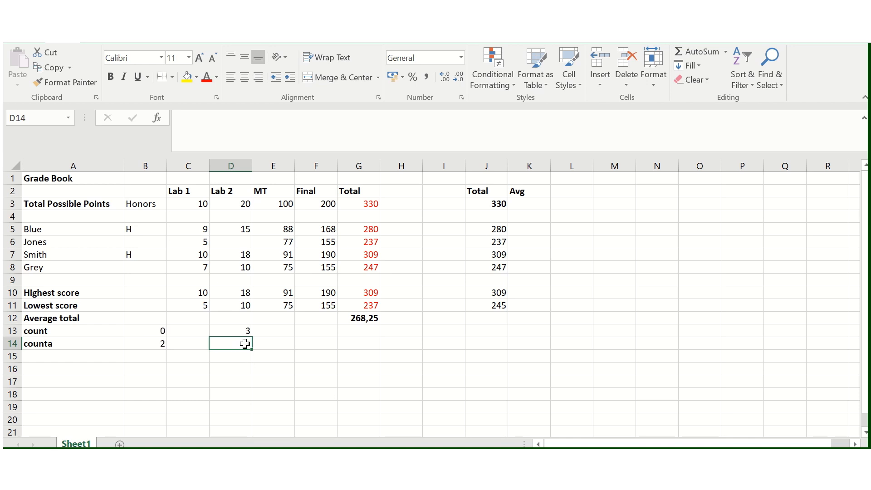
Enter =COUNTA(D5:D8) in cell D14 to count the non-empty Lab 2 cells
type("=counte")
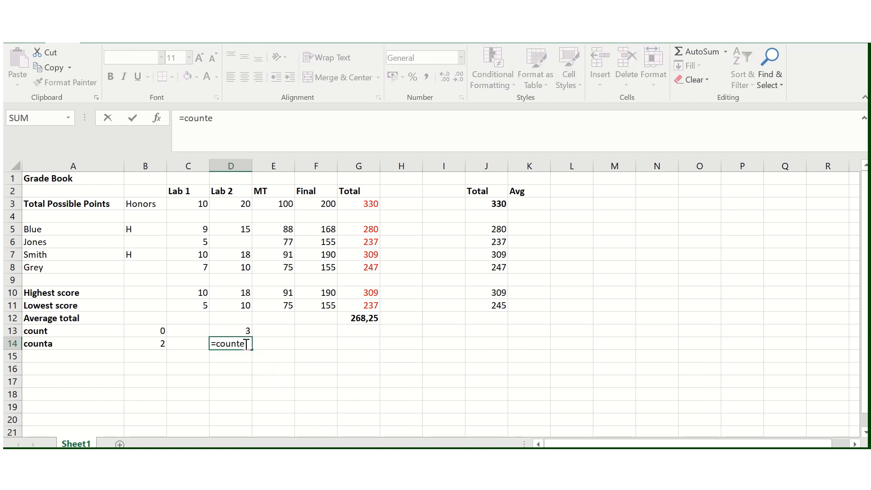
key("BackSpace")
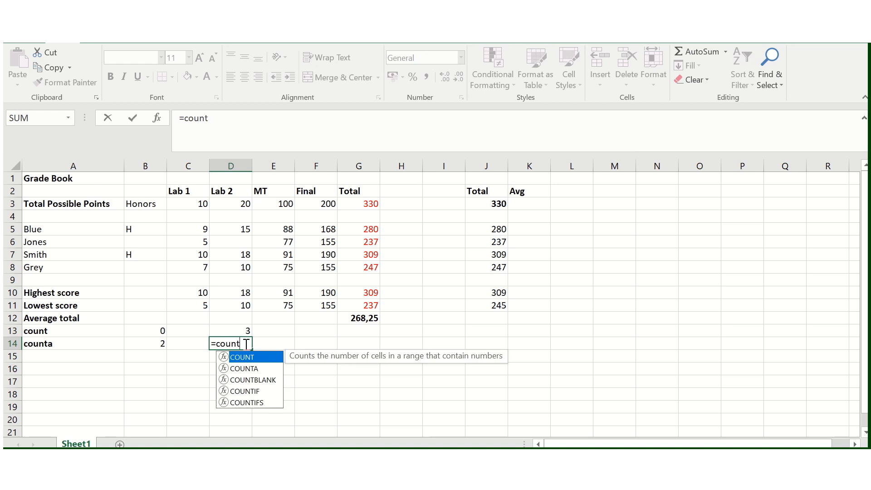
key("Down")
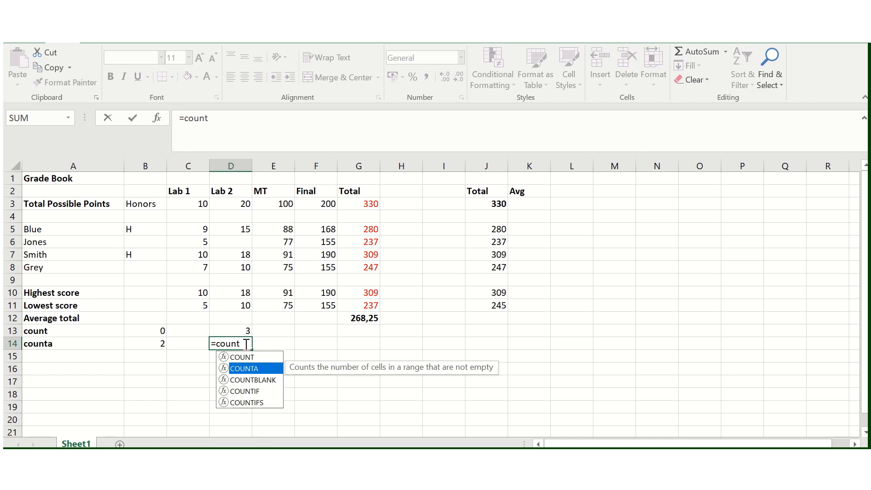
double_click(240, 368)
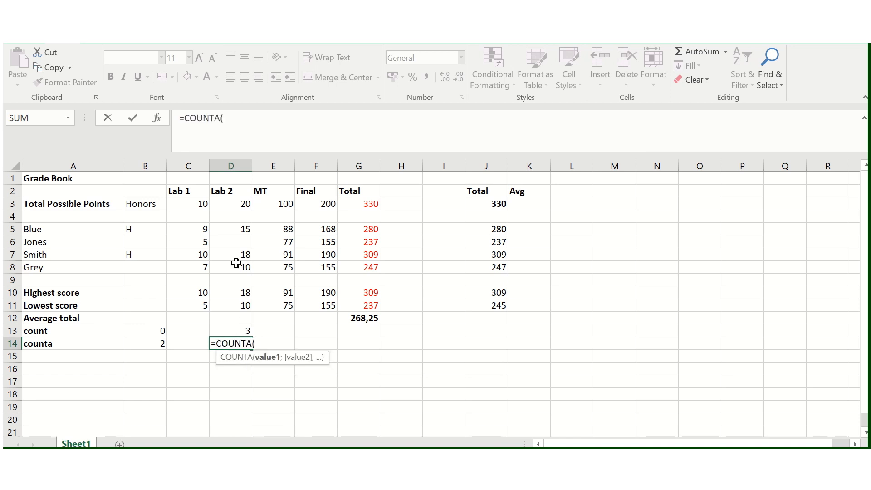
left_click_drag(247, 227, 246, 262)
type(")")
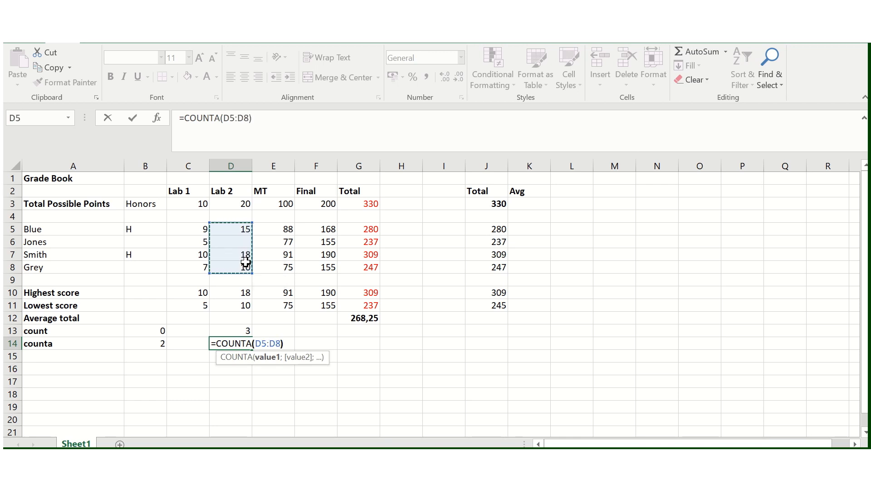
key("Return")
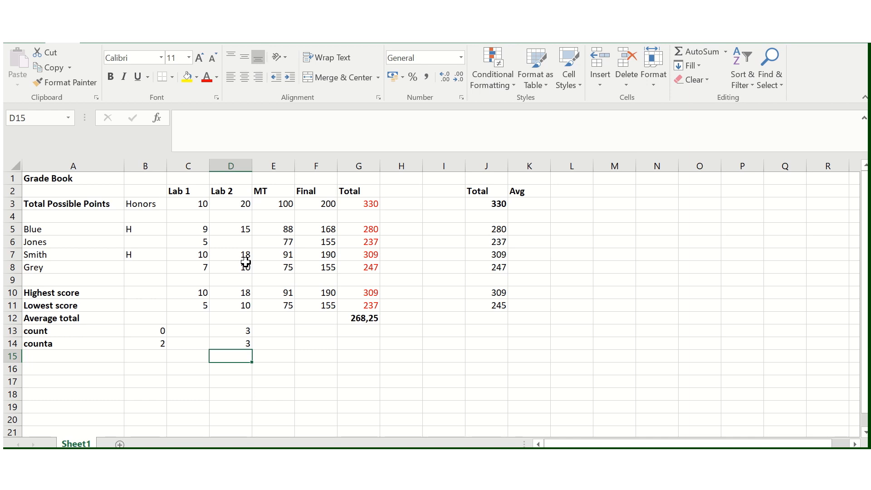
Clear the Avg heading in cell K2
left_click(523, 193)
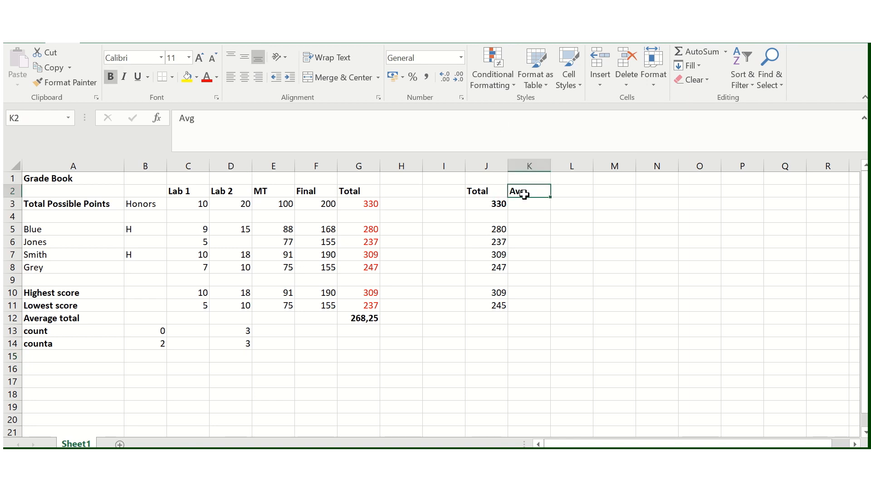
key("Delete")
Review the Lab 2 scores, and delete the fourth student's score in cell D8
left_click(248, 229)
left_click(245, 256)
left_click(246, 267)
left_click(242, 242)
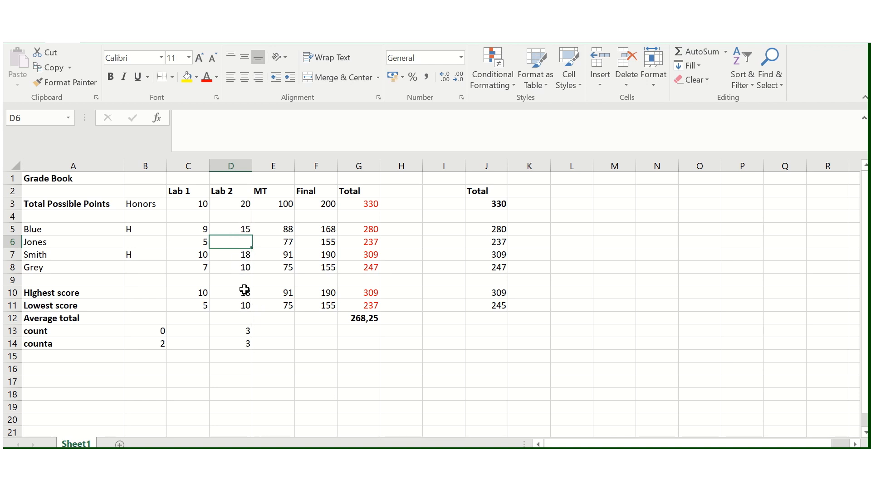
left_click(243, 267)
key("Delete")
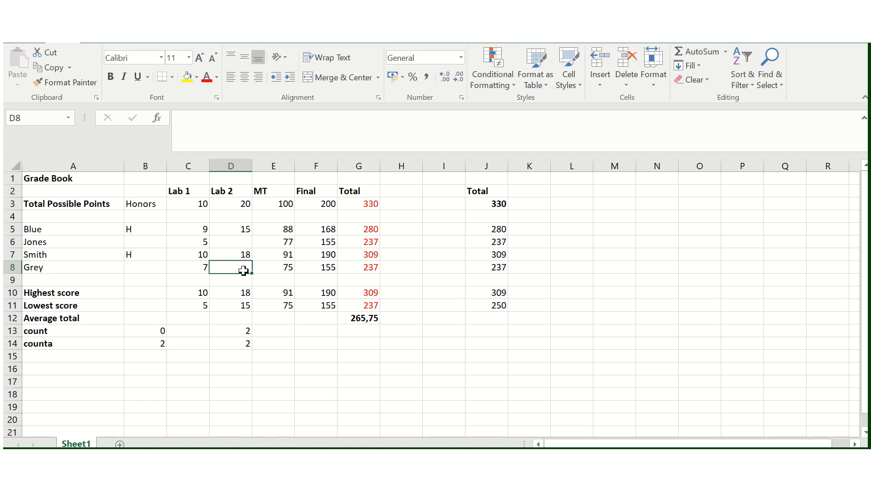
Enter 10 as the fourth student's Lab 2 score in cell D8, and check the counts in column D
type("10")
key("ctrl+Return")
left_click(255, 330)
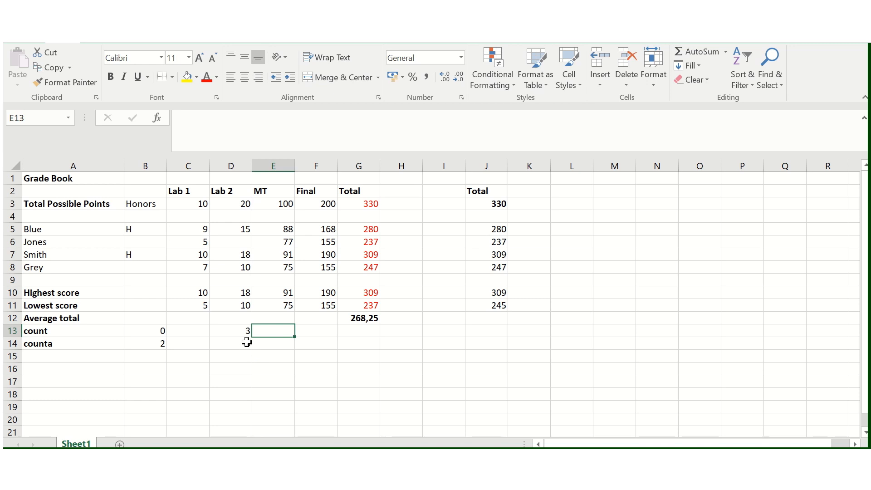
left_click(222, 358)
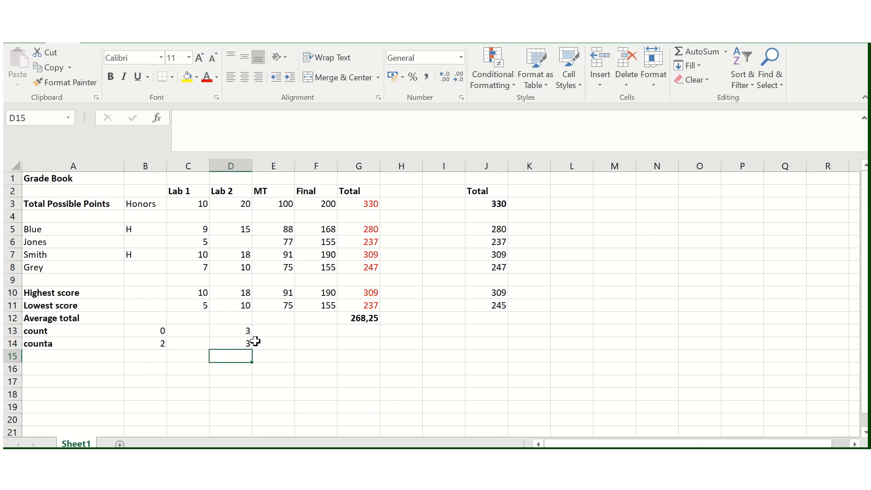
Compare the COUNT and COUNTA function descriptions using a partial =count formula in cell E13, and clear the cell
left_click(275, 332)
type("=count")
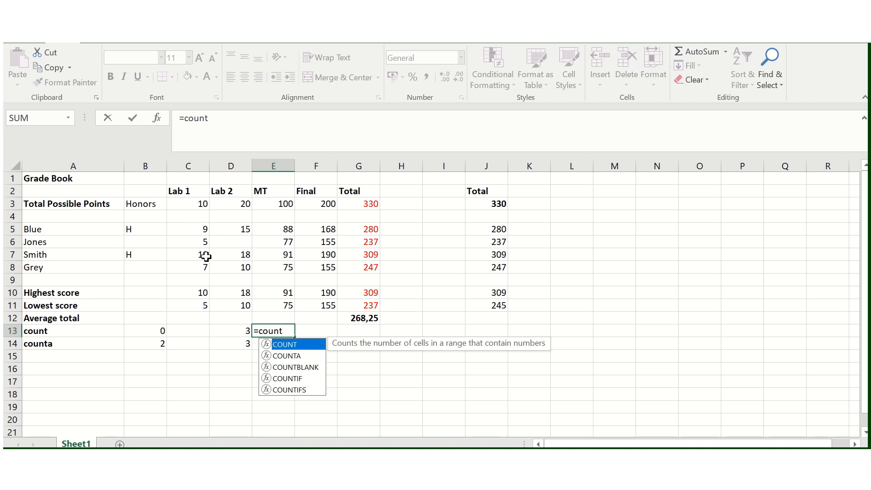
left_click(295, 356)
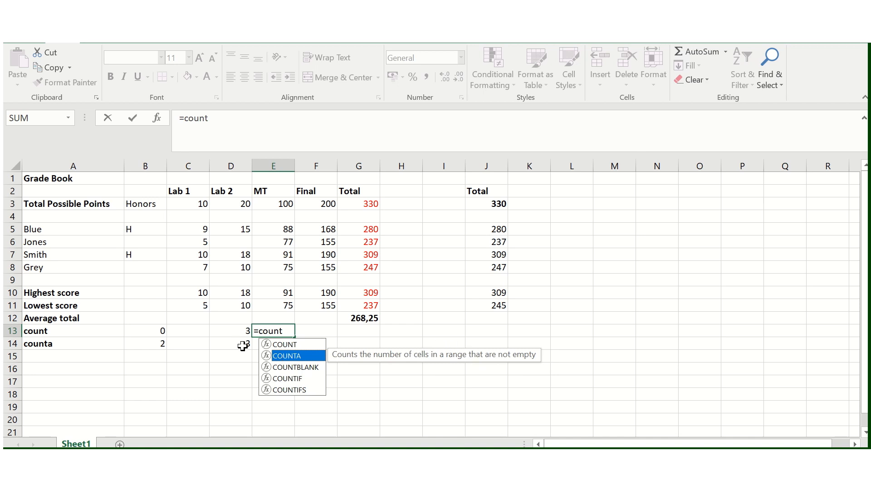
left_click(289, 345)
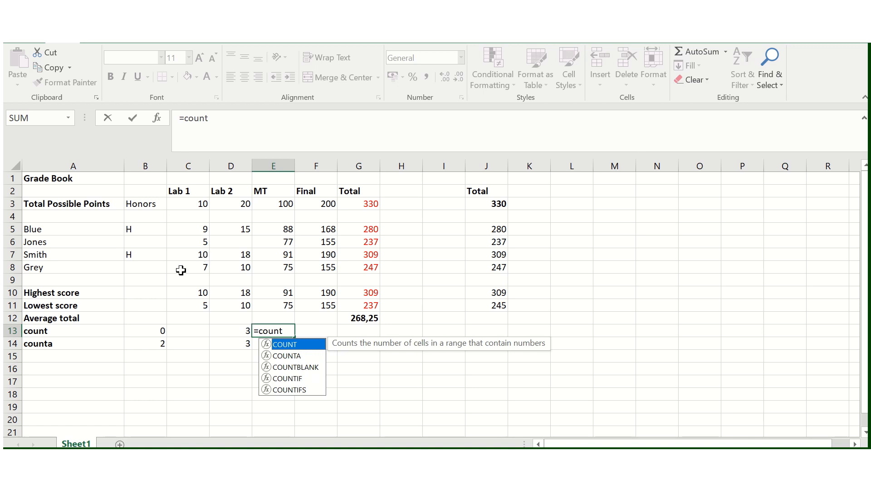
left_click(88, 282)
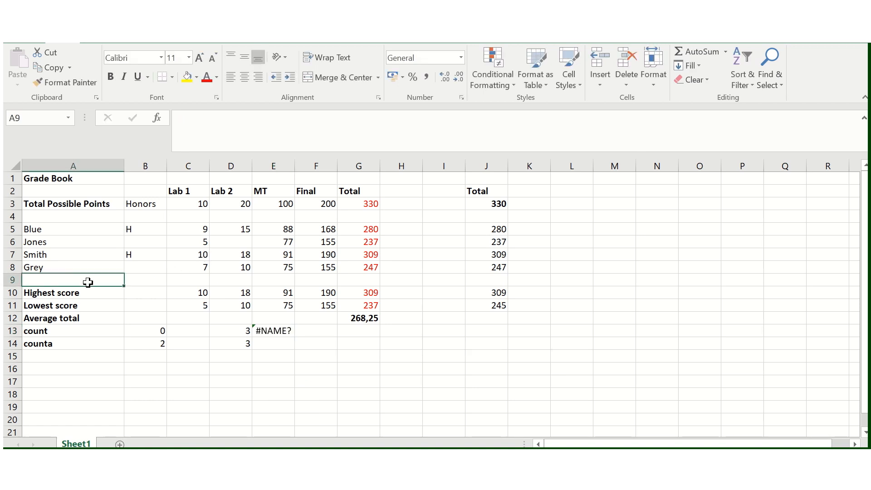
left_click(267, 335)
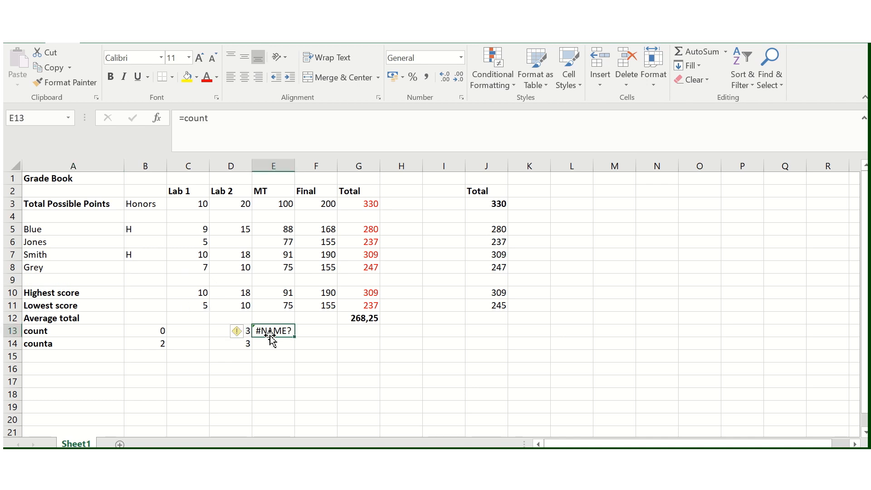
key("Delete")
left_click(313, 357)
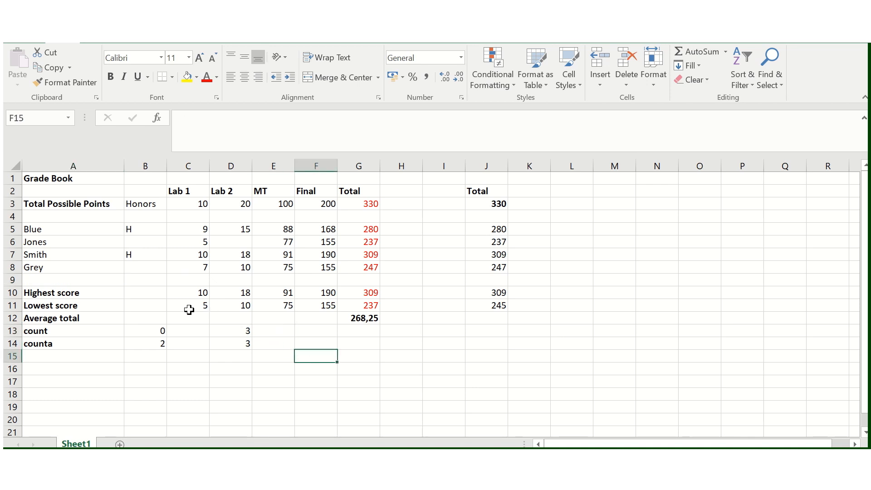
Add a fifth student in row 9 by entering the student's name, a Lab 1 score of 10 and a Lab 2 score of 20
left_click(73, 282)
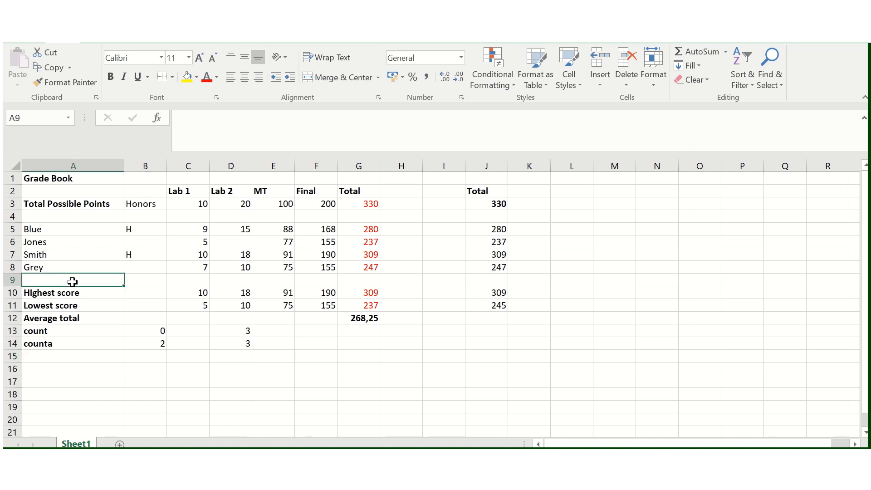
type("Treasure")
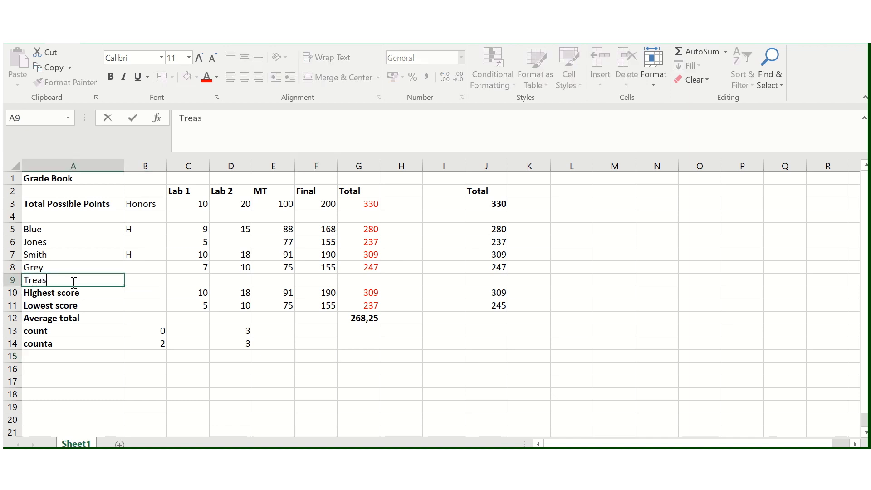
left_click(147, 285)
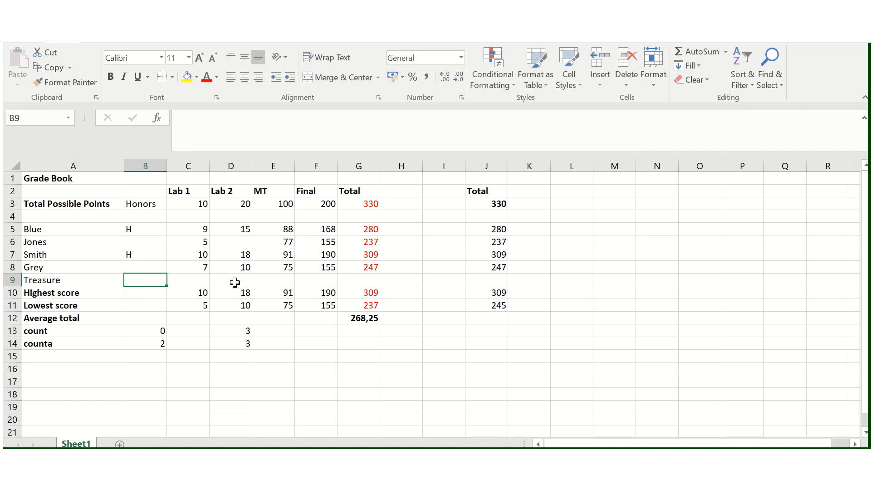
left_click(206, 280)
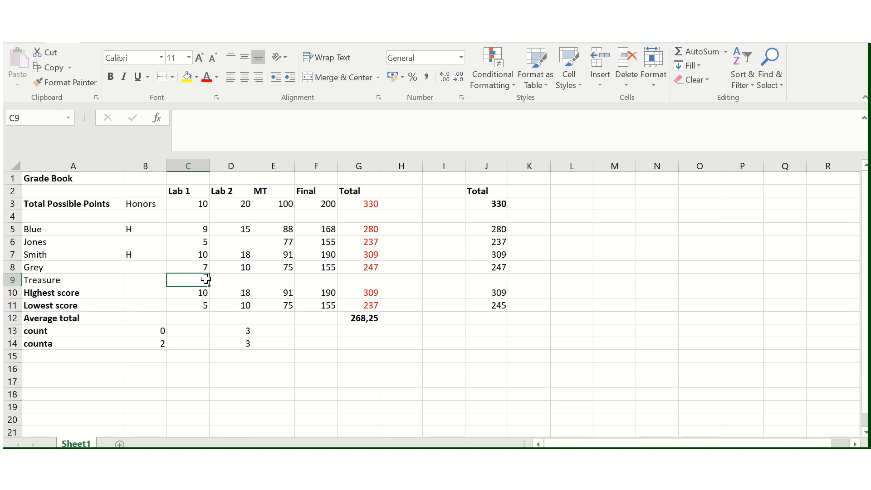
type("10")
left_click(234, 276)
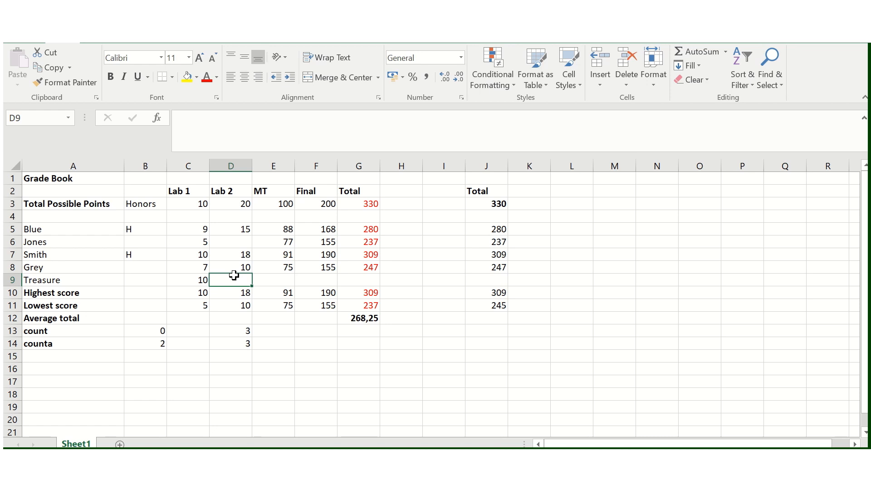
type("20")
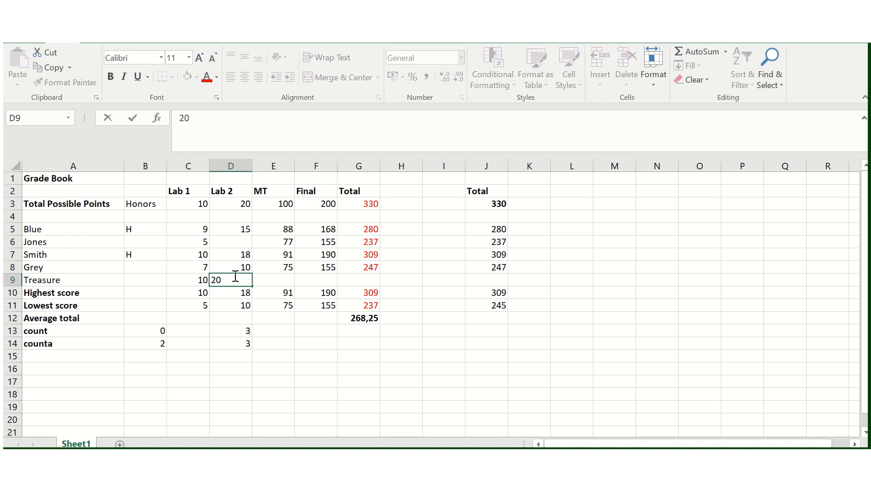
left_click(291, 285)
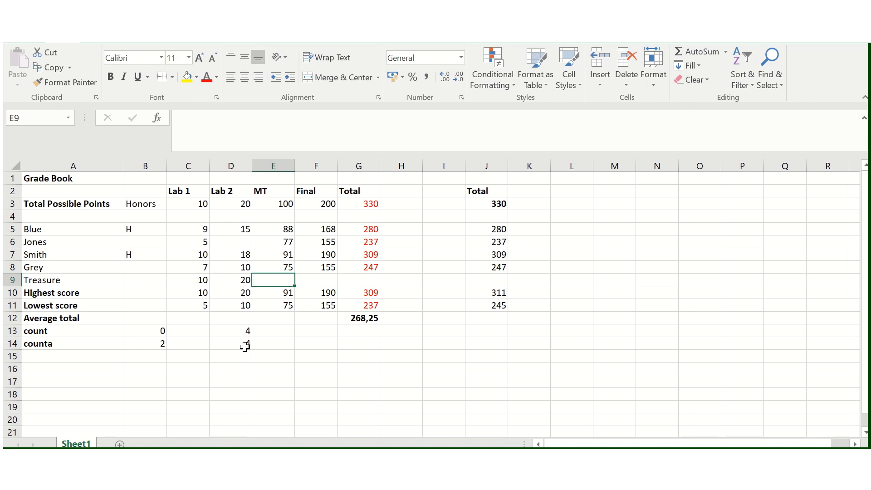
Delete the Lab 2 score in cell D9, and re-enter =COUNT(D5:D9) in cell D13
left_click(244, 278)
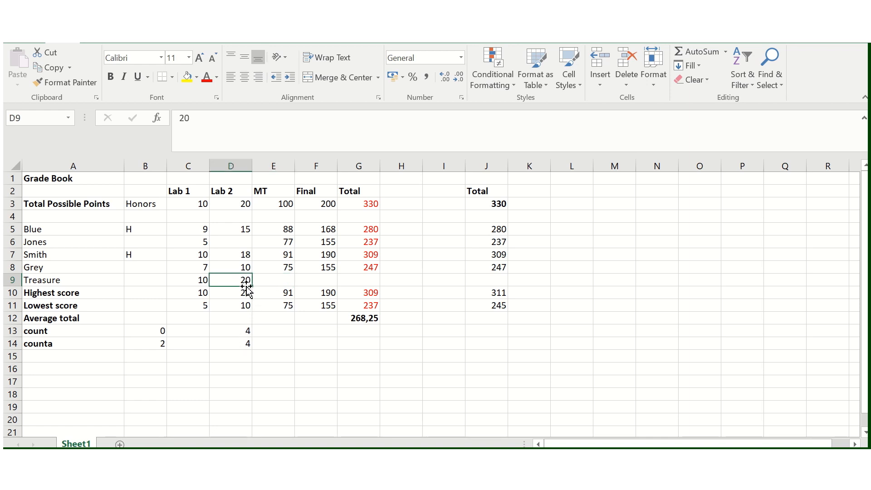
key("Delete")
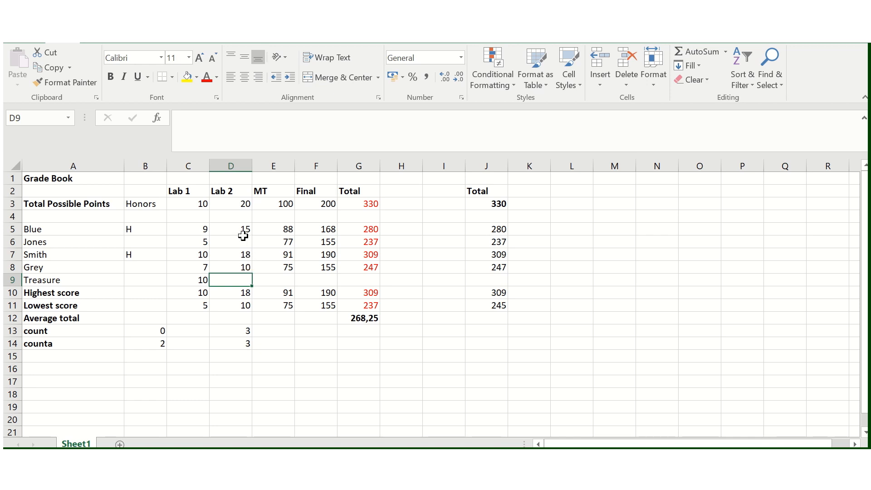
left_click(249, 334)
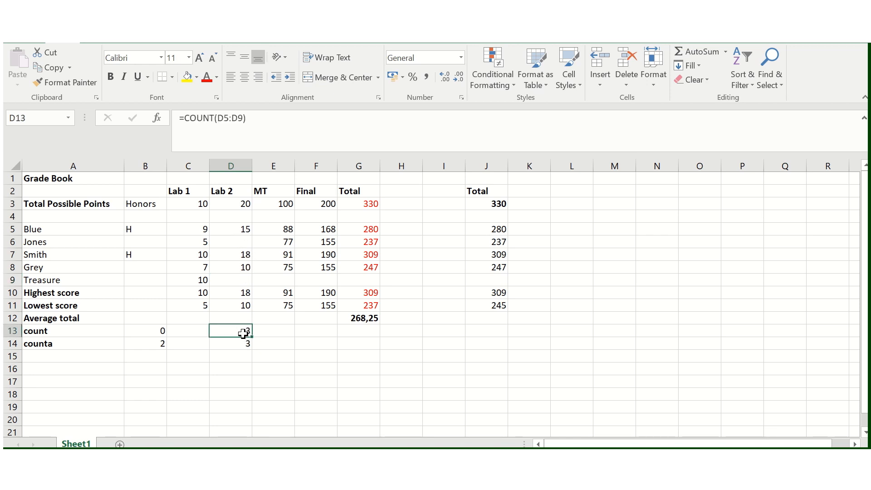
type("=coun")
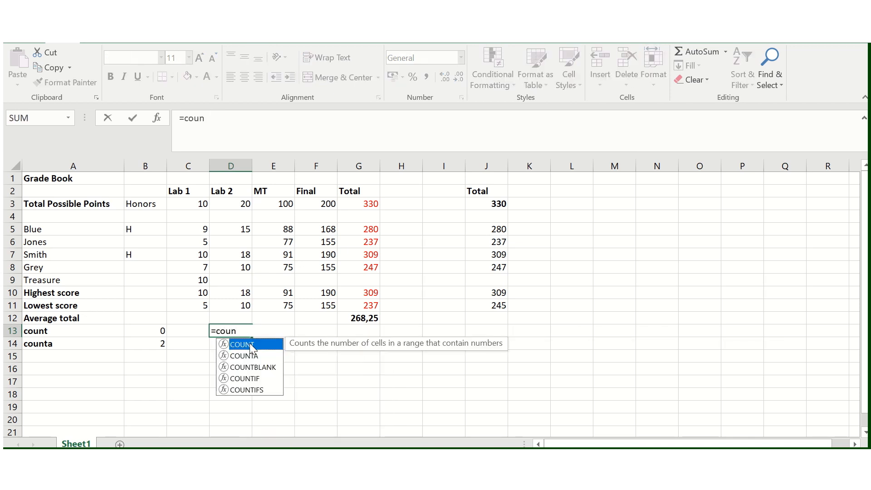
double_click(249, 343)
left_click_drag(245, 230, 246, 279)
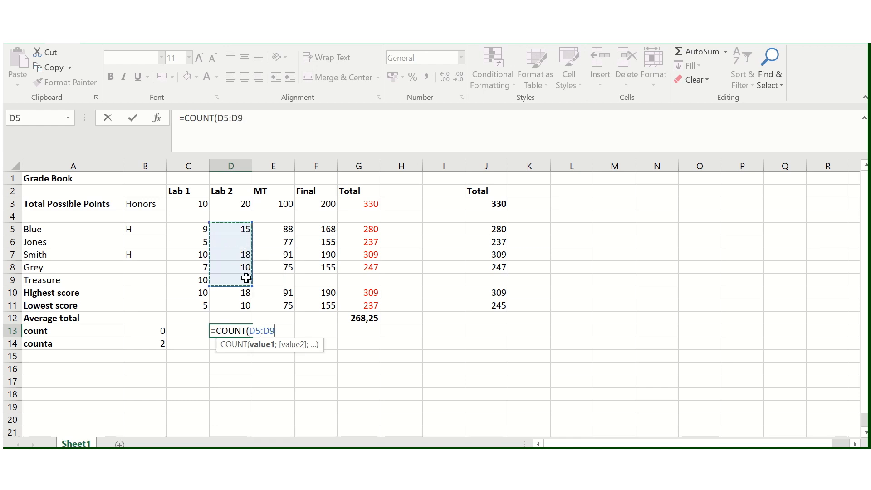
type(")")
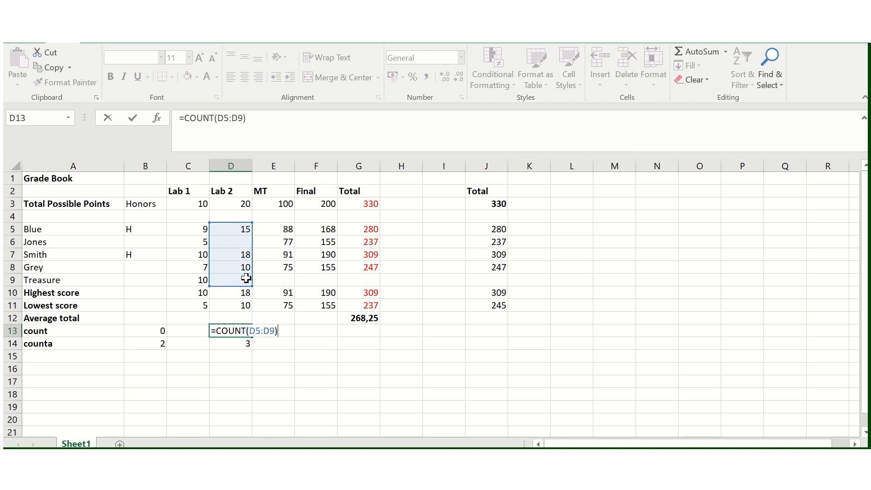
key("Return")
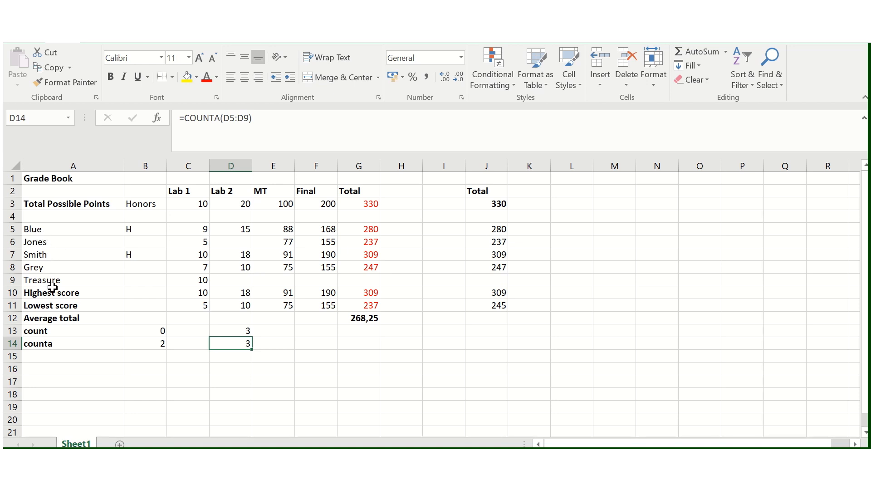
double_click(246, 343)
type("count")
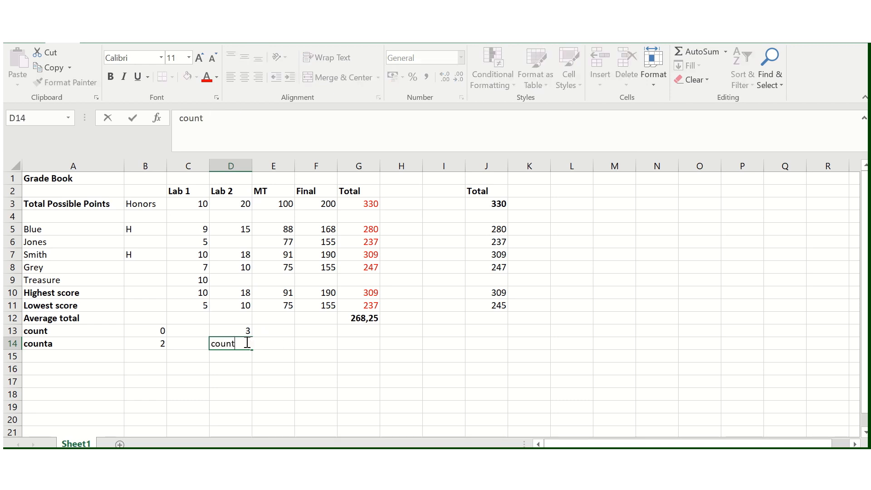
key("BackSpace")
key("BackSpace")
key("BackSpace")
key("BackSpace")
type("=sum")
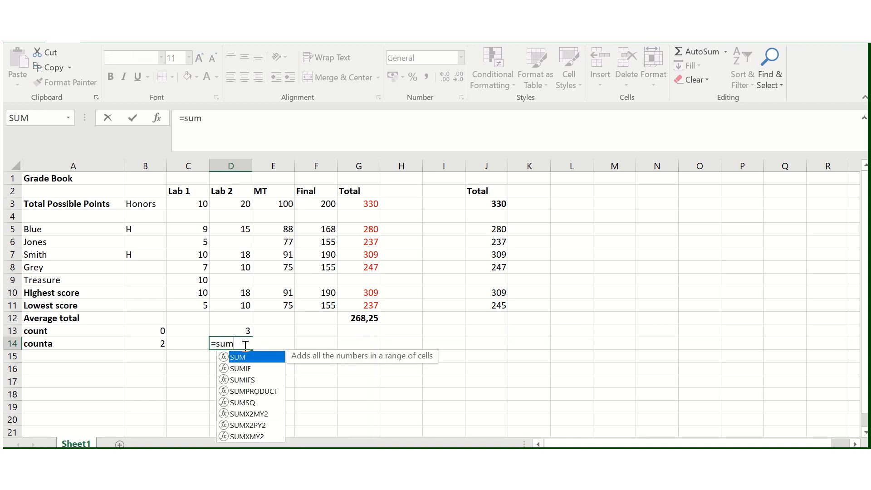
key("BackSpace")
key("BackSpace")
key("BackSpace")
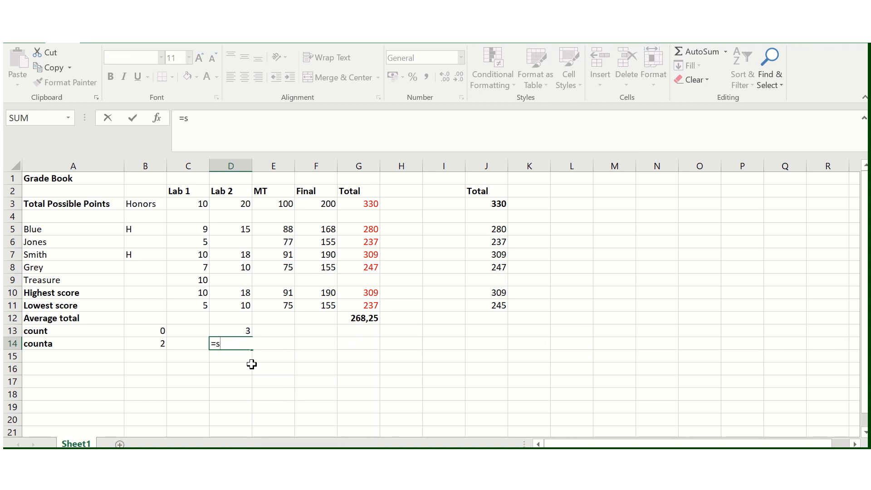
Enter =COUNTA(D5:D9) in cell D14 to count the non-empty Lab 2 cells, including the fifth student's row
type("coun")
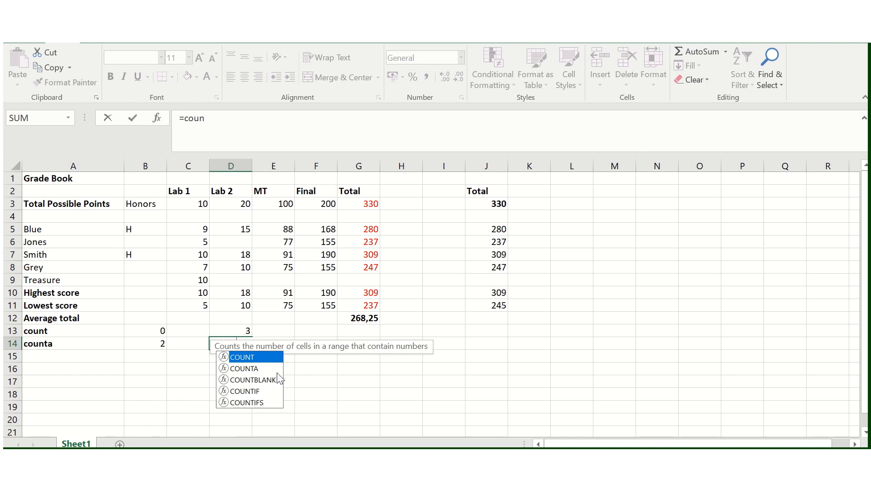
left_click(257, 373)
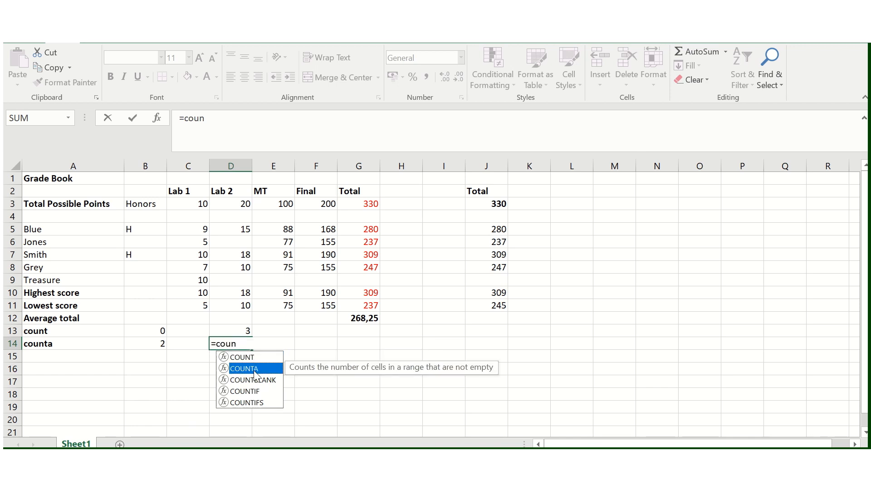
double_click(255, 371)
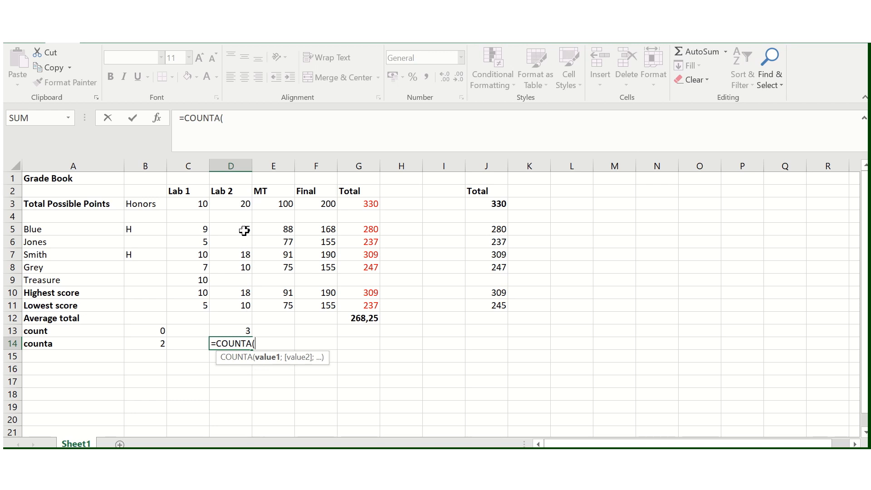
left_click_drag(246, 228, 247, 274)
left_click_drag(247, 277, 248, 277)
type(")")
key("Return")
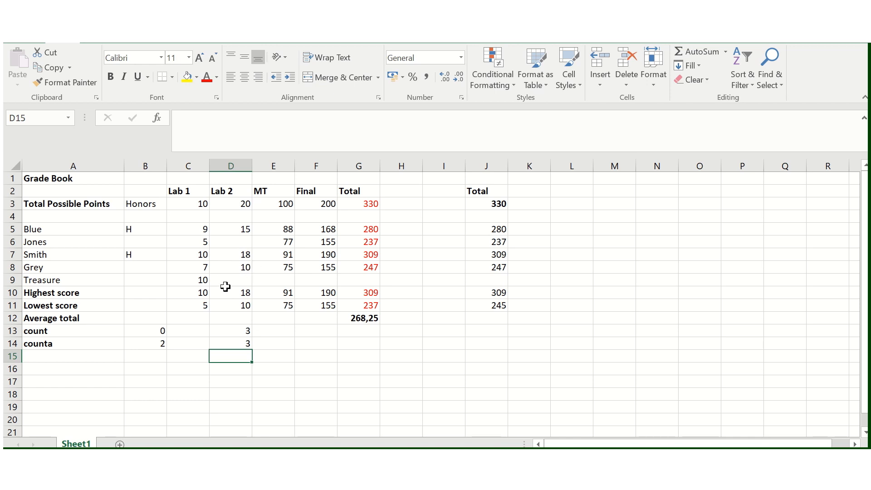
Undo the latest count formulas and all the fifth student's entries in row 9, and check the formula in D14
key("ctrl+z")
key("ctrl+z")
key("ctrl+z")
key("ctrl+z")
key("ctrl+z")
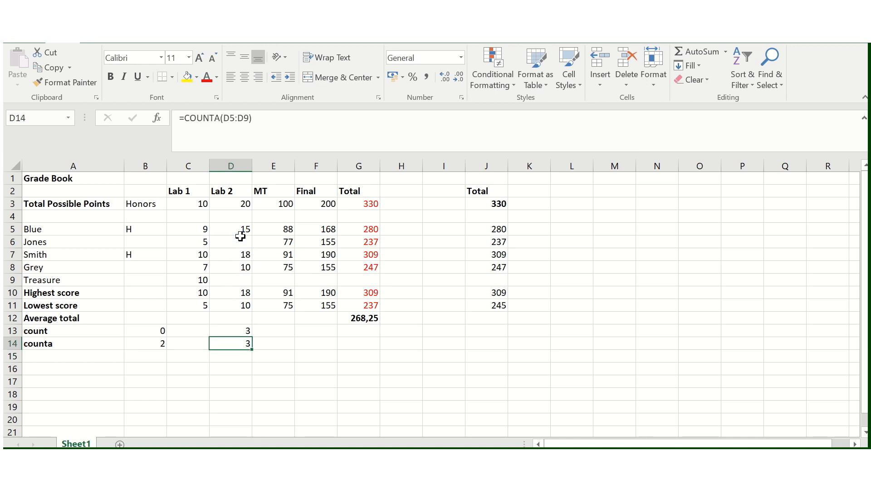
key("ctrl+z")
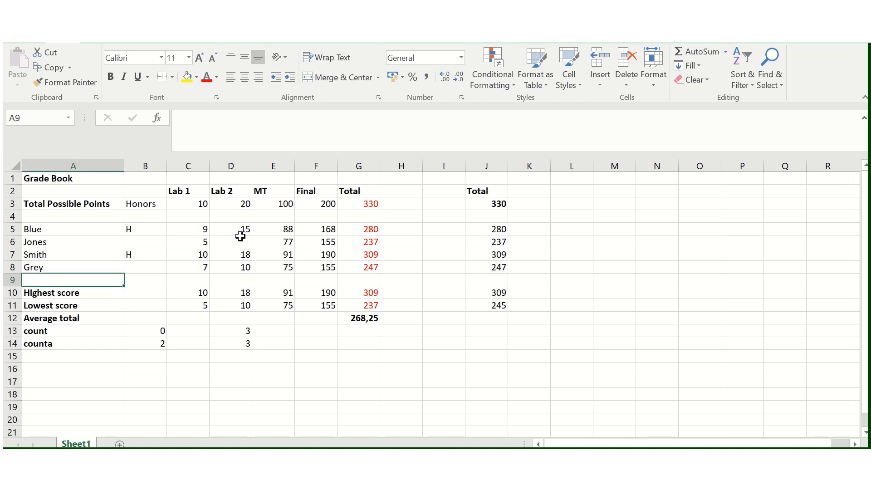
left_click(248, 345)
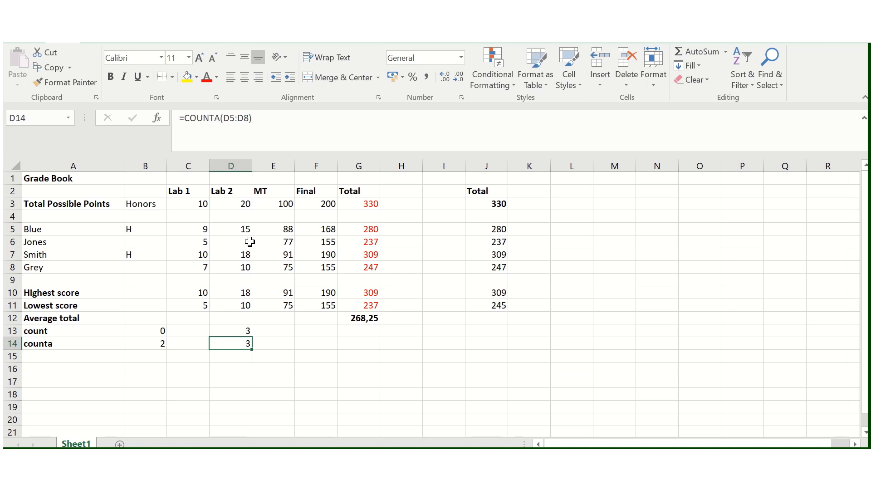
Re-enter =COUNT(D5:D8) in cell D13 to count the numeric Lab 2 scores of the four students
left_click(245, 330)
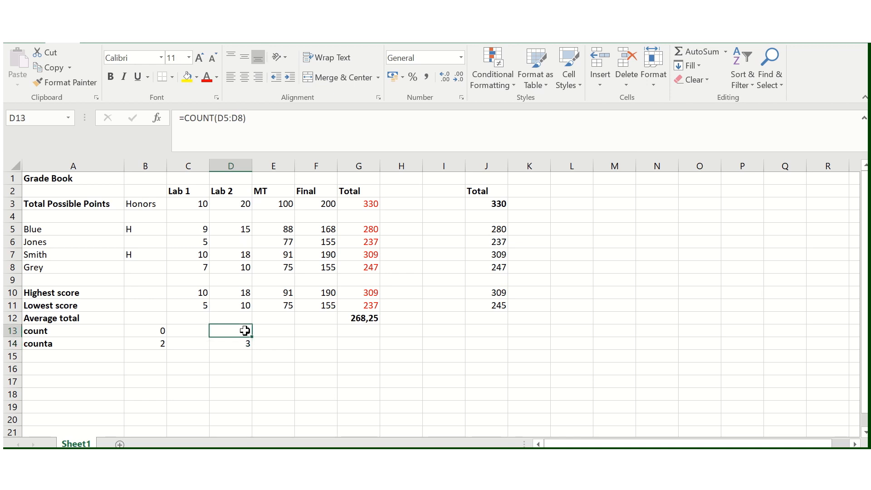
double_click(227, 332)
key("Escape")
type("=count")
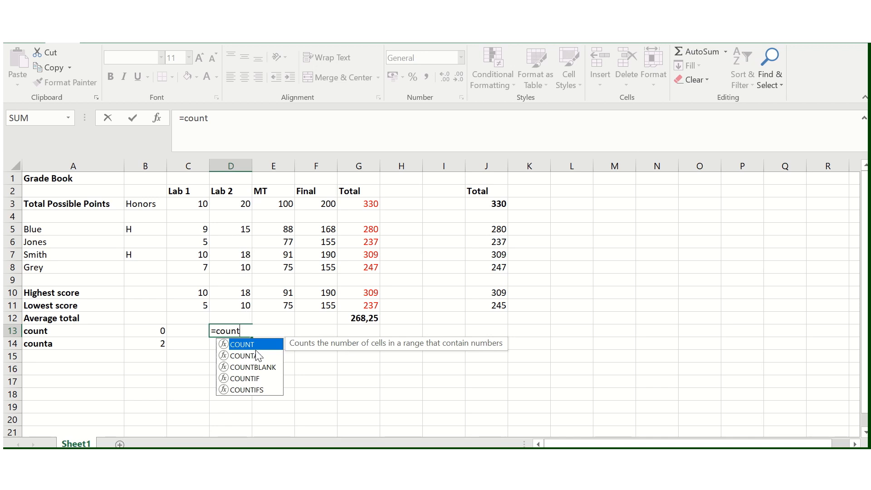
key("Tab")
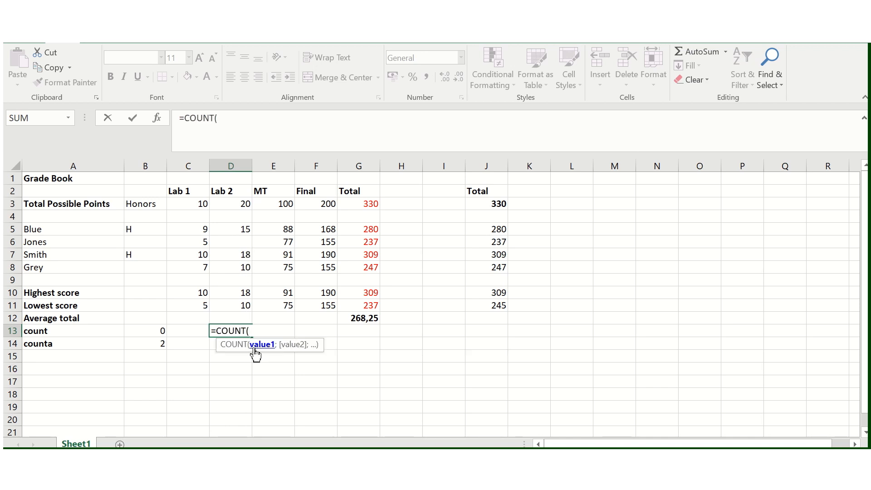
left_click_drag(245, 229, 248, 263)
key("Return")
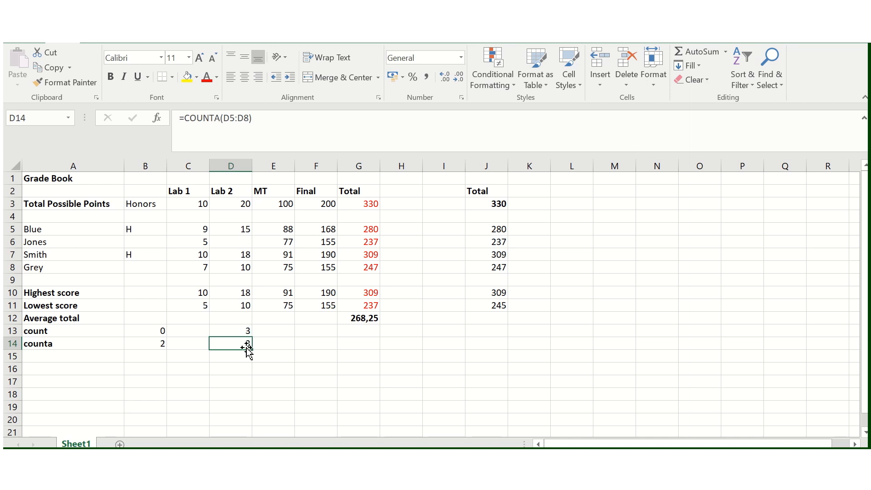
Re-enter =COUNTA(D5:D8) in cell D14 to count the non-empty Lab 2 cells of the four students
type("=count")
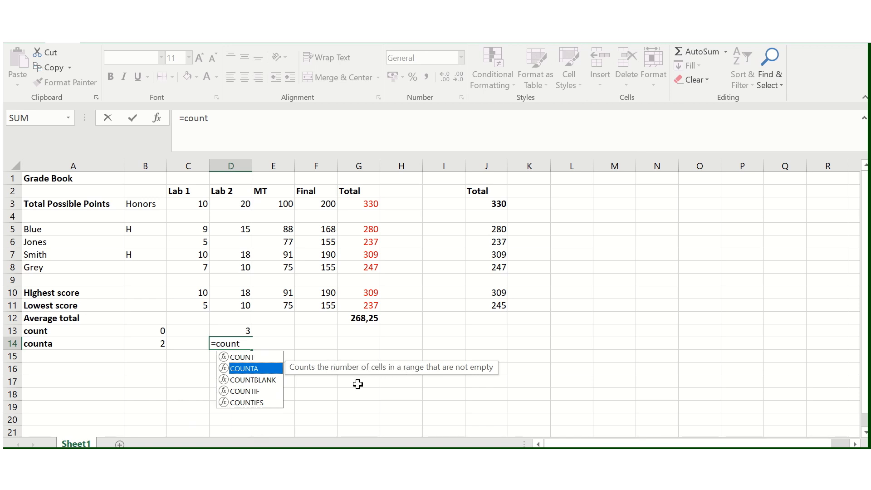
double_click(255, 368)
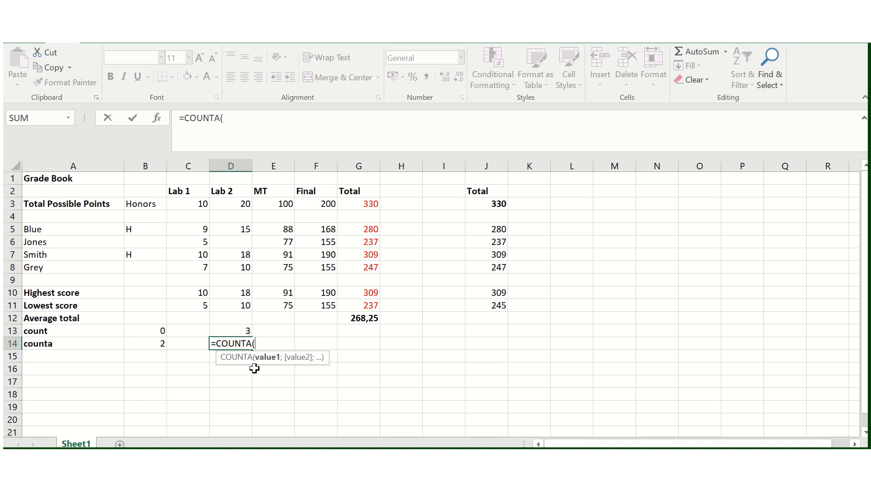
left_click(245, 232)
left_click_drag(245, 232, 246, 266)
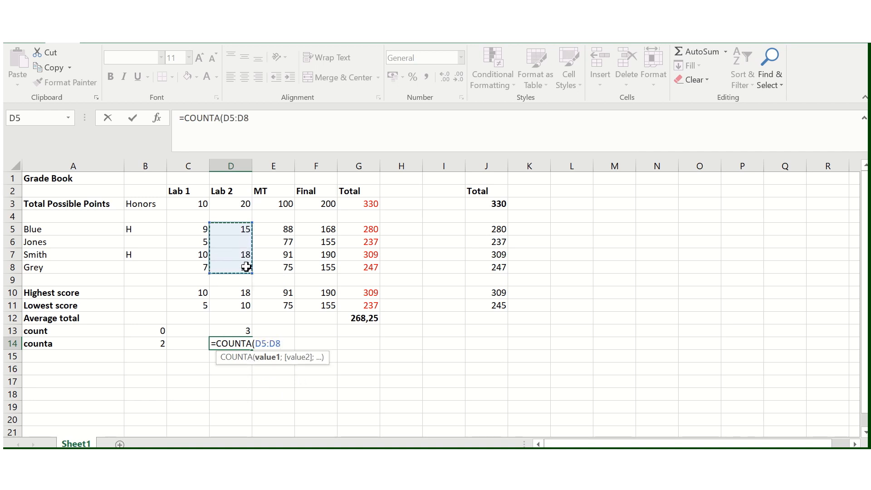
type(")")
key("Return")
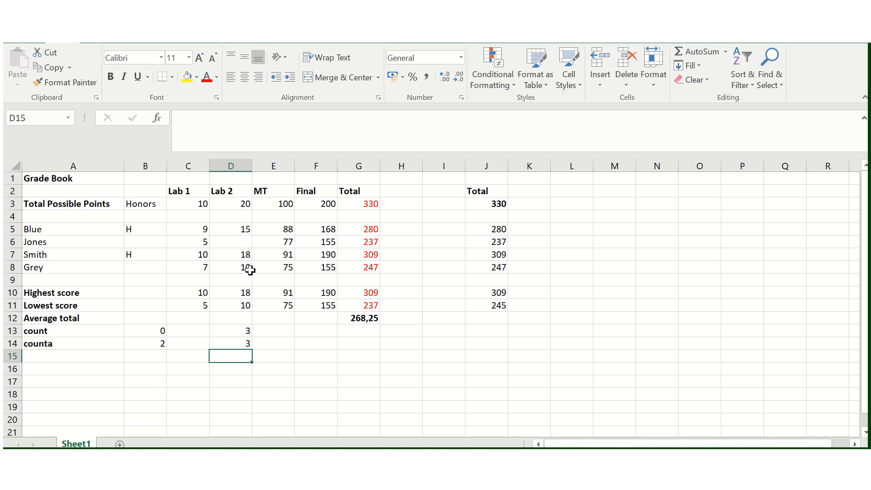
Compare the COUNT formula in B13 and the COUNTA formula in B14 with the Honors entries in B5:B8
left_click(261, 332)
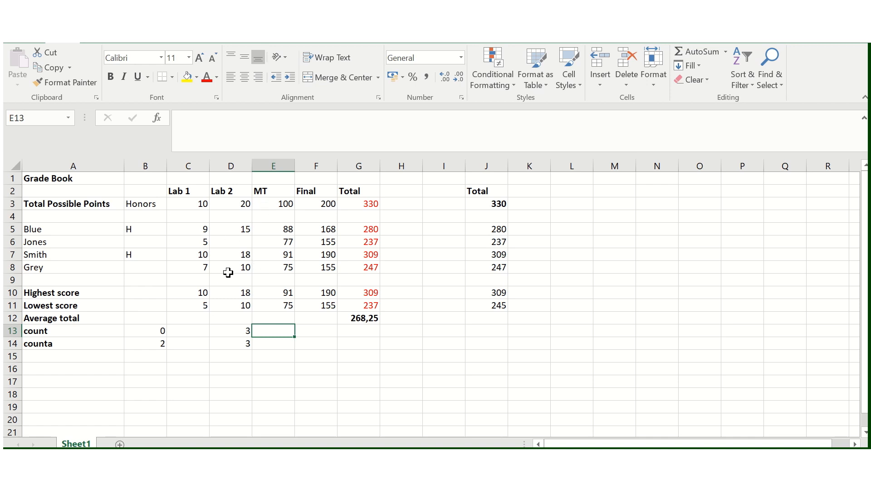
left_click(146, 230)
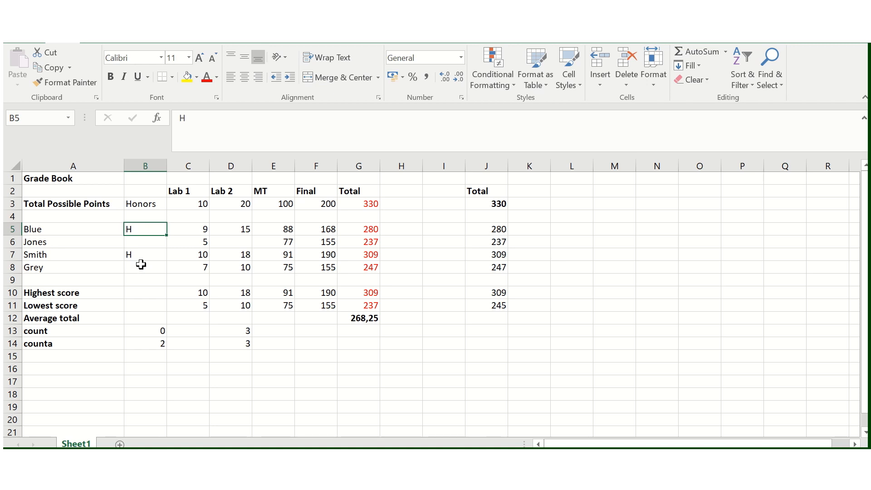
left_click(149, 330)
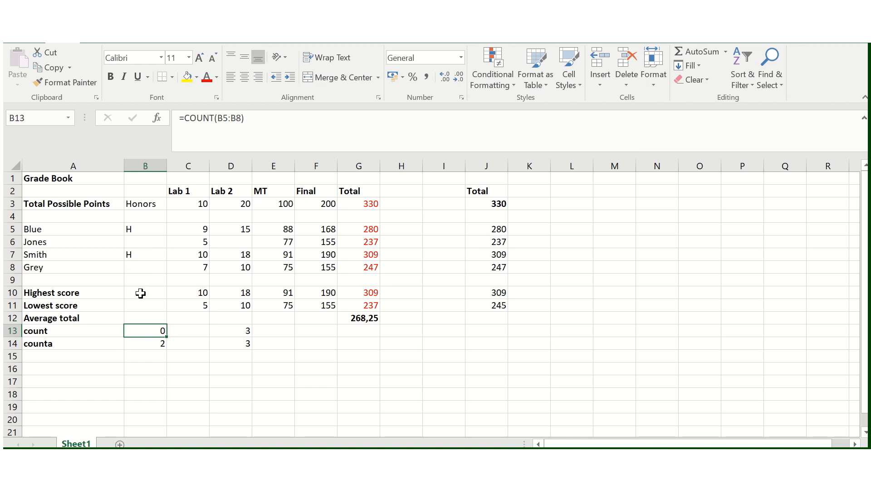
left_click(158, 344)
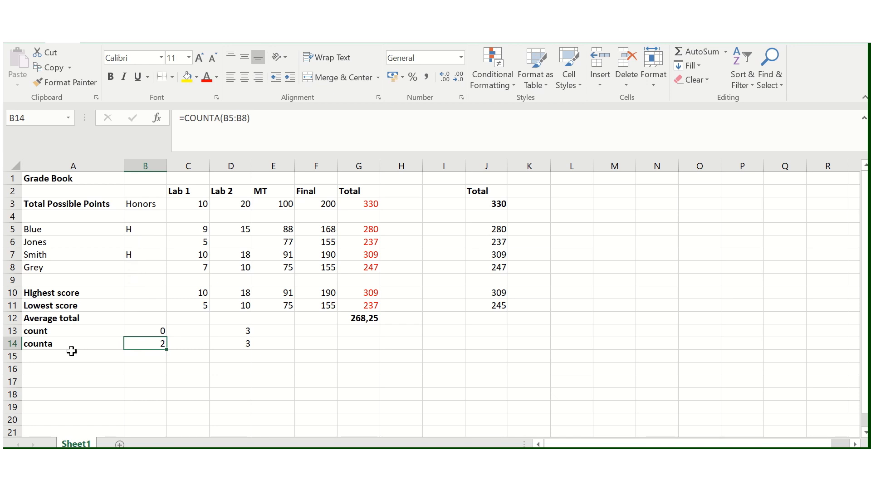
left_click(159, 333)
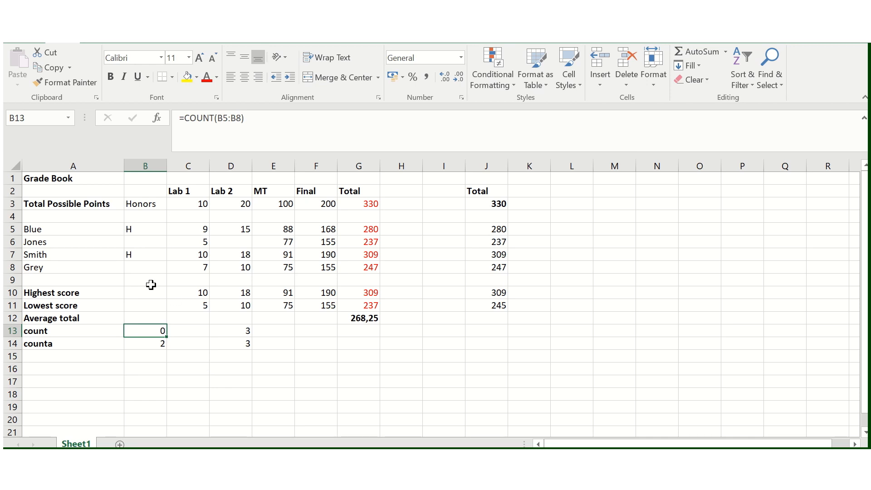
left_click(139, 230)
left_click(136, 267)
left_click(148, 249)
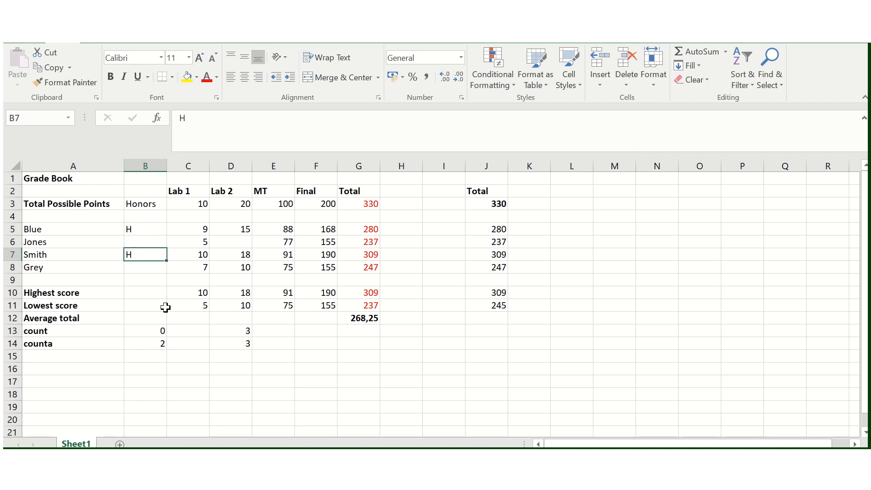
left_click(155, 356)
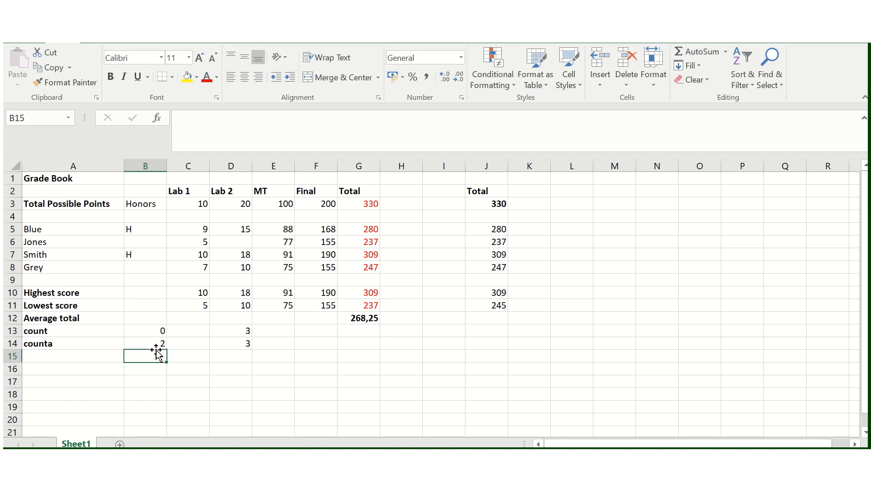
left_click(158, 341)
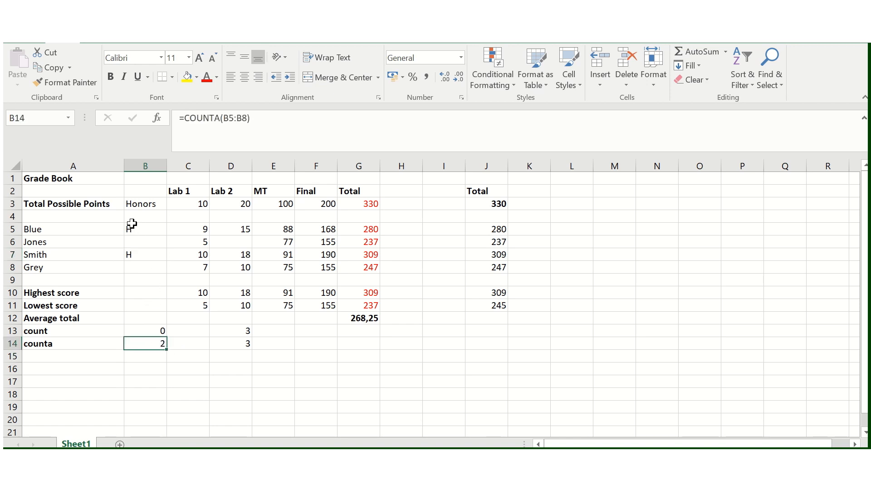
left_click_drag(134, 231, 135, 254)
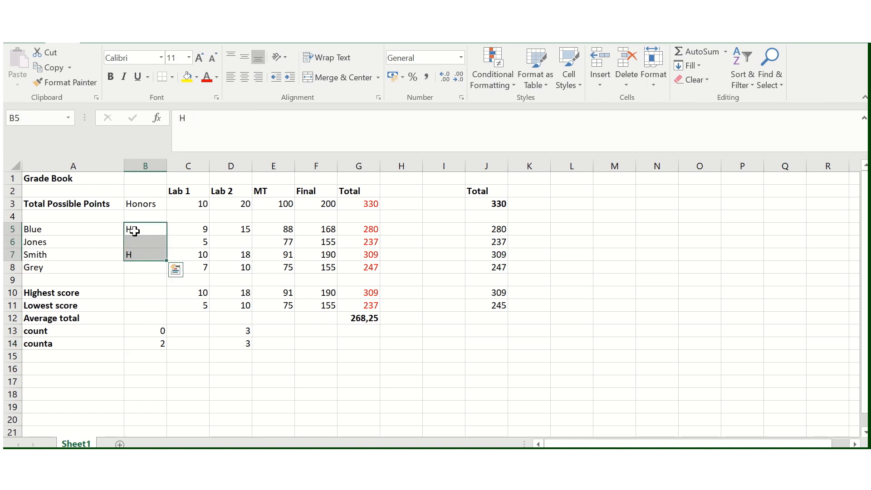